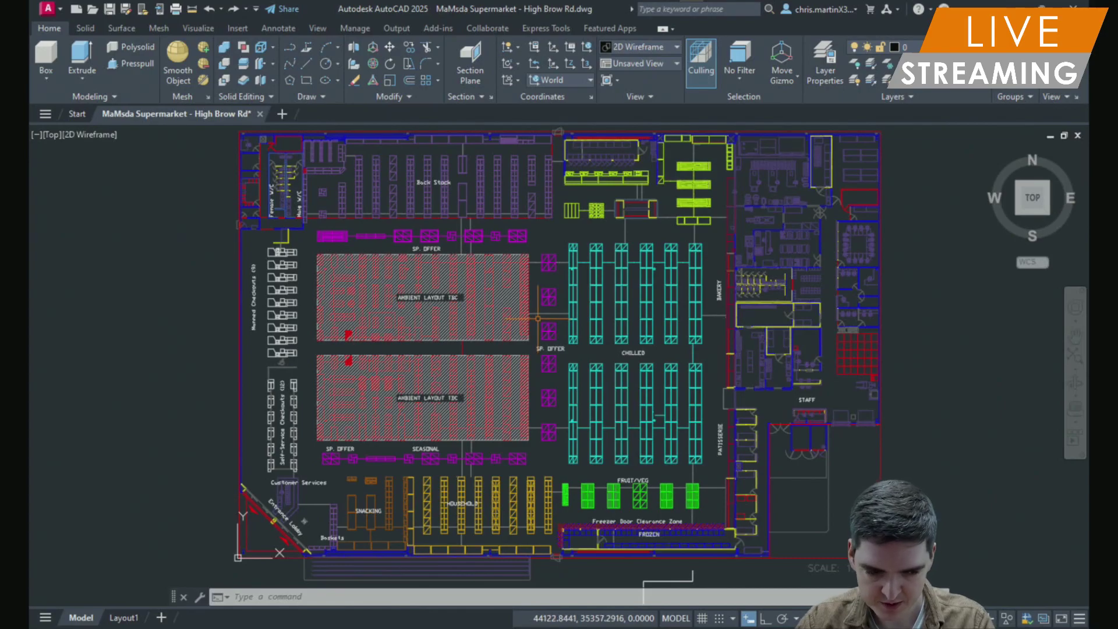
Run BCONVERT on the special-offer rack just above the SP. OFFER label beside the CHILLED aisles
scroll(538, 317, up, 5)
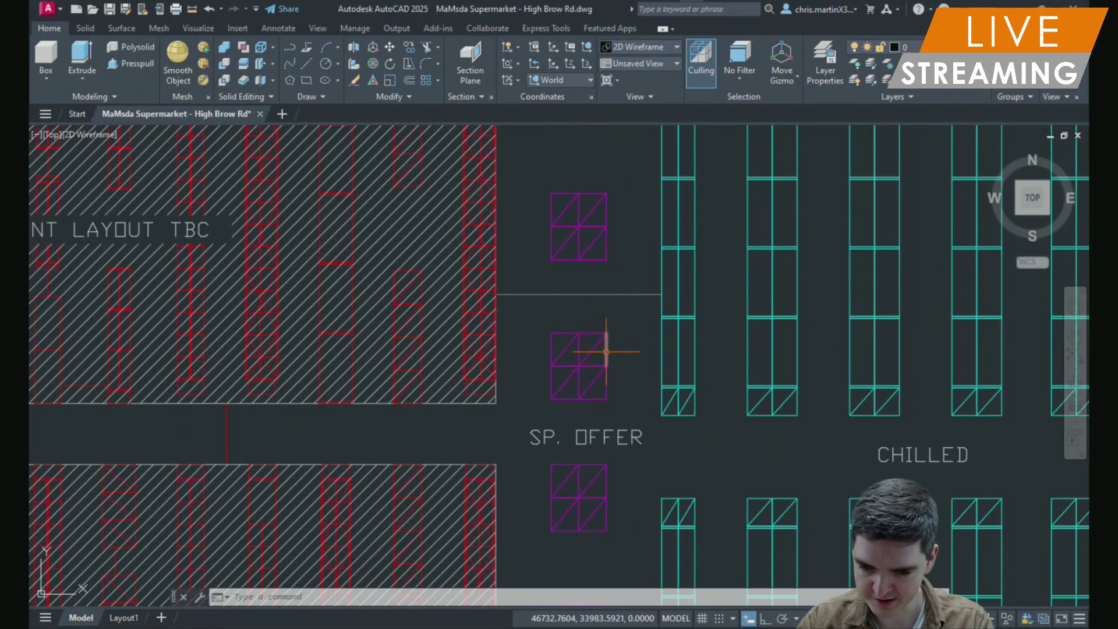
click(537, 318)
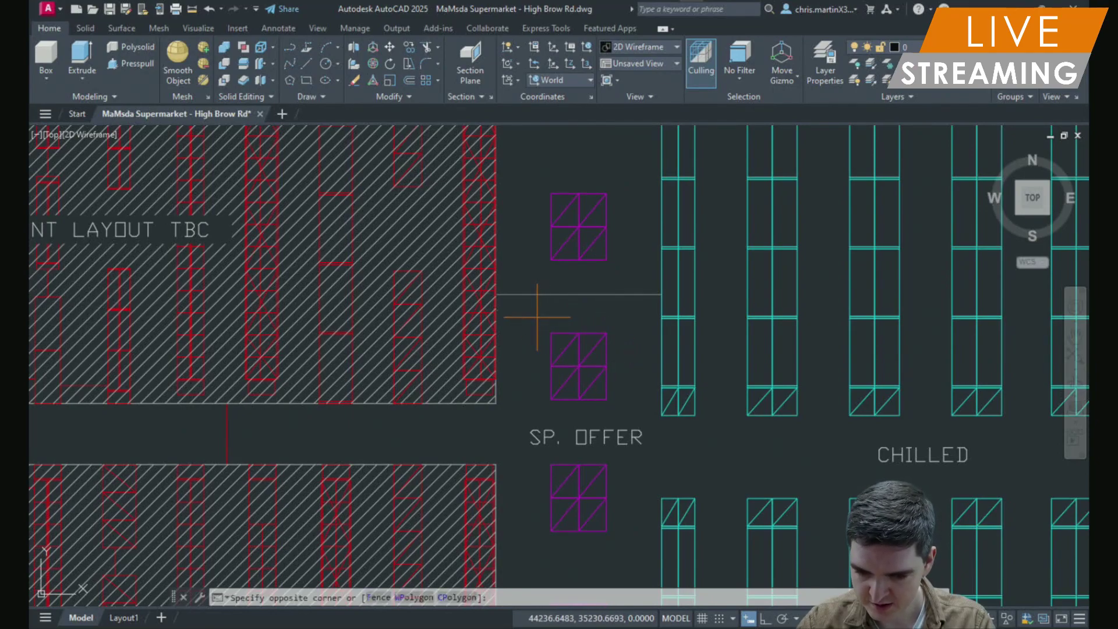
click(645, 404)
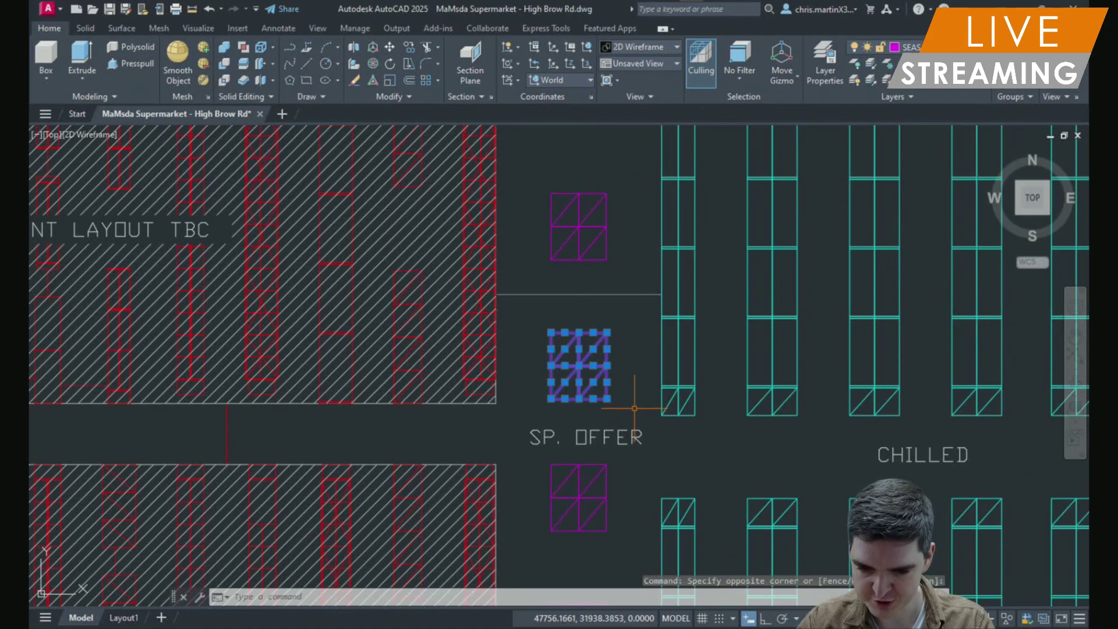
text(b)
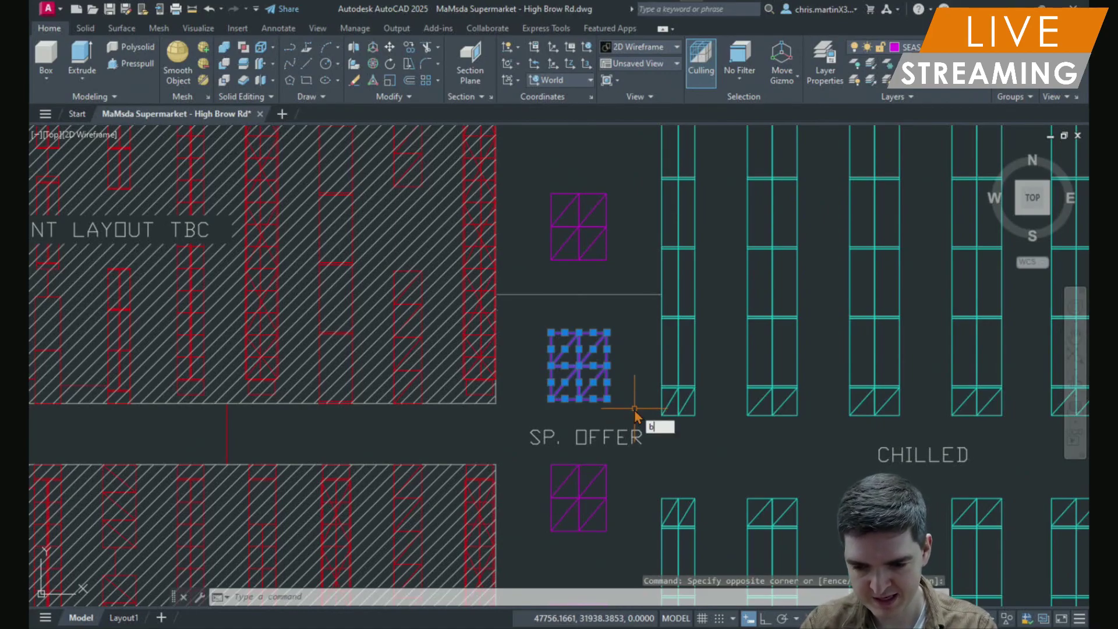
text(con)
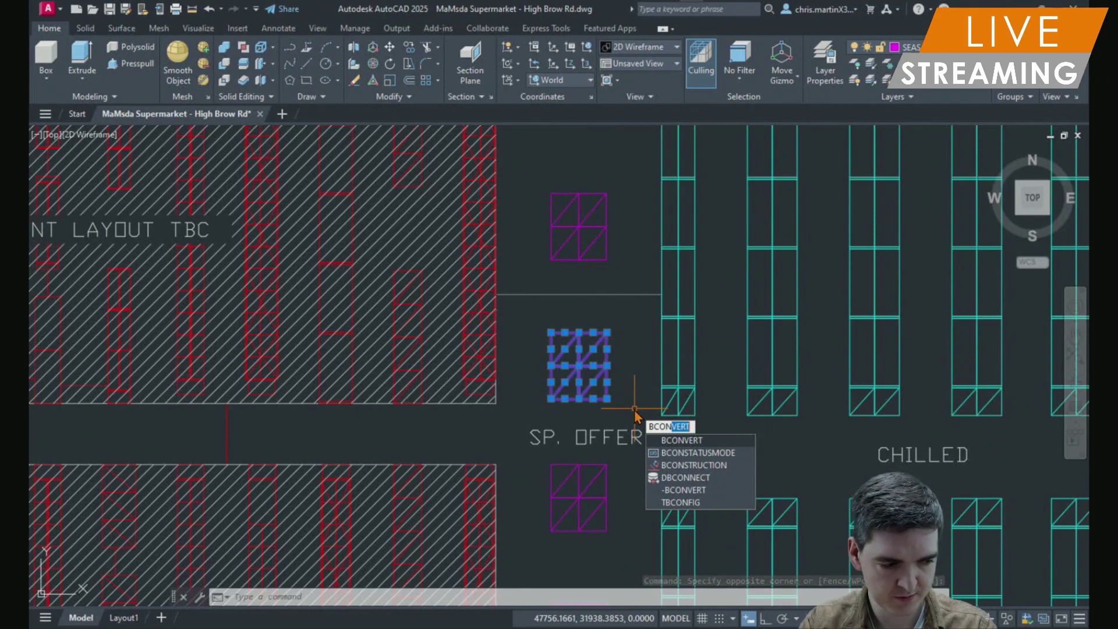
key(Return)
Exclude the two uppermost racks of the central SP. OFFER column from the matched instances and add both back
scroll(635, 384, down, 6)
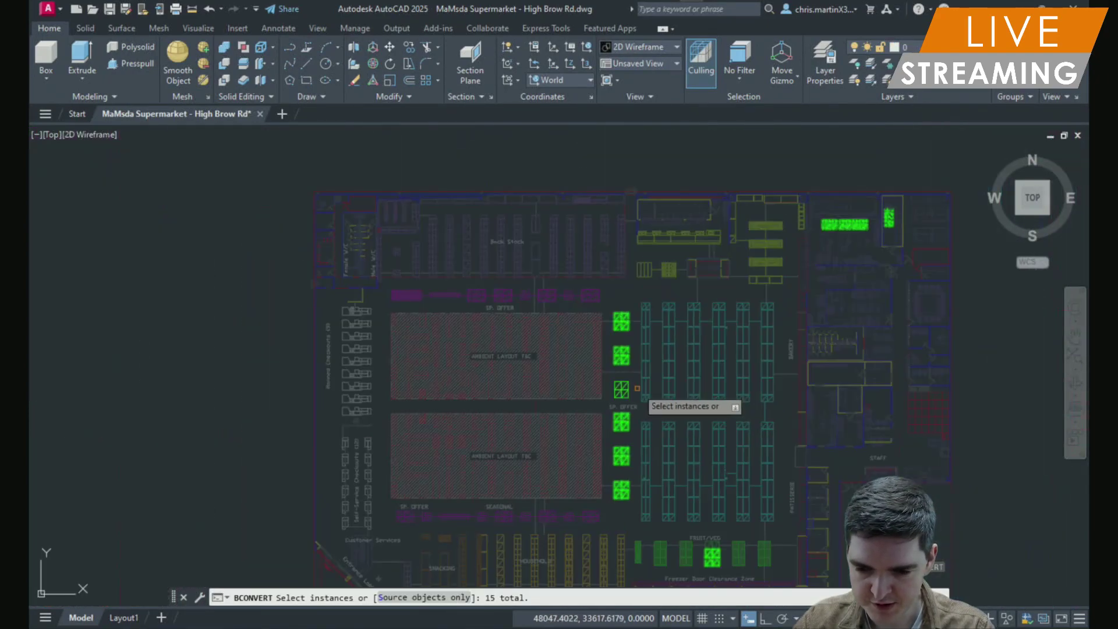
middle_drag(637, 371, 627, 318)
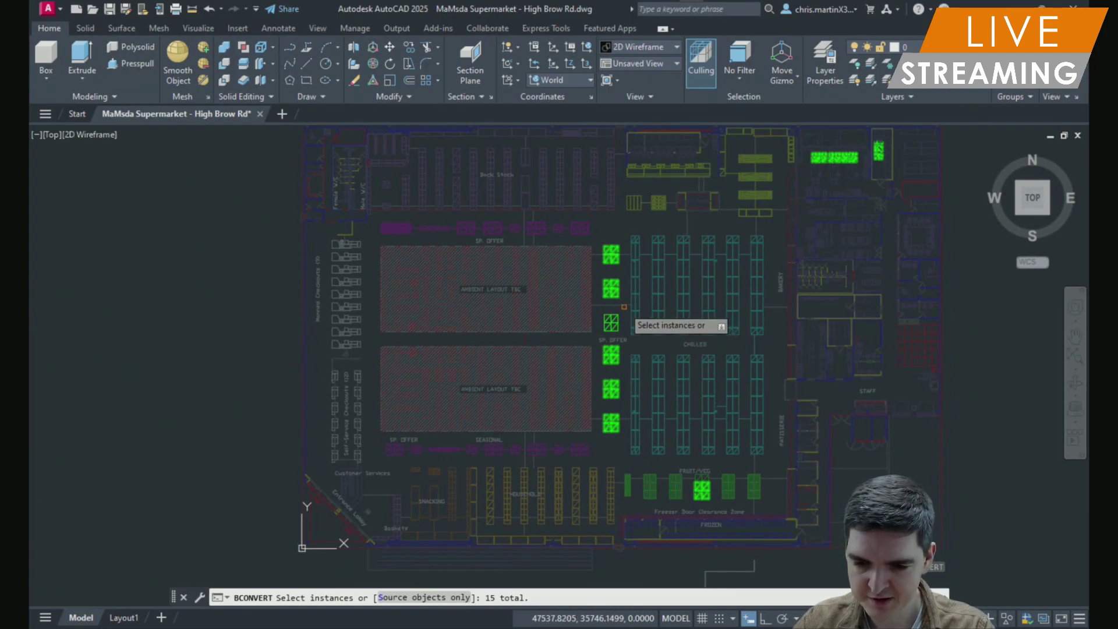
scroll(834, 159, up, 5)
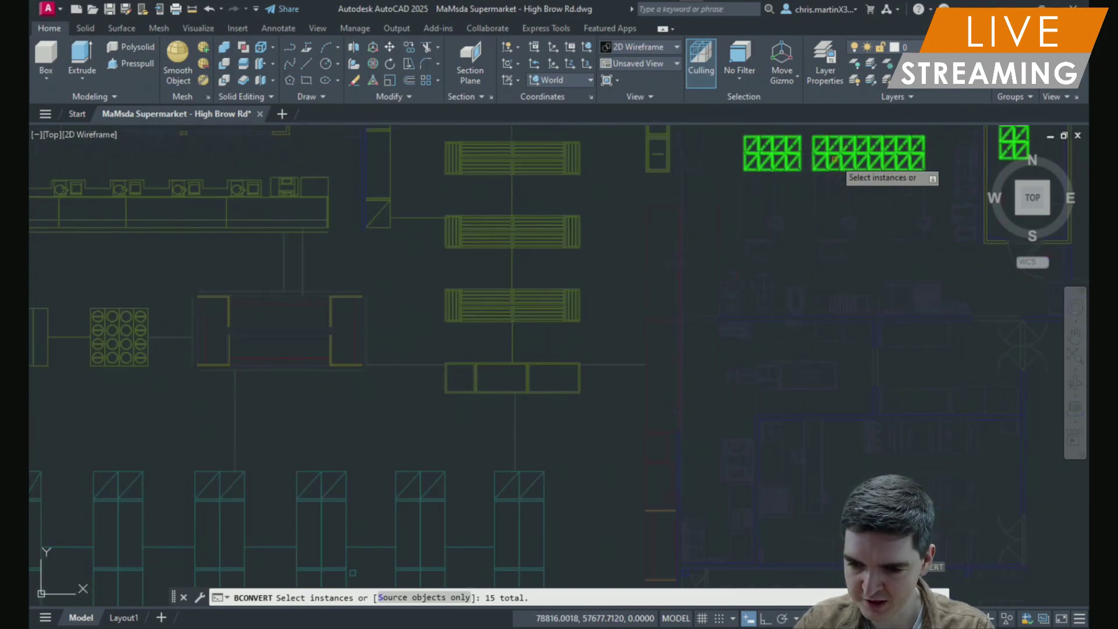
scroll(663, 239, down, 4)
scroll(651, 172, up, 1)
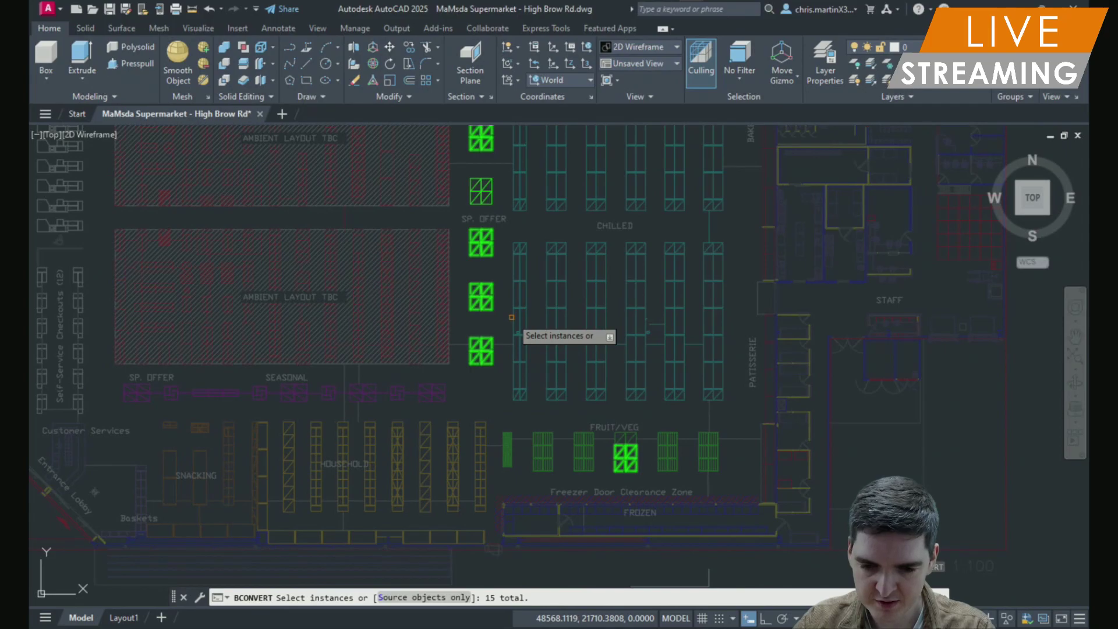
middle_drag(506, 308, 505, 406)
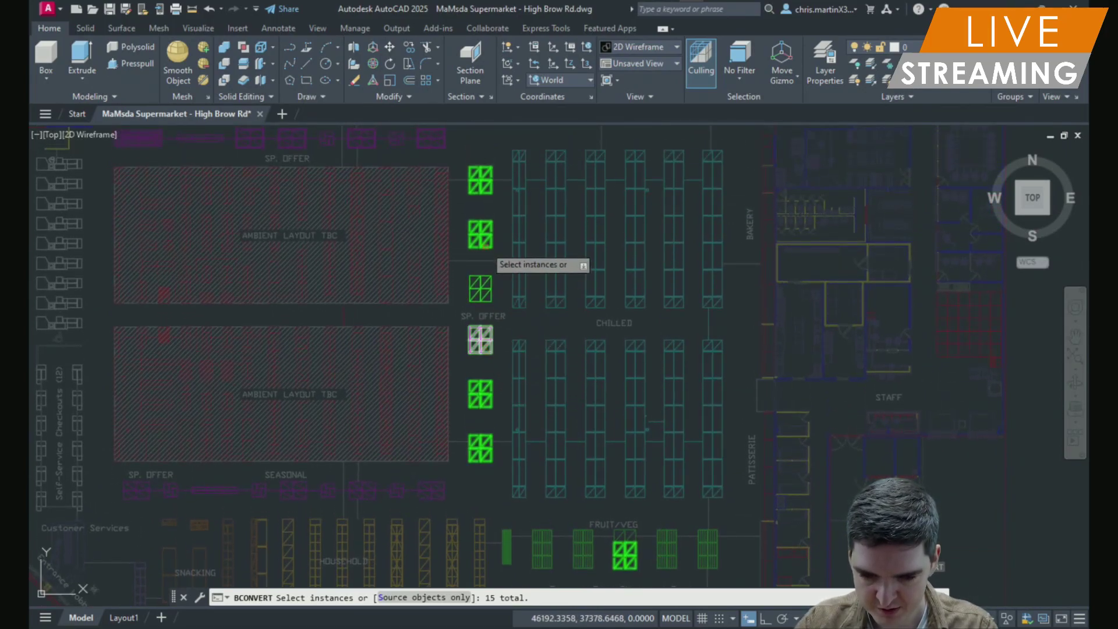
shift+click(481, 234)
shift+click(480, 185)
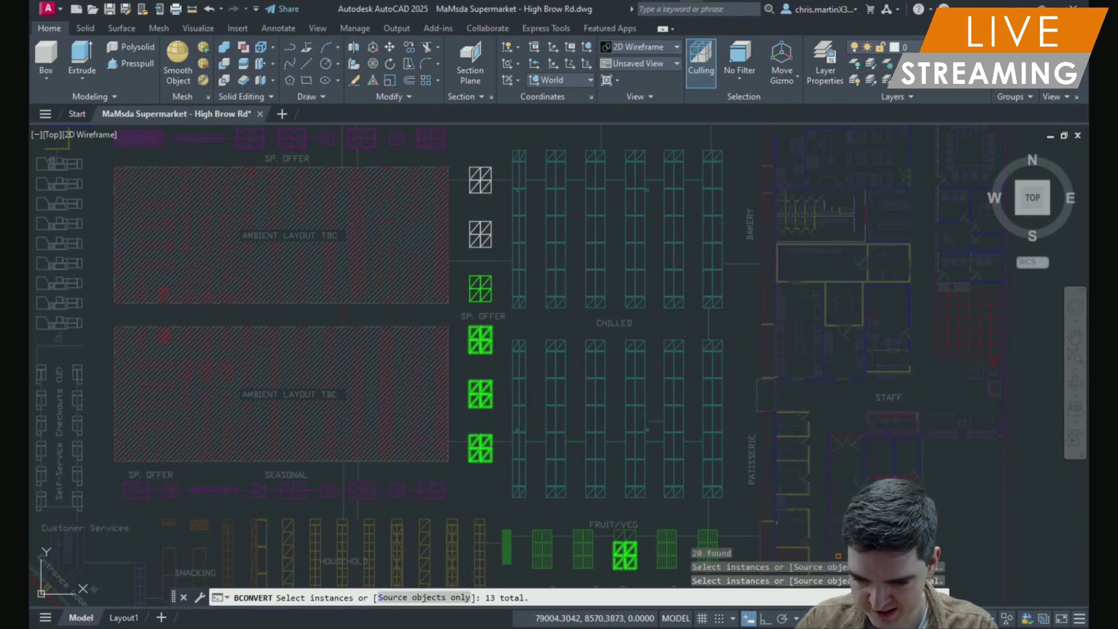
click(480, 182)
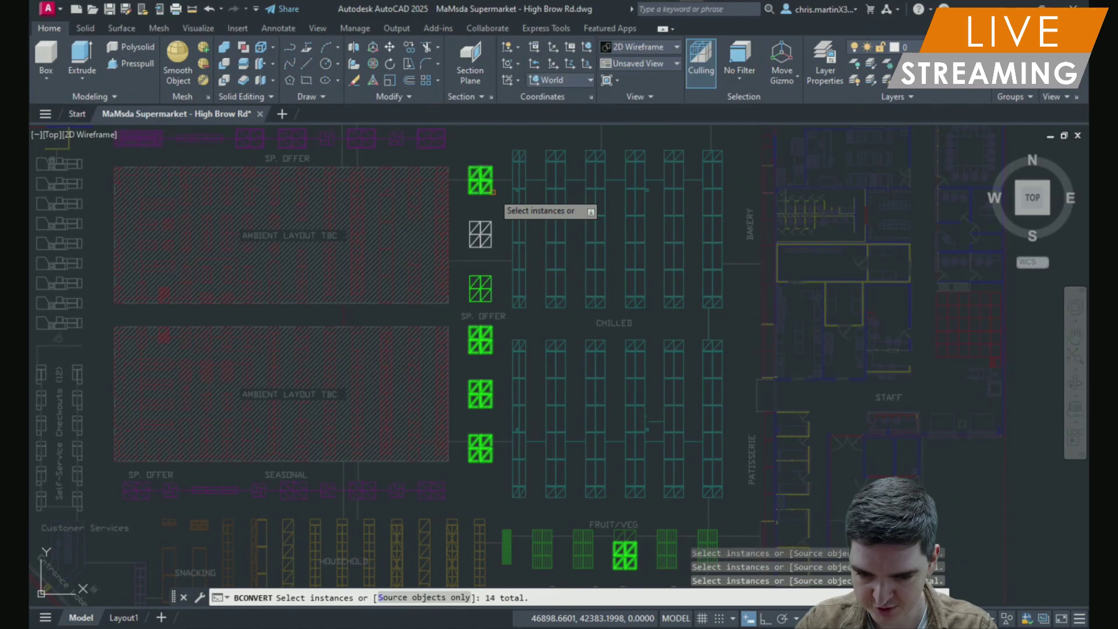
click(481, 234)
Convert all matched rack instances to a new block named "2x2 Rack", using the geometry center as basepoint
scroll(573, 270, down, 2)
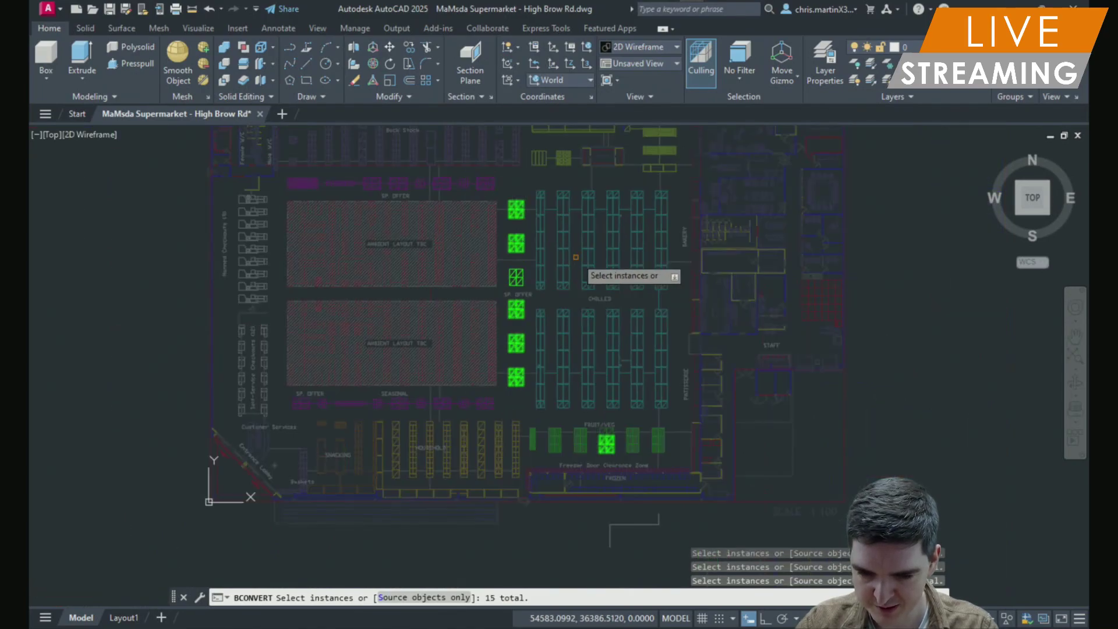
middle_drag(574, 271, 501, 344)
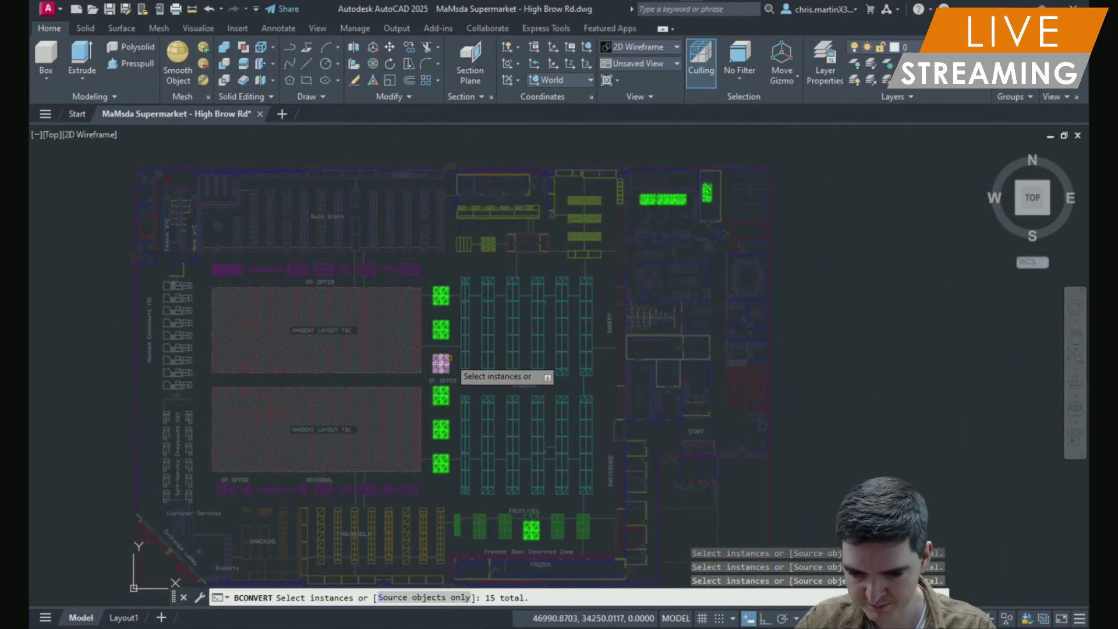
key(Return)
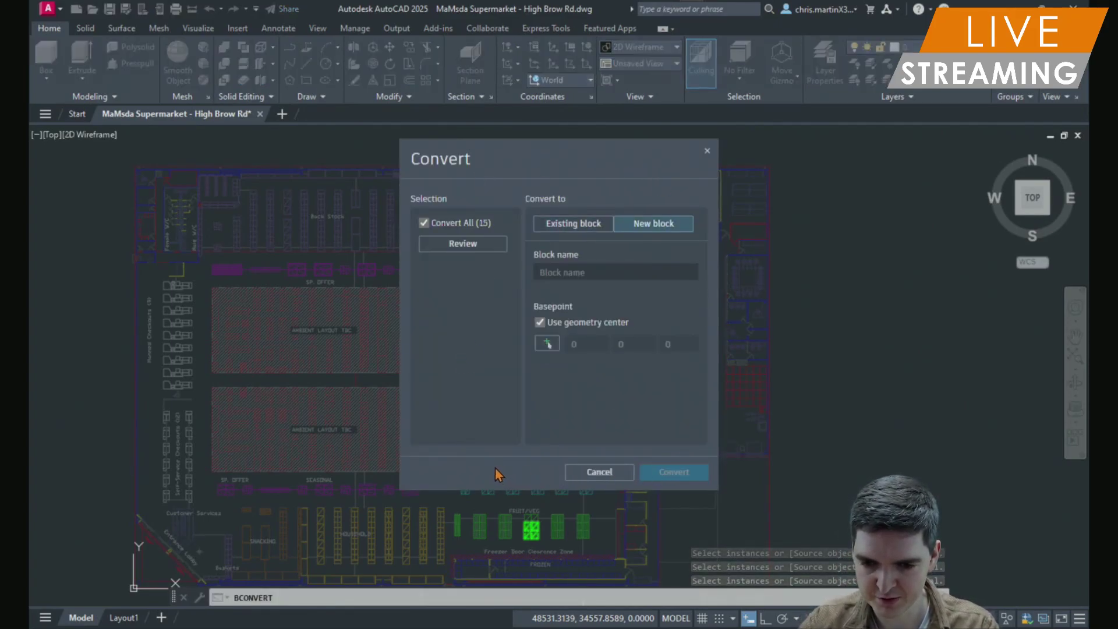
click(567, 269)
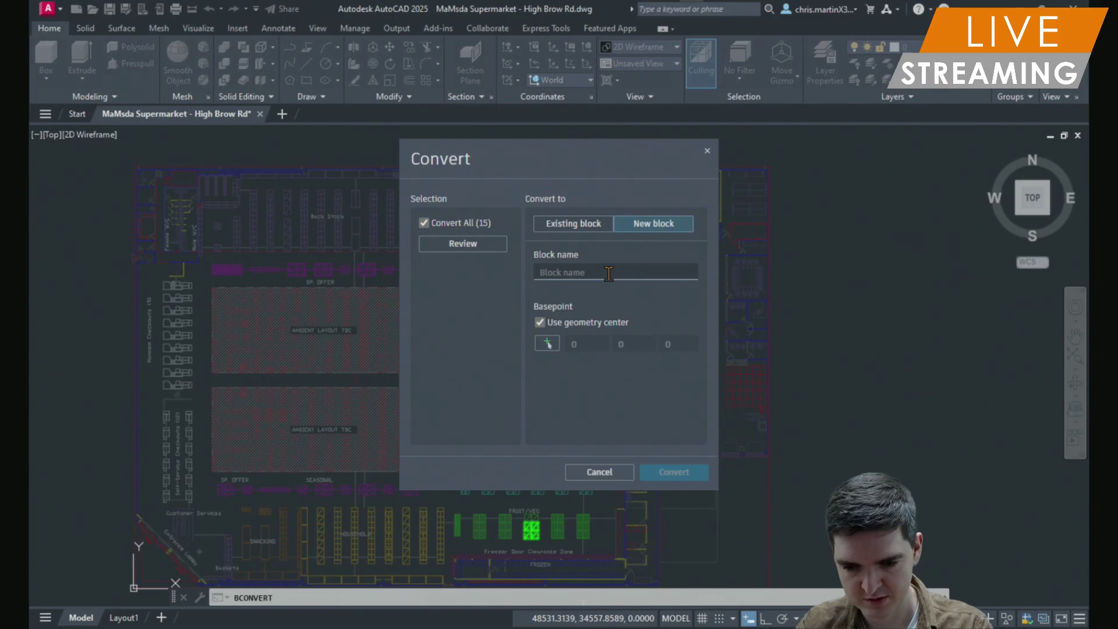
text(2x2 Rack)
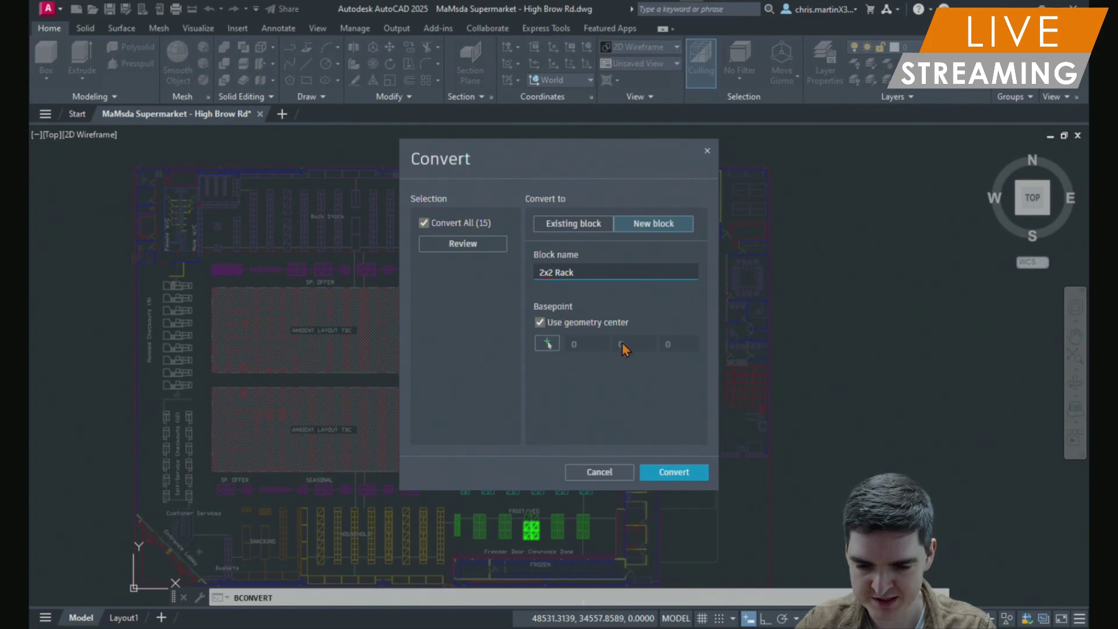
click(676, 479)
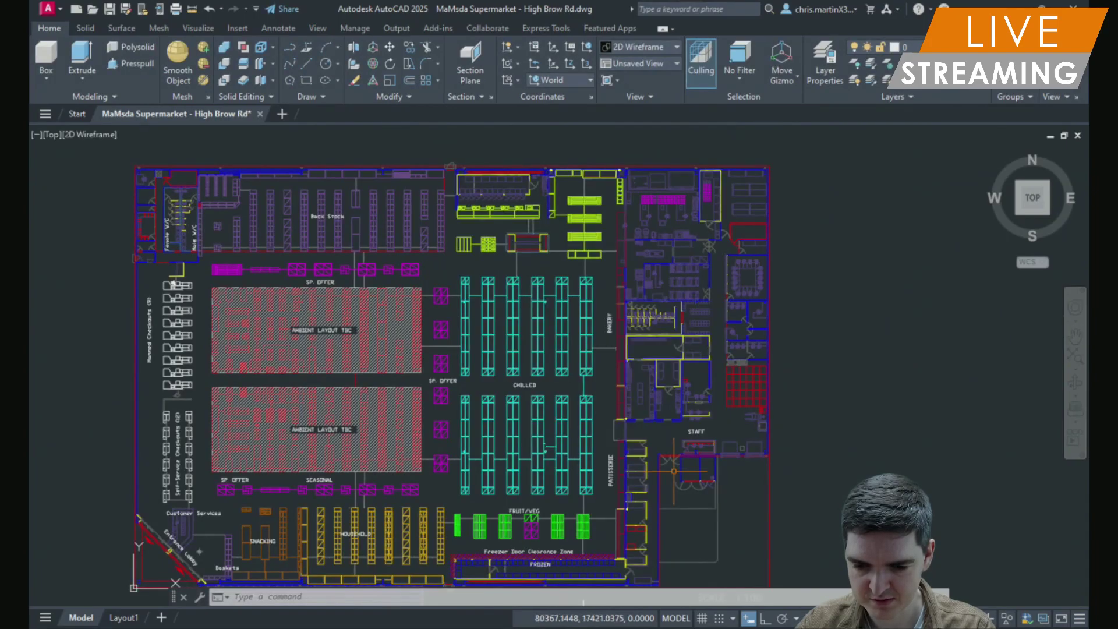
Inspect the block properties of several converted racks in the central SP. OFFER column
scroll(439, 480, up, 2)
scroll(439, 481, up, 1)
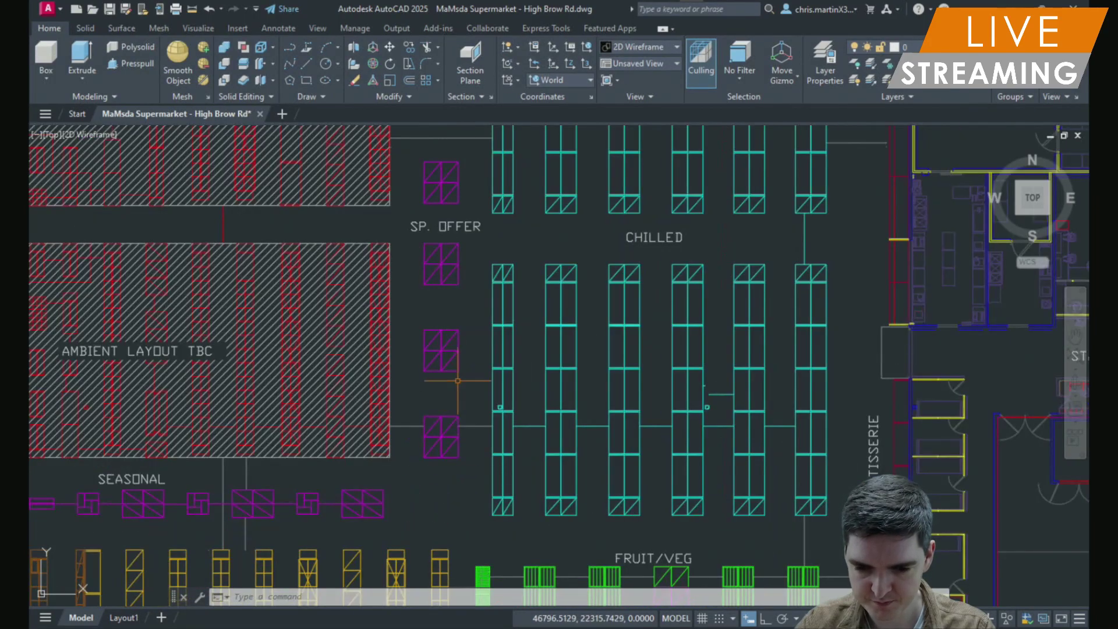
scroll(469, 357, up, 1)
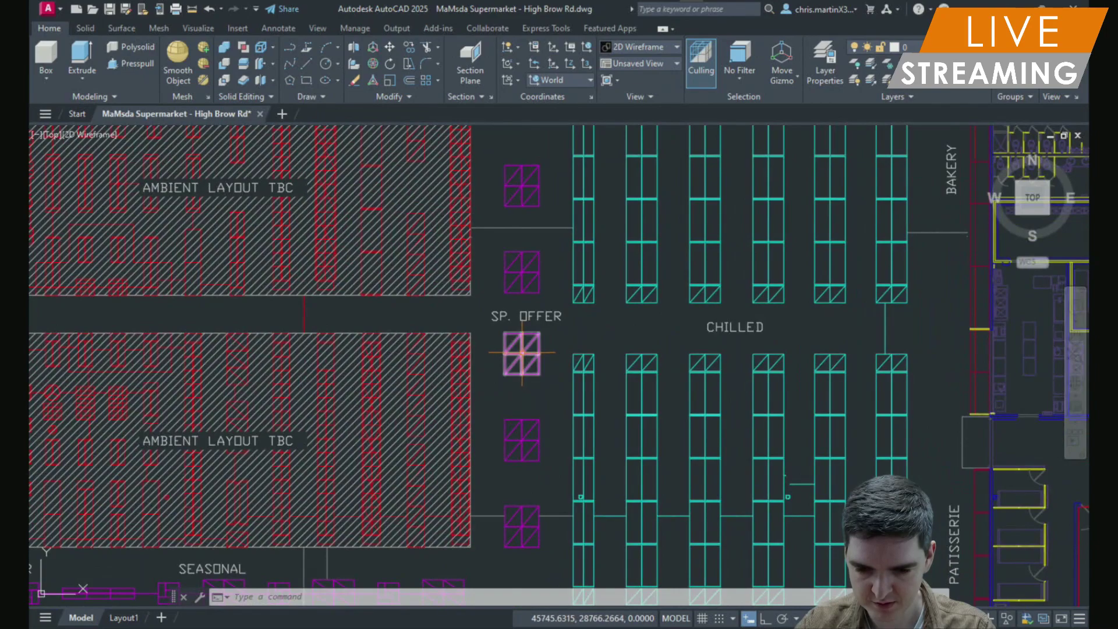
click(527, 285)
text(prop)
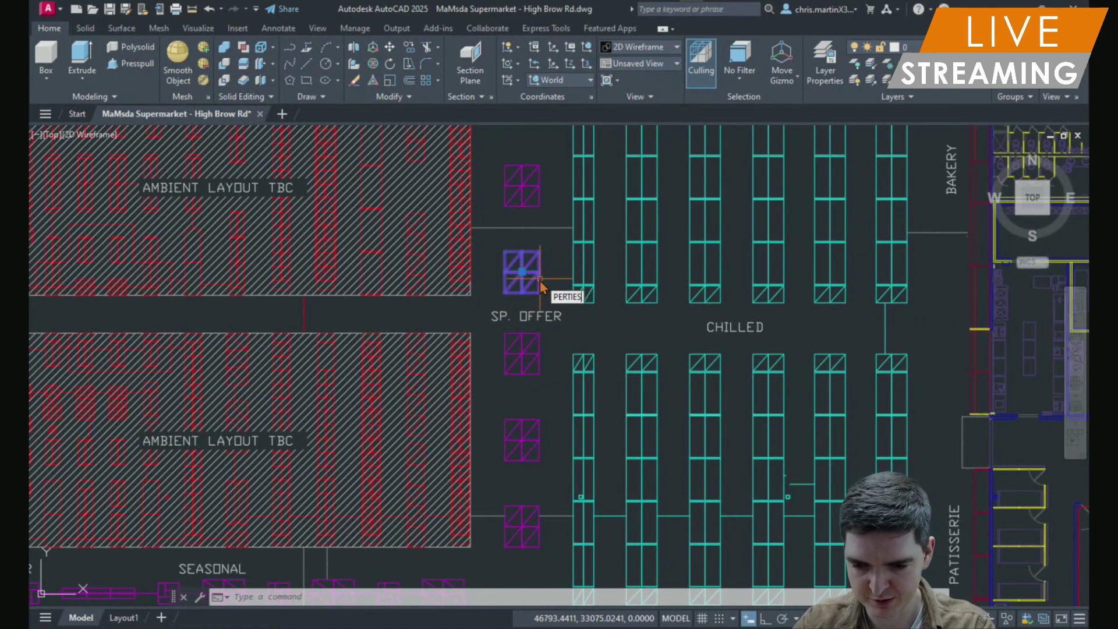
key(Return)
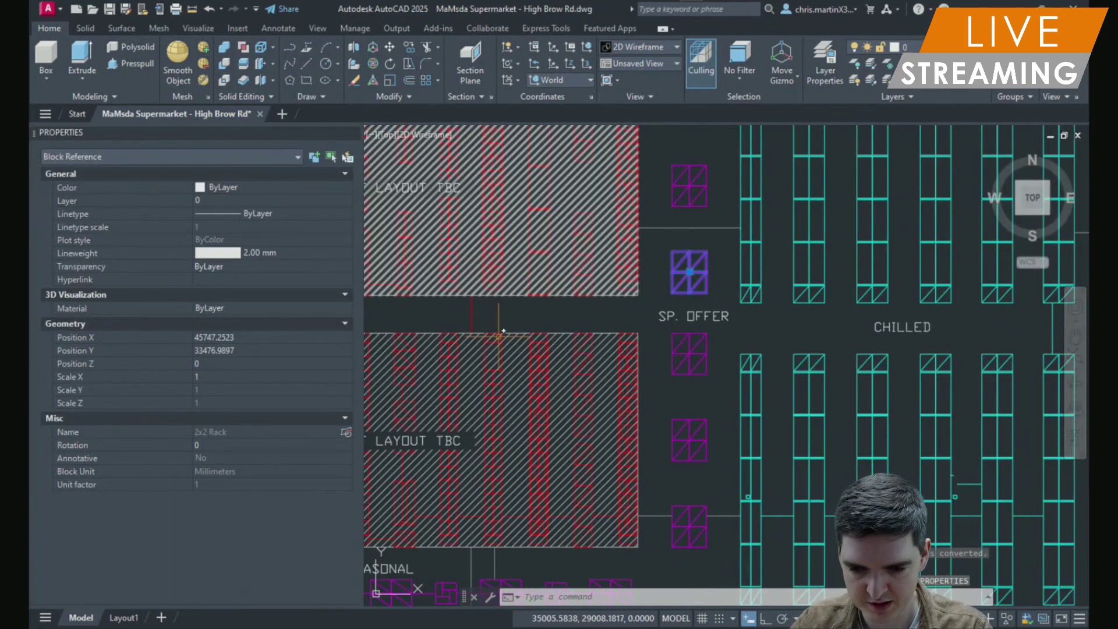
key(Escape)
click(696, 343)
key(Escape)
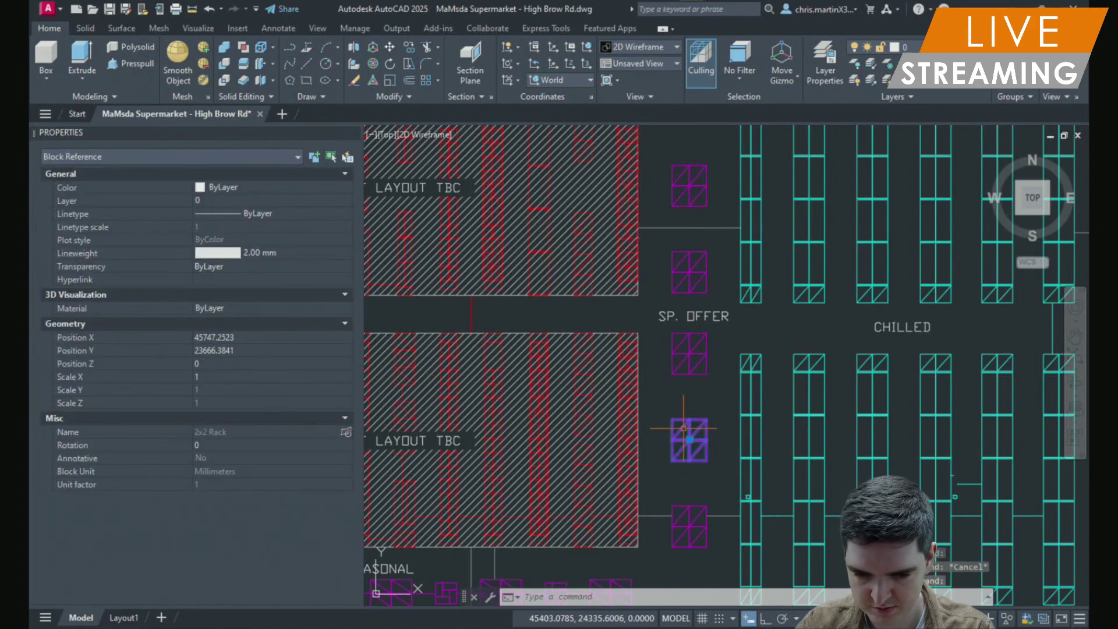
key(Escape)
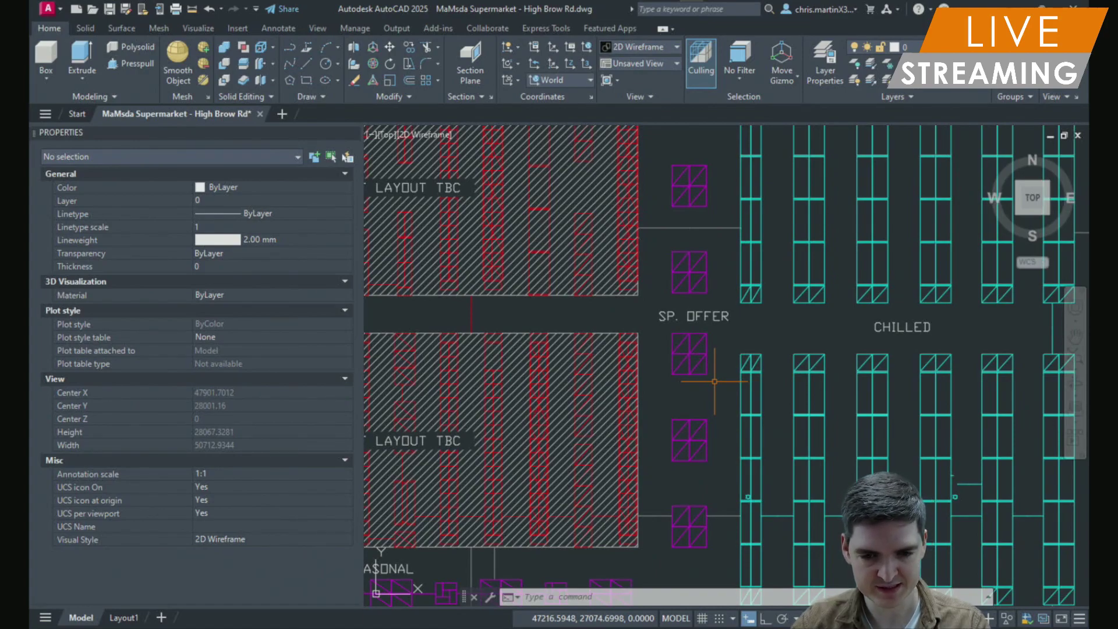
Run Detect on the drawing, move its palette off the properties, and start reviewing the detected objects
click(236, 30)
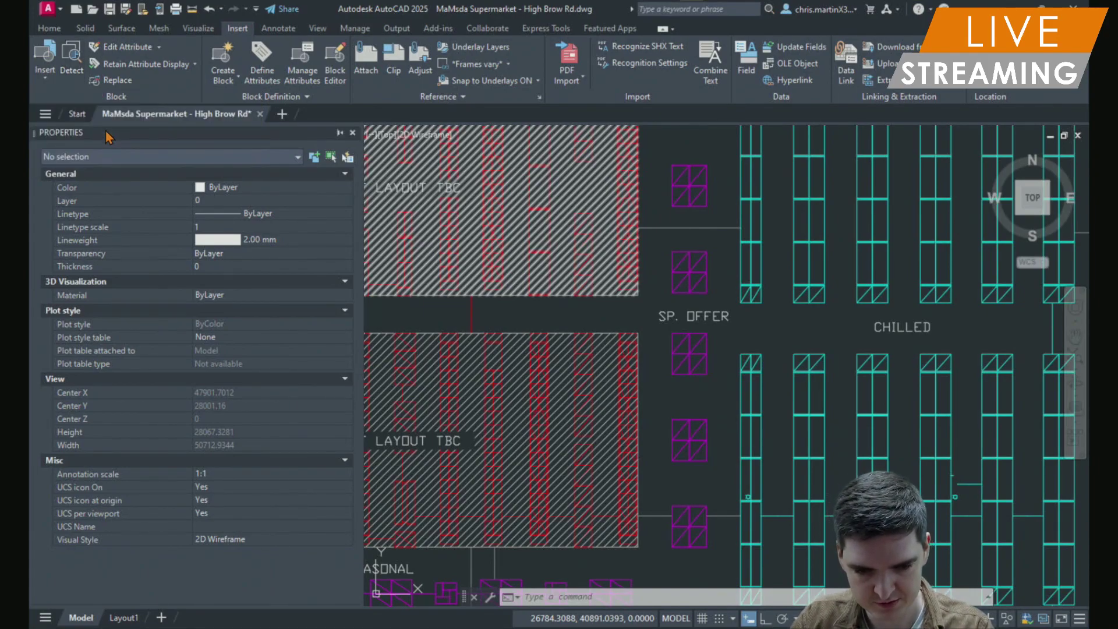
click(72, 76)
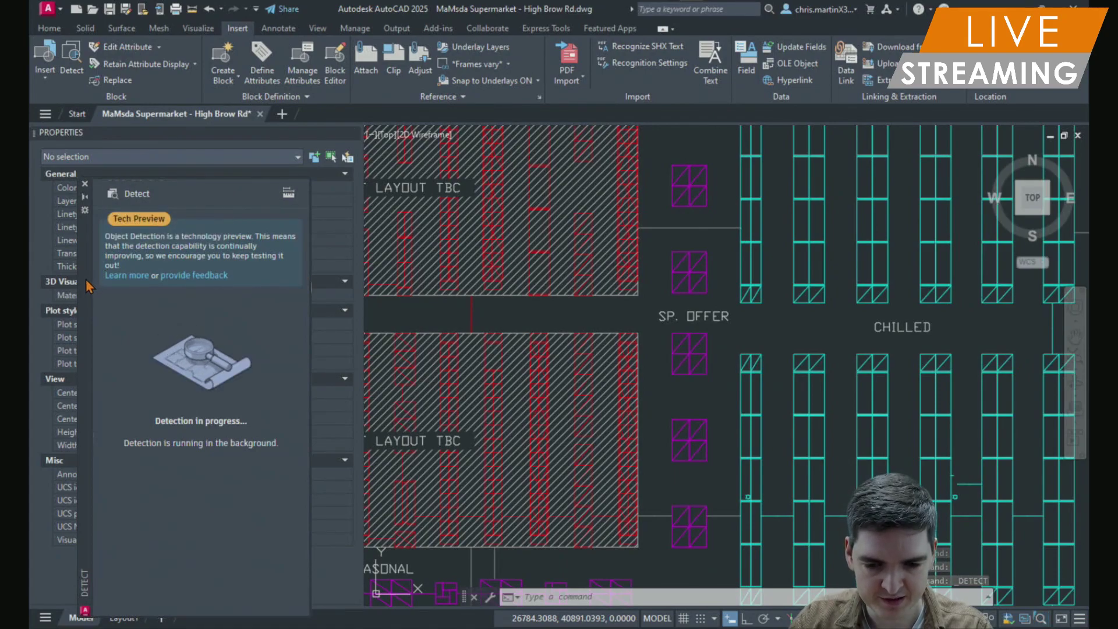
mouse_move(86, 278)
mouse_down()
mouse_move(574, 223)
mouse_move(575, 213)
mouse_up()
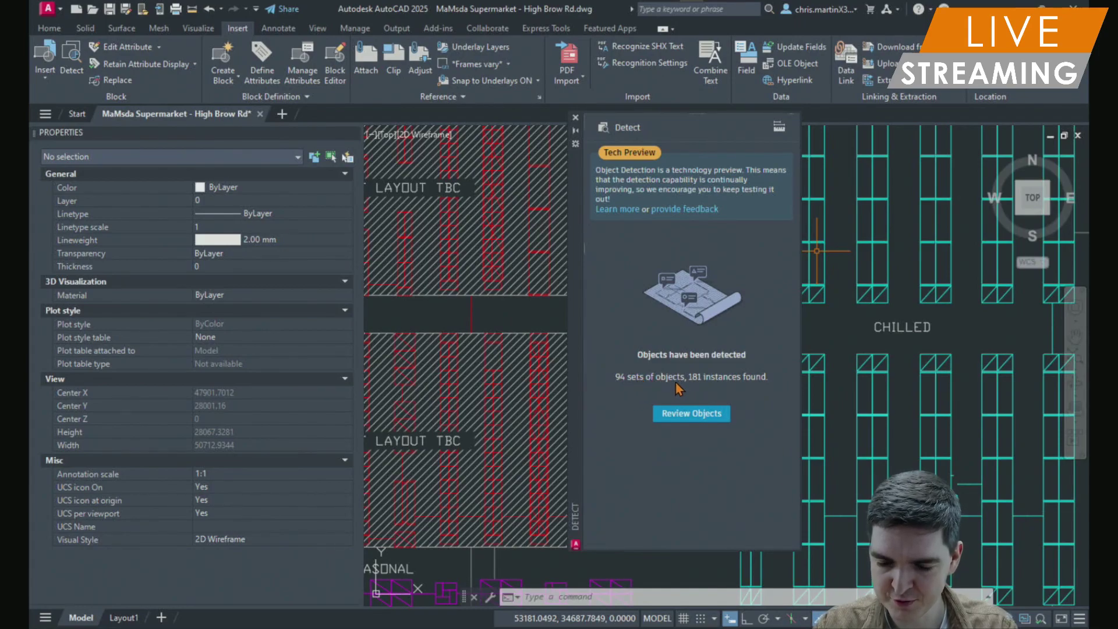
click(700, 413)
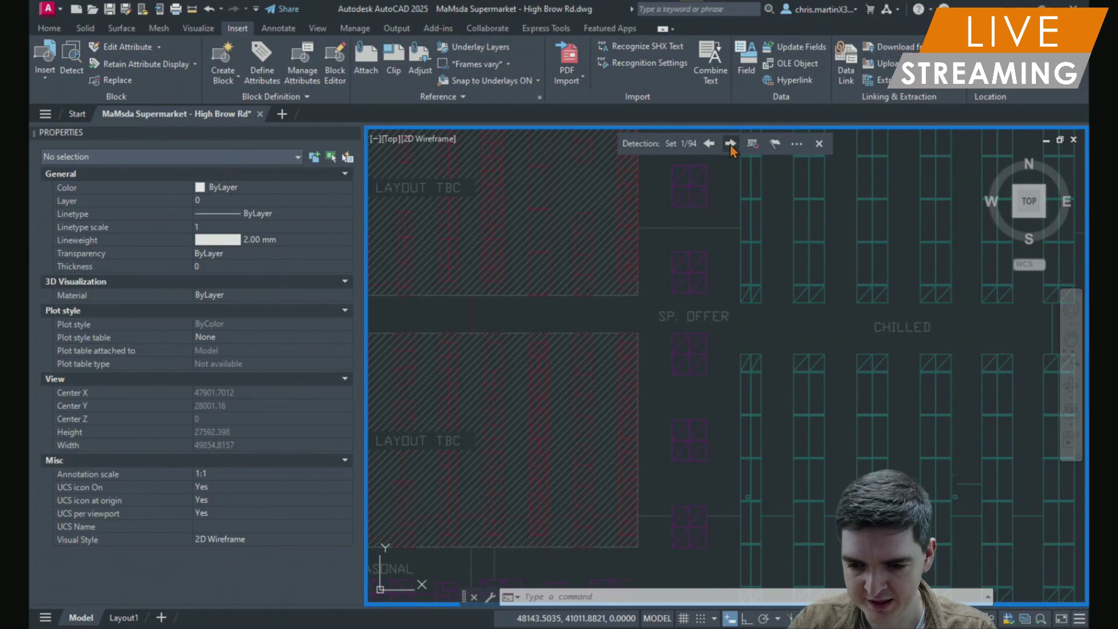
Examine the highlighted instances of detection set 1 around the staff rooms and toilets, and advance to set 2
scroll(724, 200, down, 6)
scroll(900, 232, up, 3)
scroll(900, 232, up, 1)
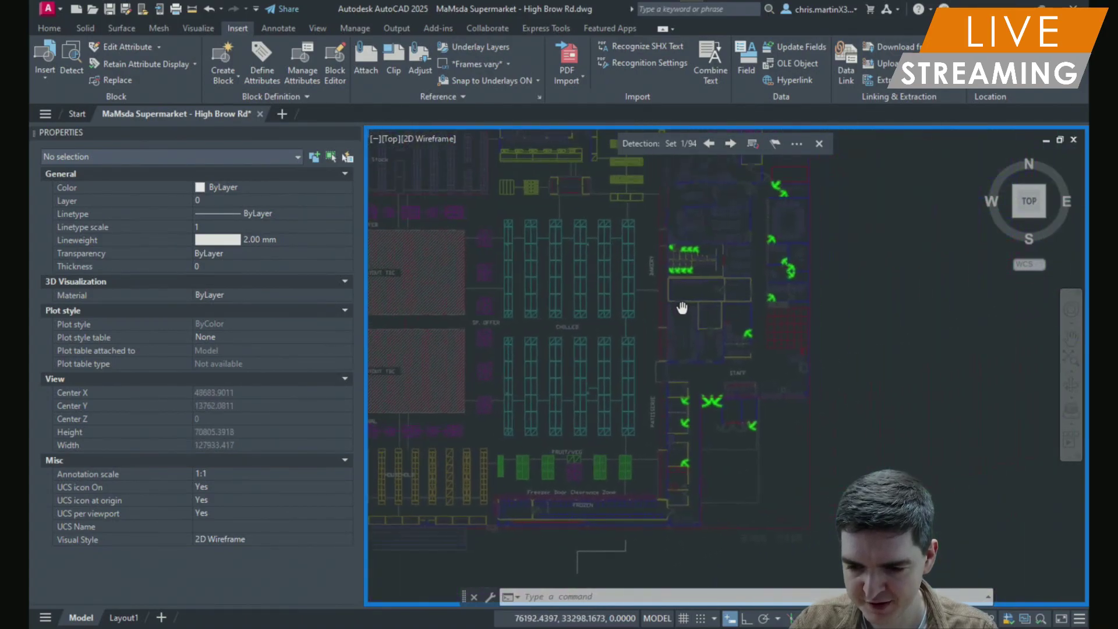
scroll(737, 388, up, 1)
scroll(737, 387, up, 1)
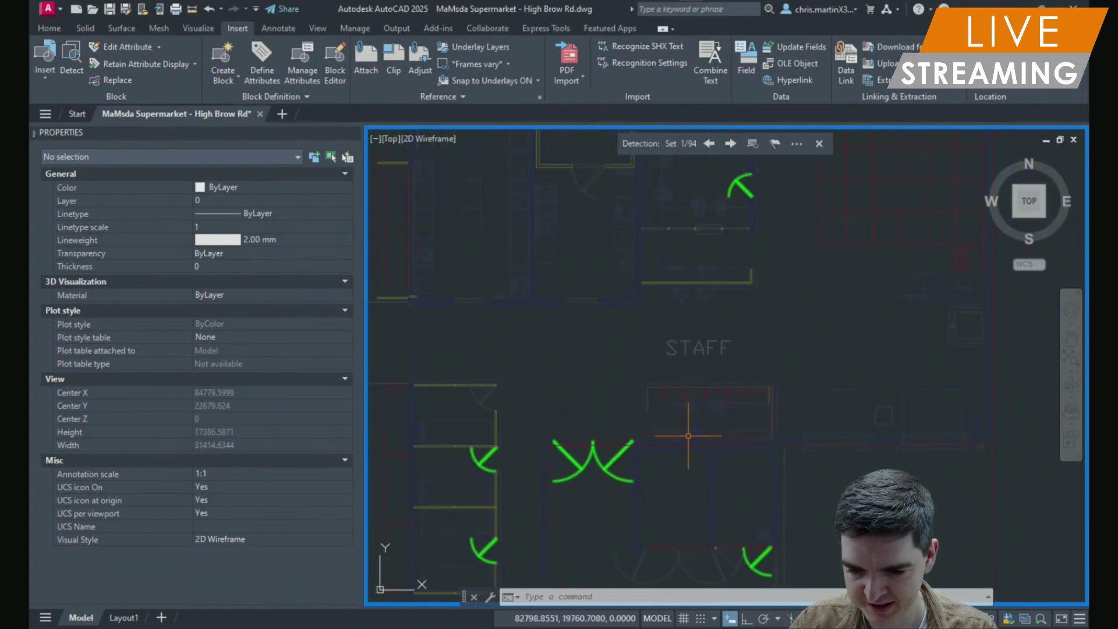
scroll(606, 464, up, 1)
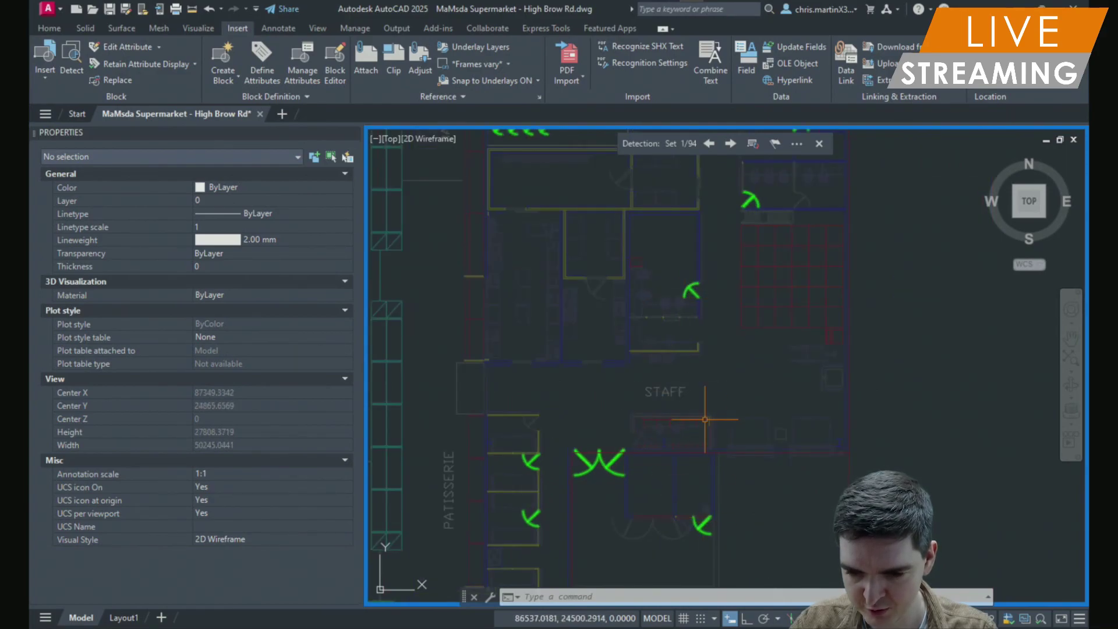
middle_drag(736, 240, 731, 387)
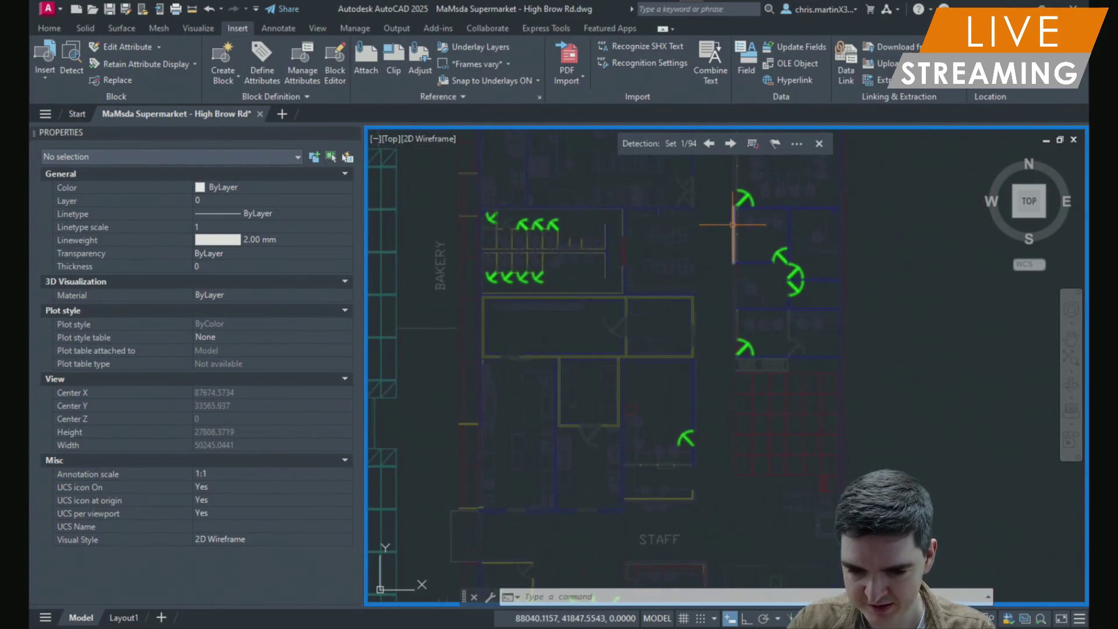
middle_drag(561, 250, 652, 286)
scroll(652, 287, up, 4)
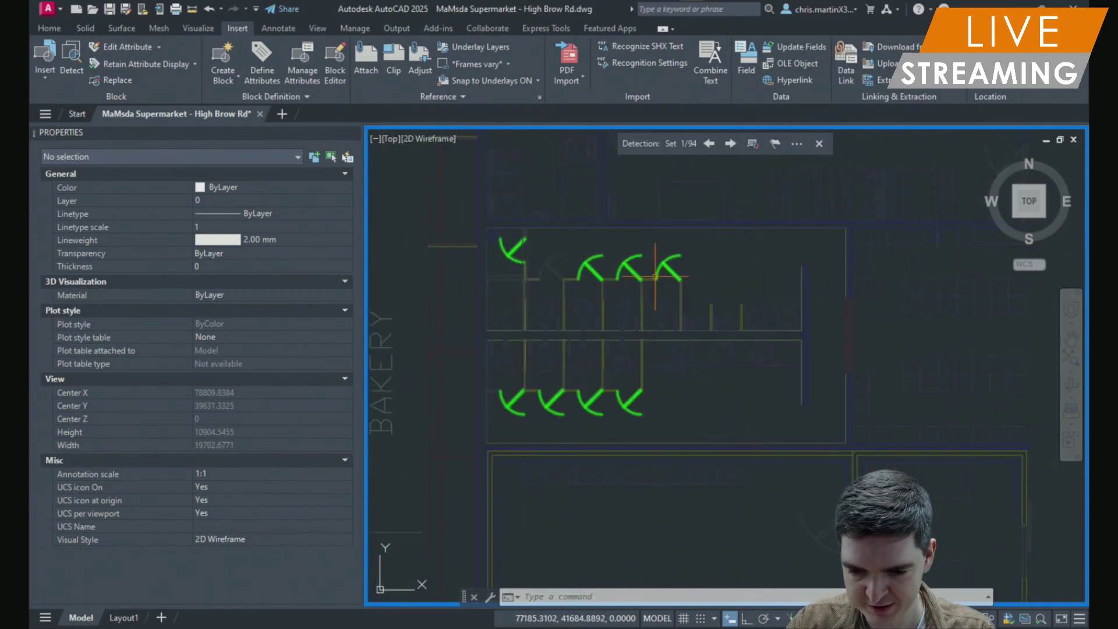
scroll(668, 271, down, 4)
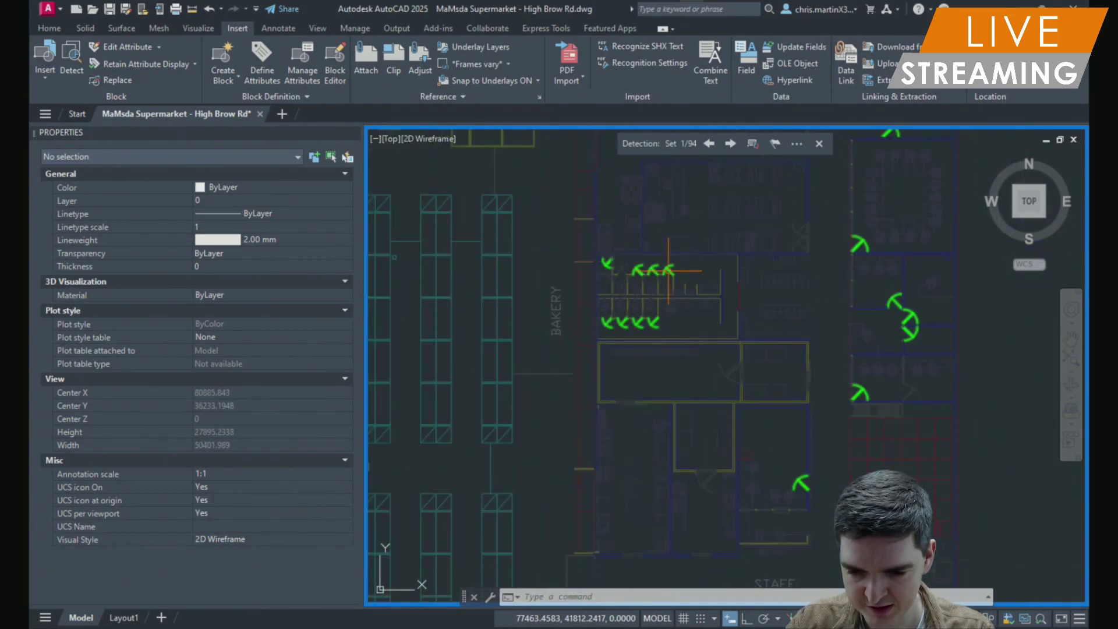
click(731, 144)
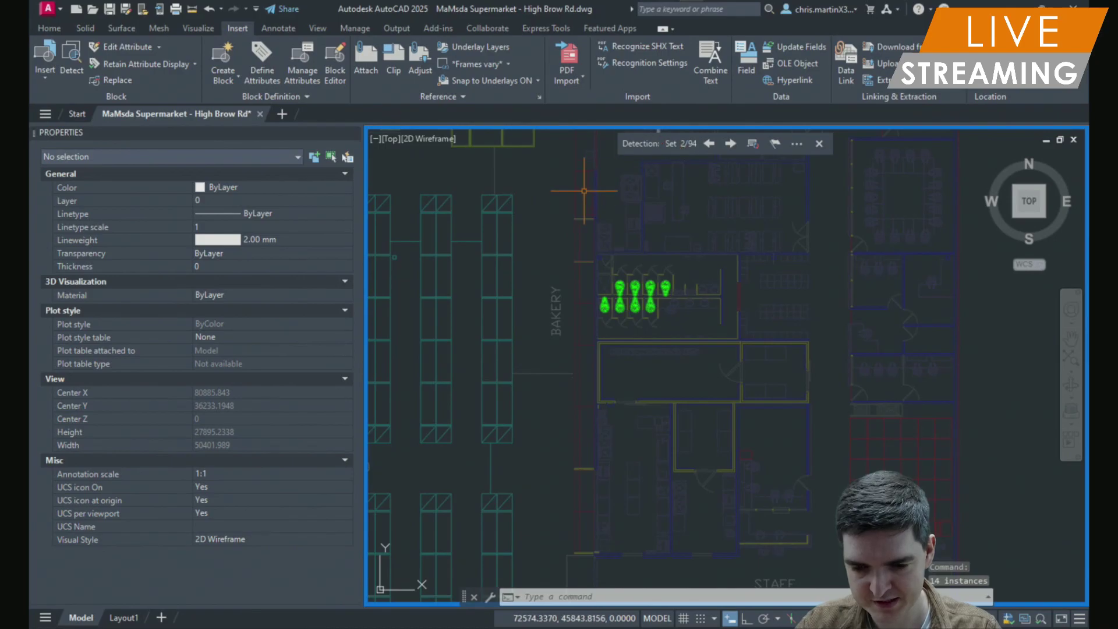
Examine the highlighted toilet fixtures of detection set 2 and their position in the overall plan, and return to set 1
scroll(616, 291, up, 4)
scroll(616, 291, up, 4)
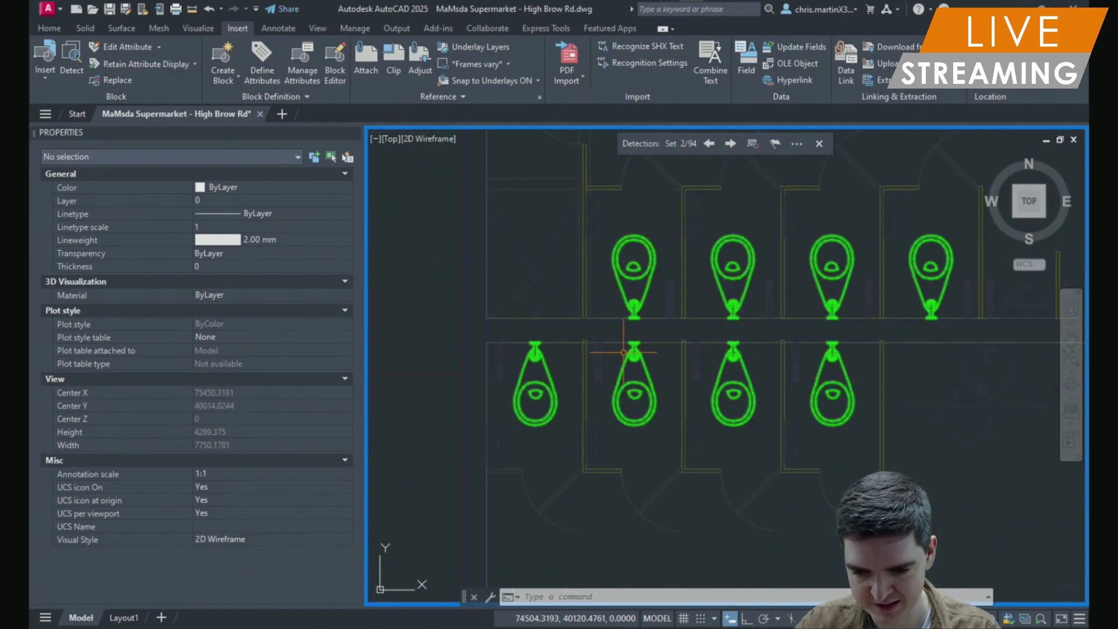
scroll(618, 355, down, 4)
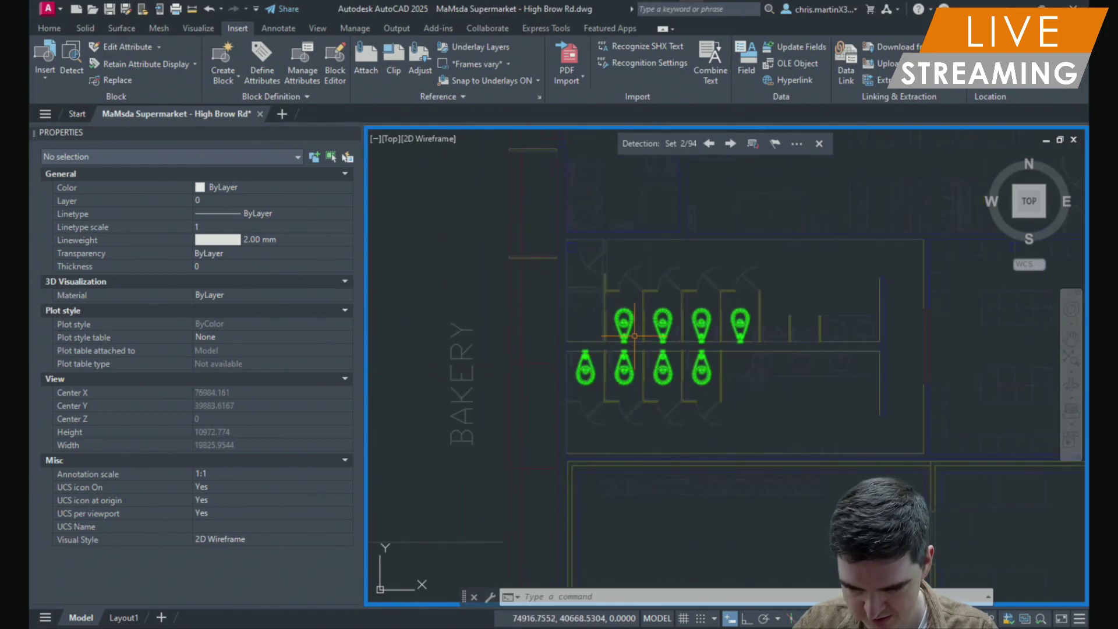
scroll(593, 294, down, 5)
middle_drag(592, 295, 669, 288)
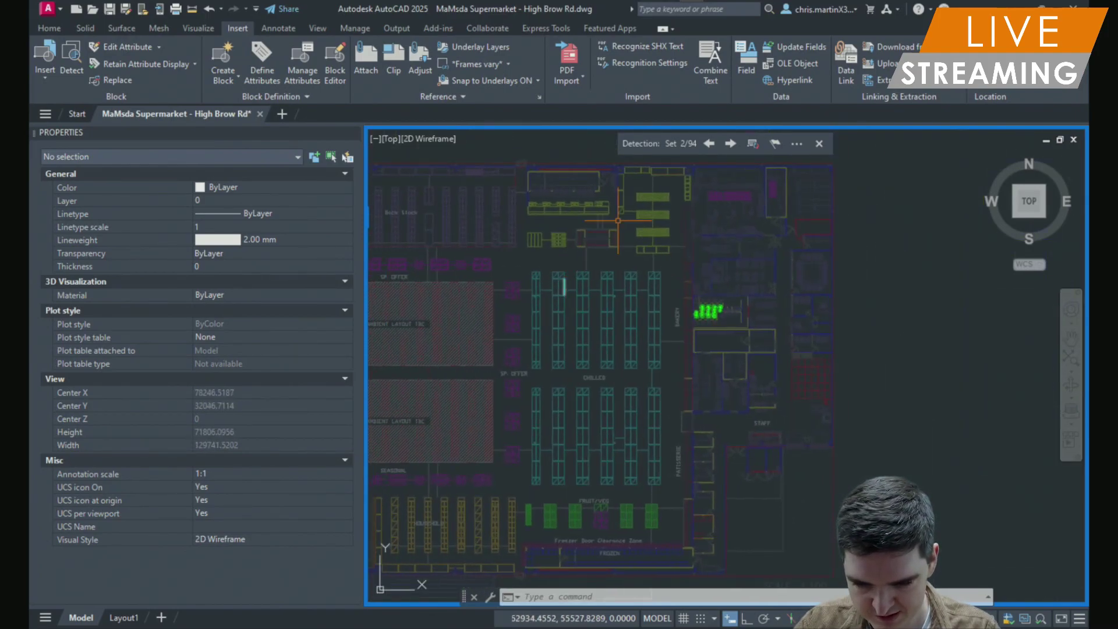
click(708, 144)
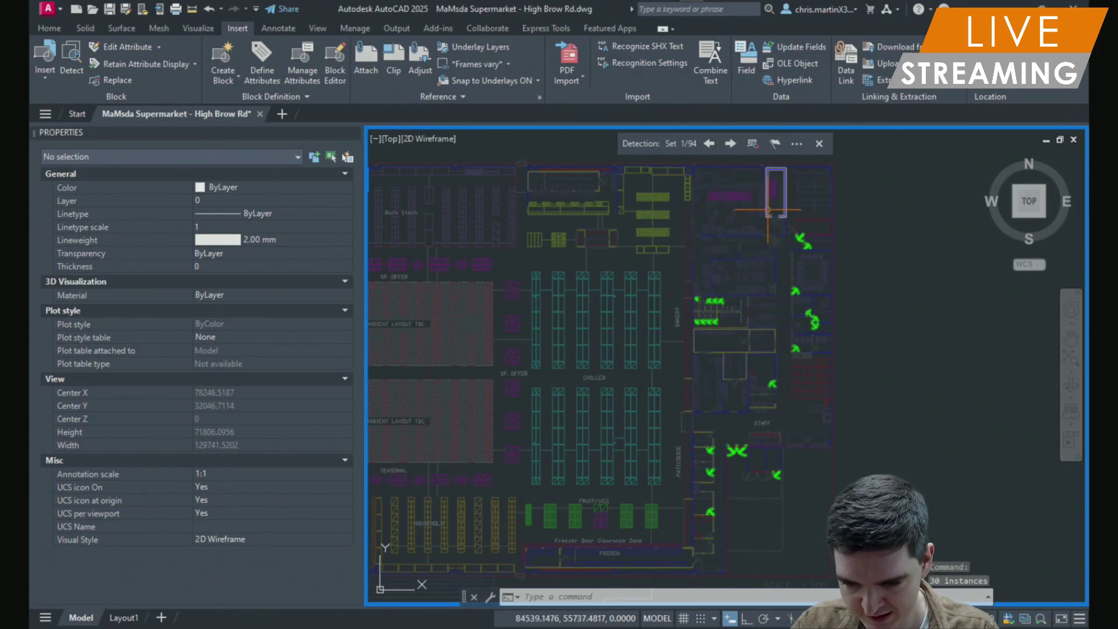
Convert all doors in detection set 1 to a new block named "SingleDoor" with the geometry center as basepoint, and end the detection review
click(752, 144)
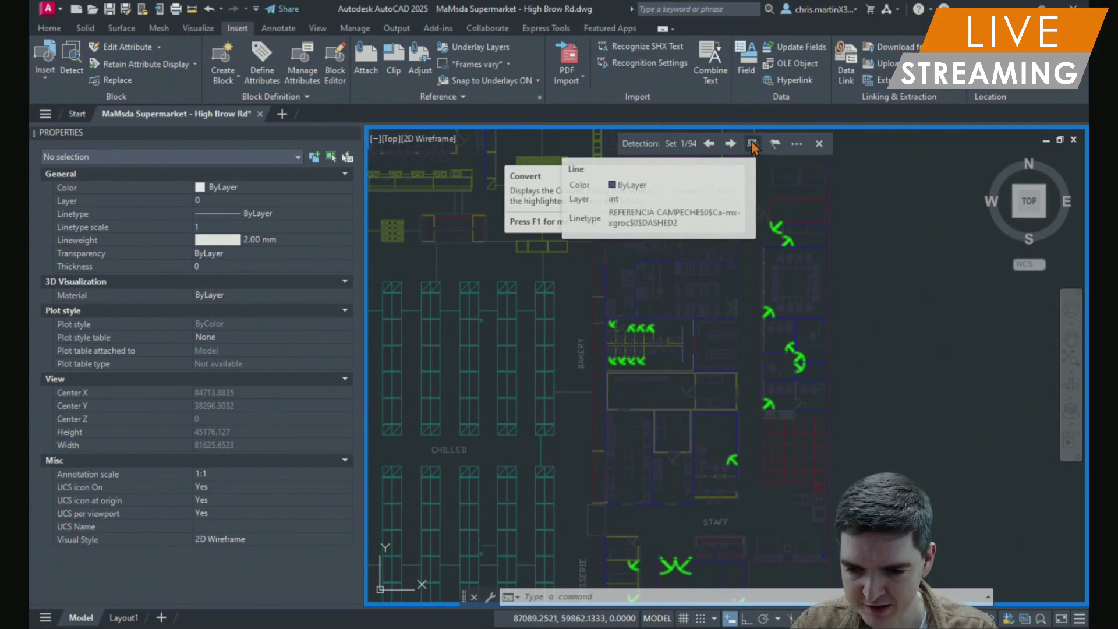
click(753, 144)
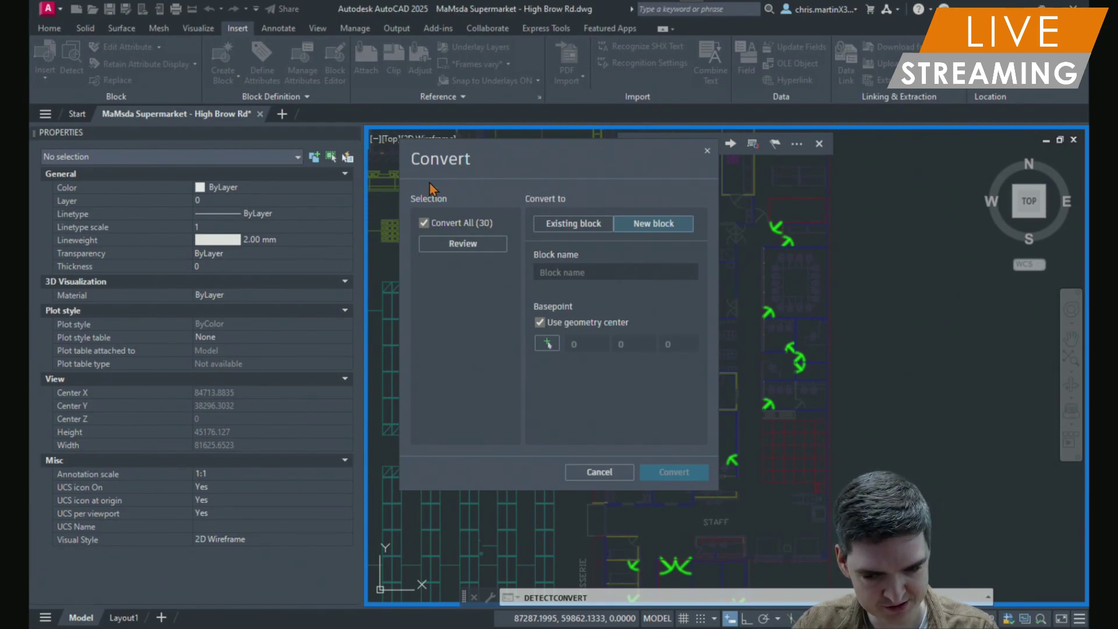
click(583, 273)
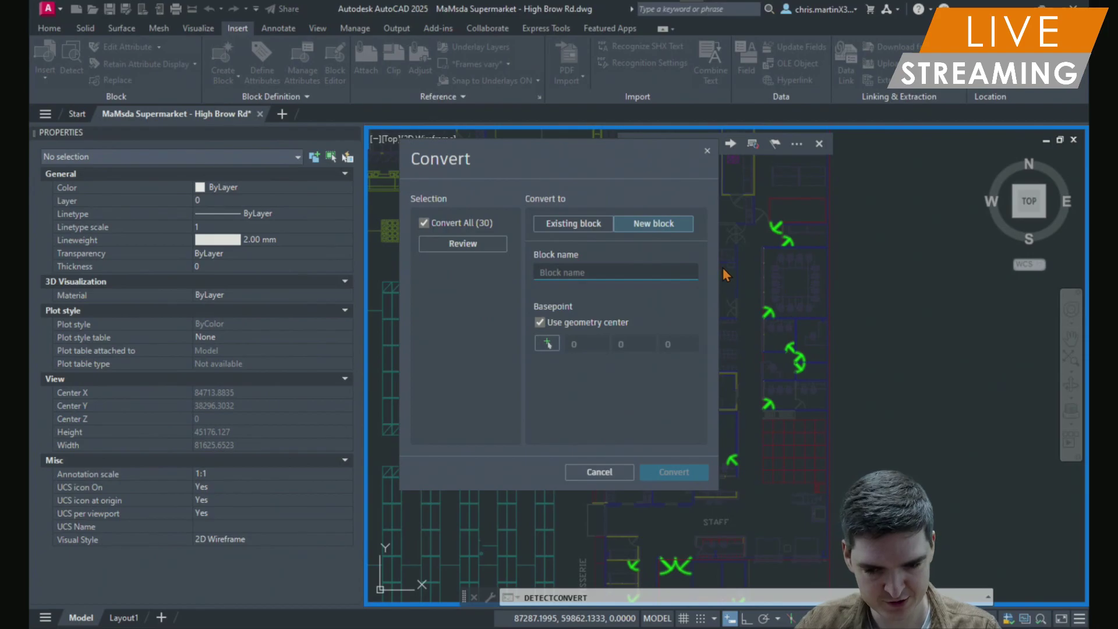
text(SingleDoor)
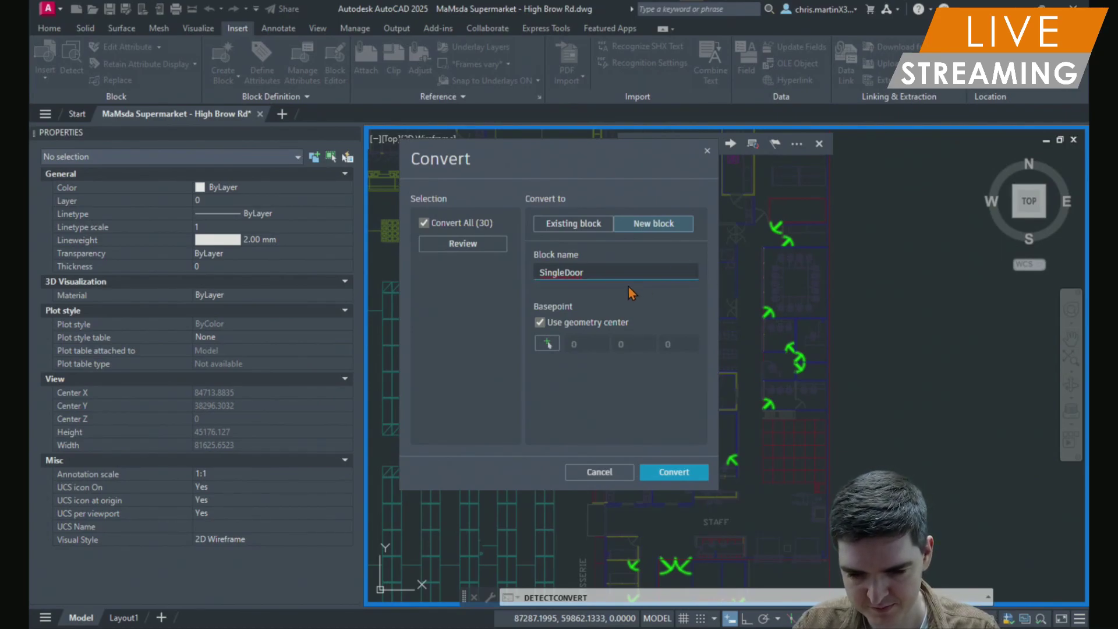
click(673, 473)
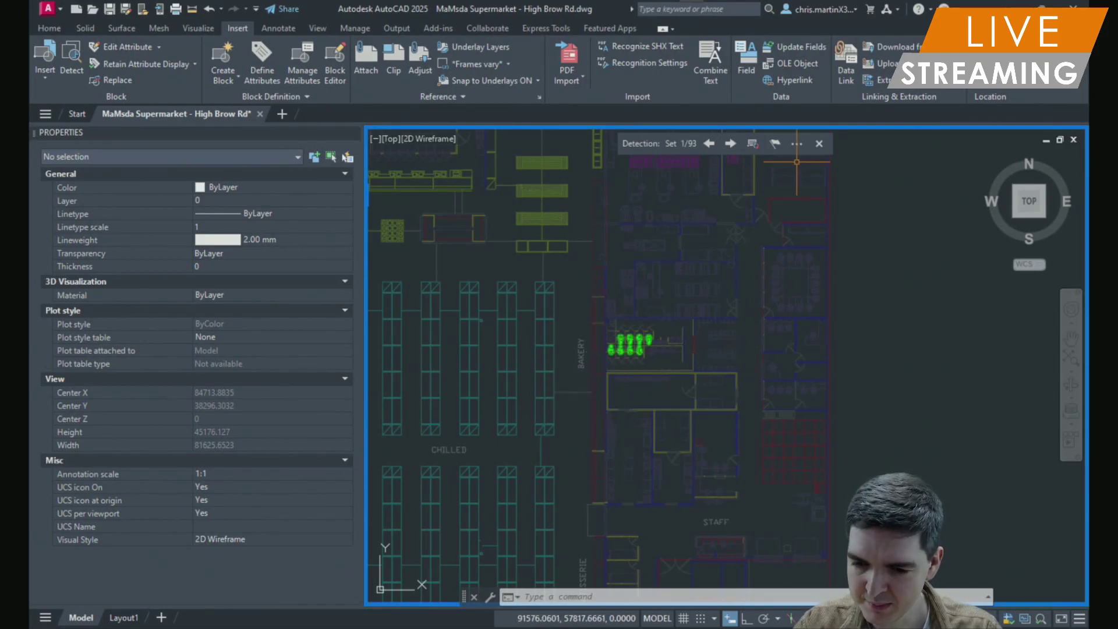
click(819, 143)
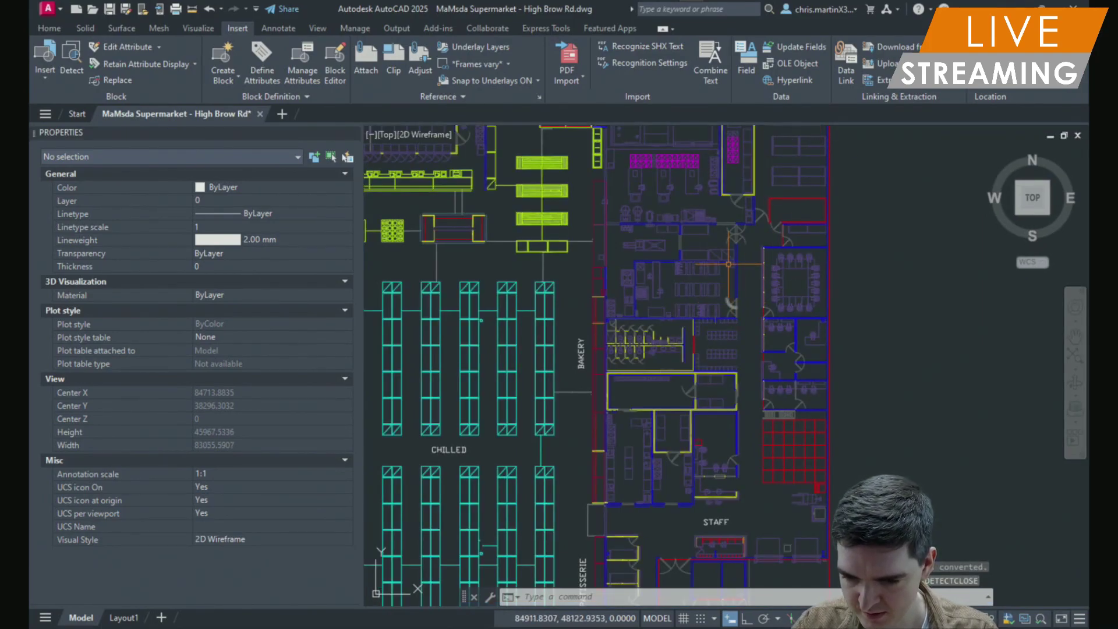
Inspect the converted single doors near the meeting room and their block properties, and look over the surrounding staff rooms
scroll(735, 237, up, 5)
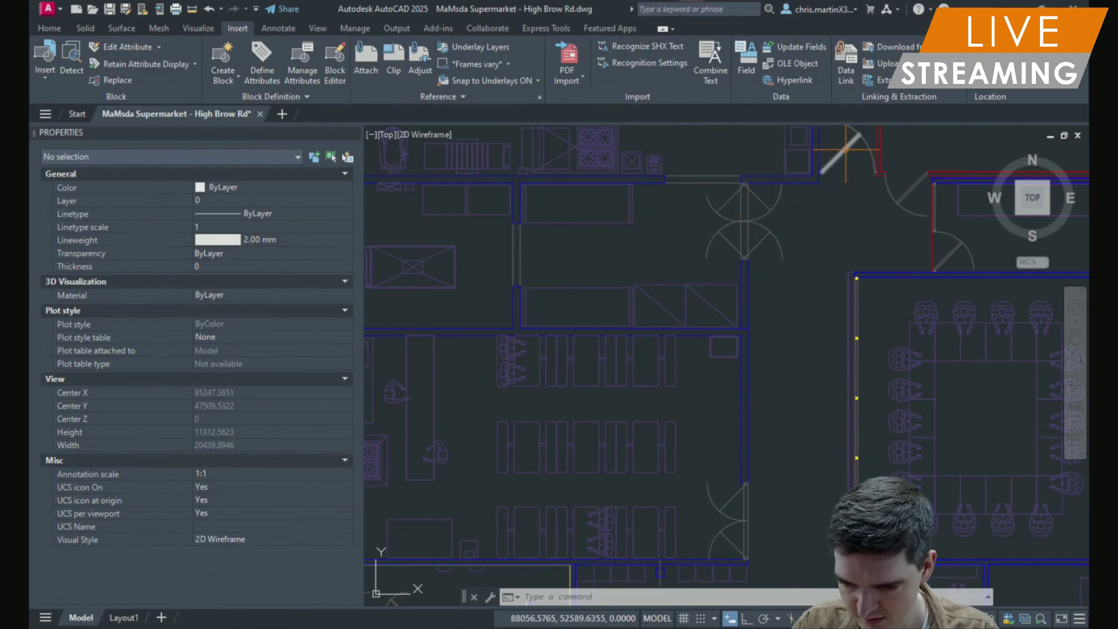
middle_drag(849, 163, 742, 289)
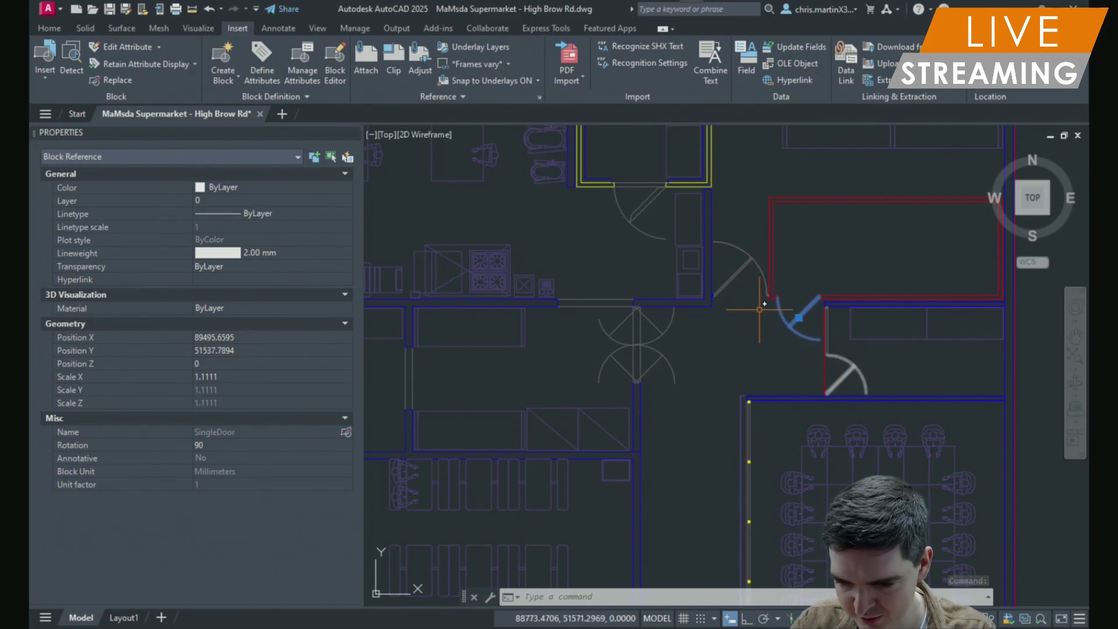
scroll(833, 332, up, 4)
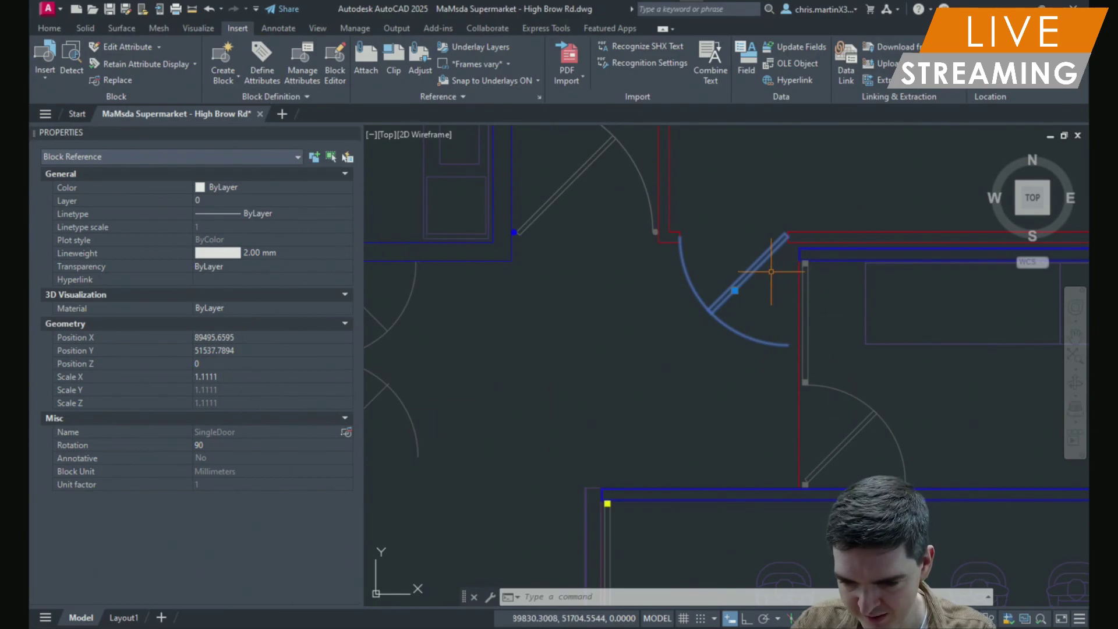
scroll(704, 300, down, 2)
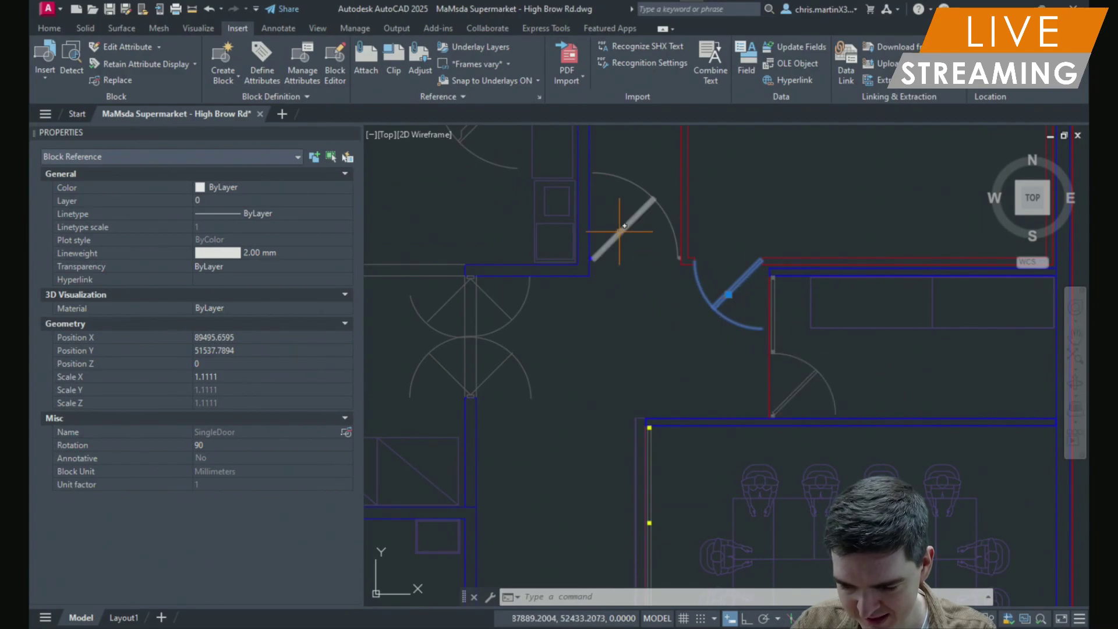
middle_drag(657, 243, 697, 365)
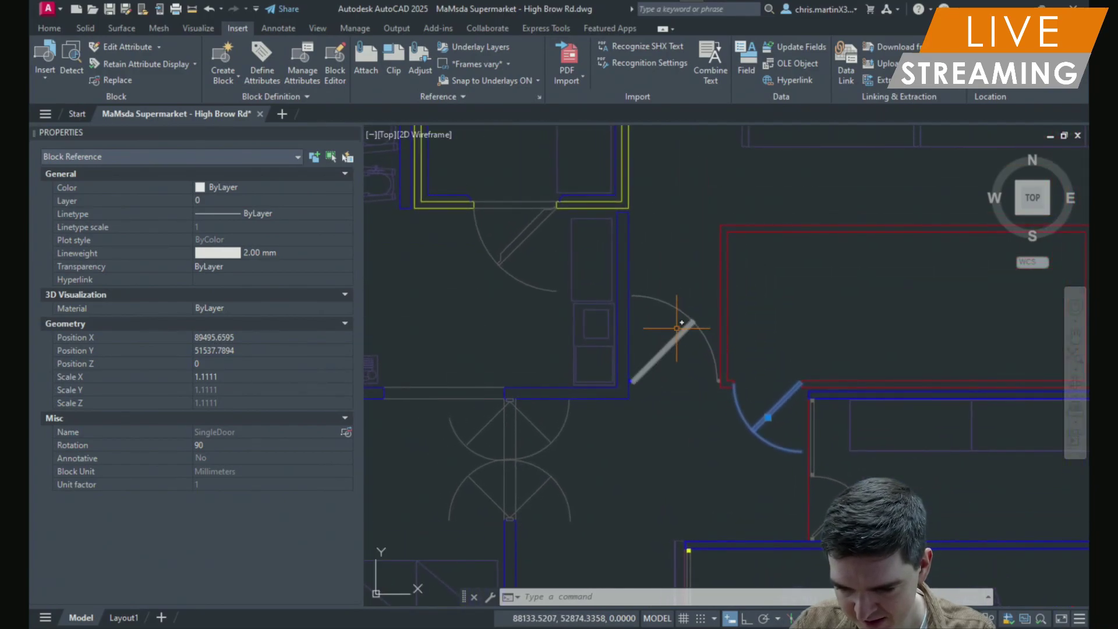
key(Escape)
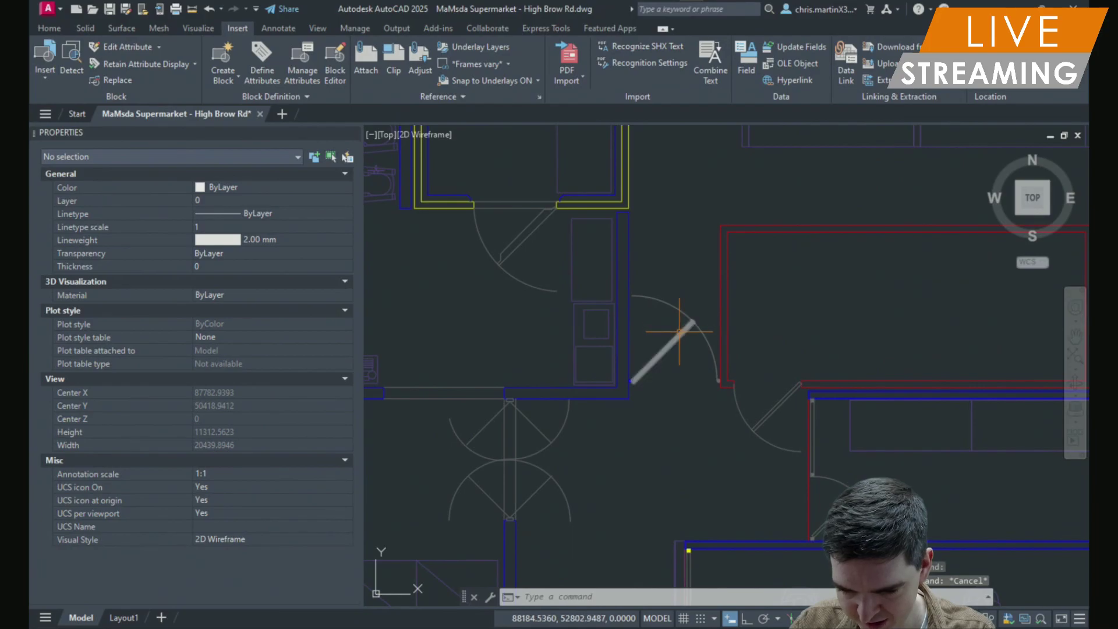
scroll(664, 411, down, 4)
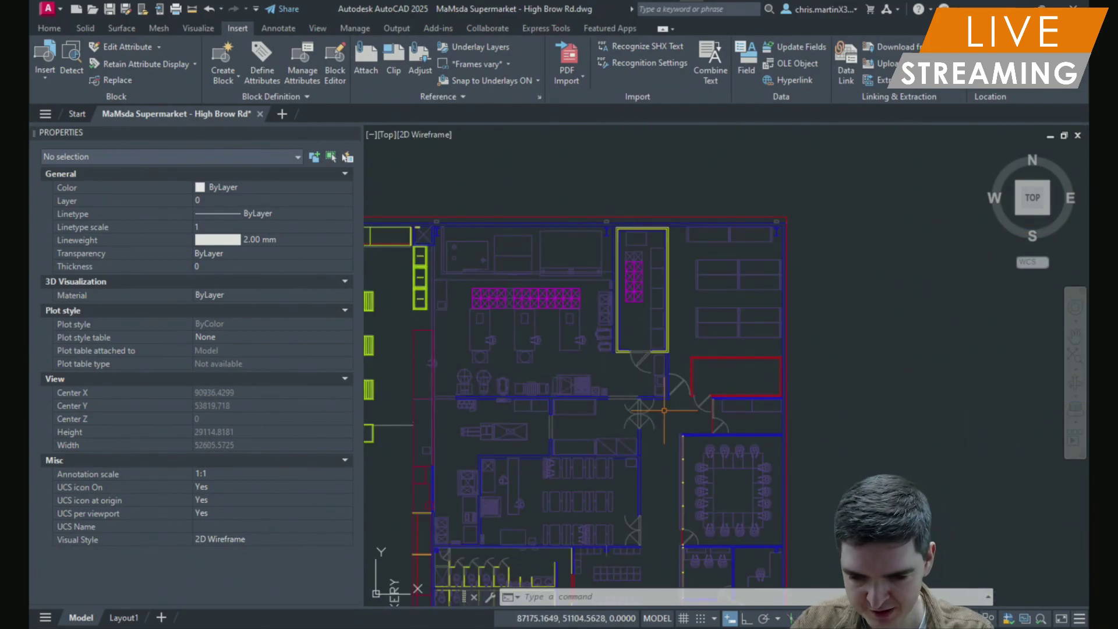
middle_drag(668, 449, 679, 342)
middle_drag(674, 392, 706, 293)
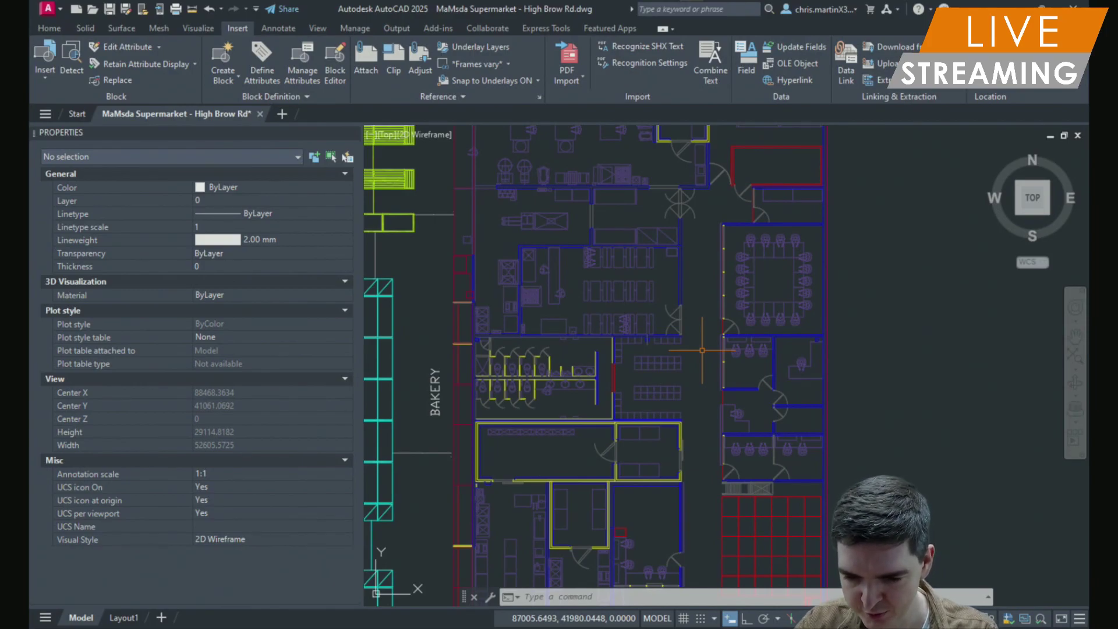
scroll(702, 350, down, 3)
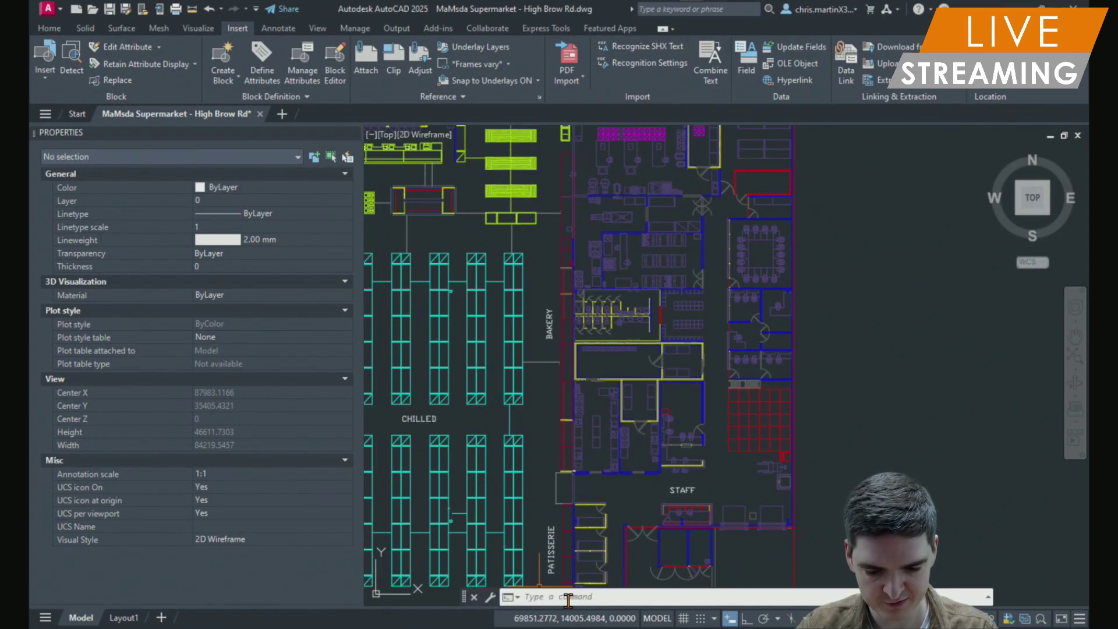
Open Activity Insights for the drawing and close the Properties palette
text(activity)
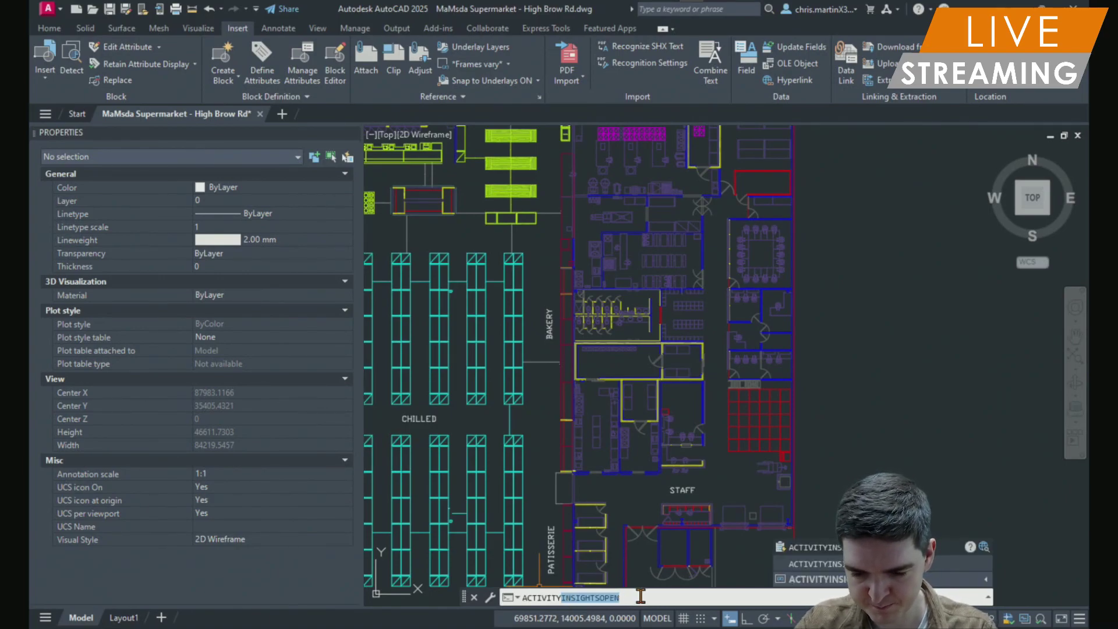
key(Return)
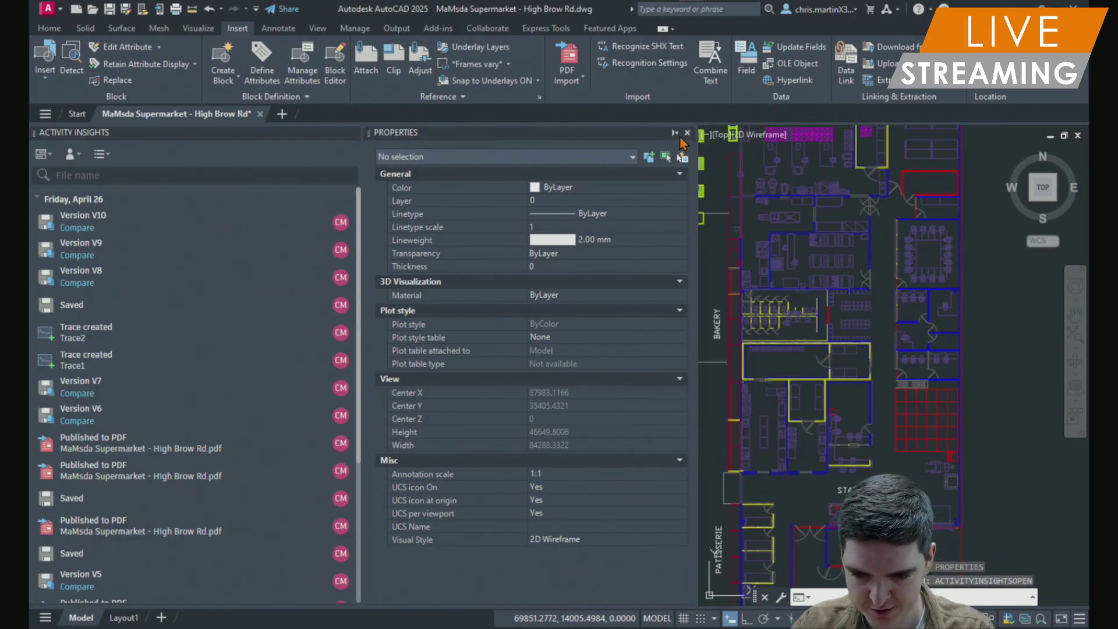
mouse_move(687, 140)
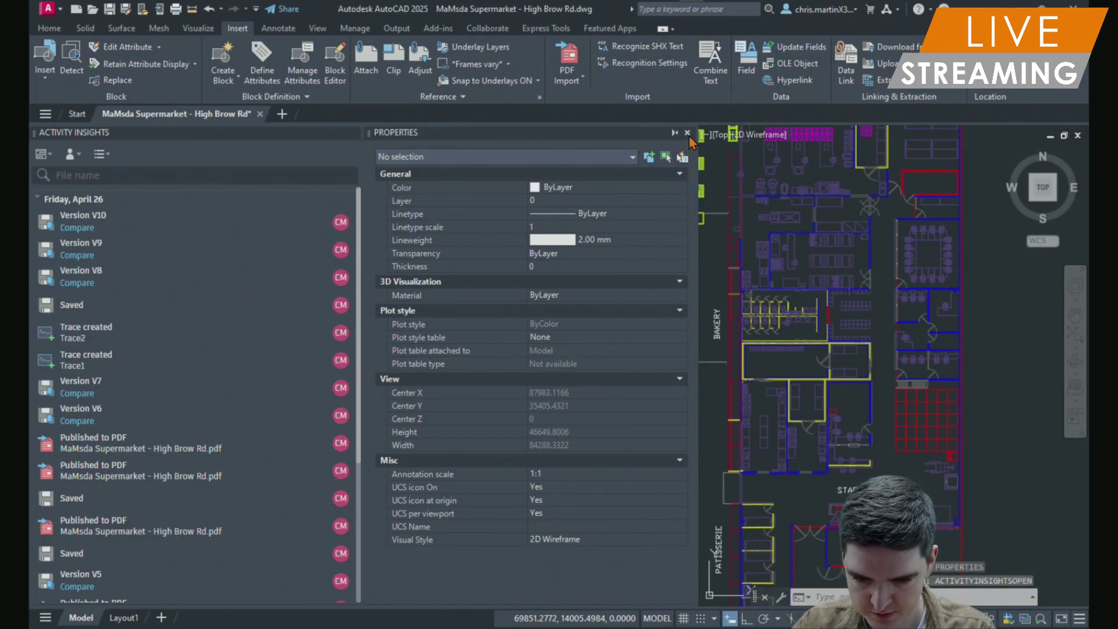
click(687, 134)
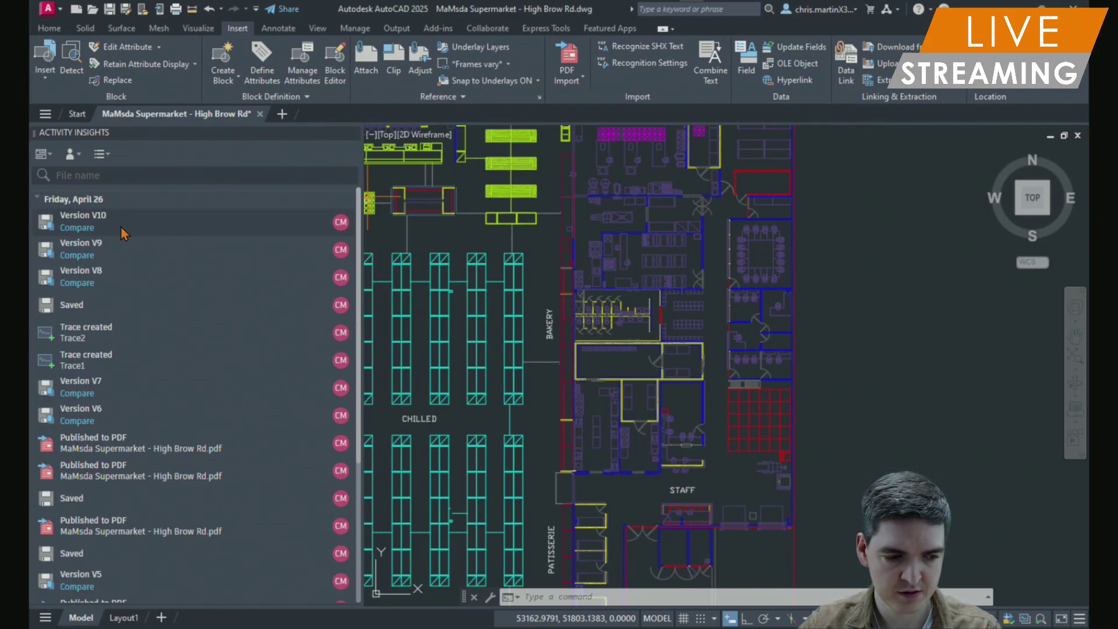
View the details of Version V9, compare the drawing with an earlier saved version, and examine the revision clouds around the central SP. OFFER column
click(76, 257)
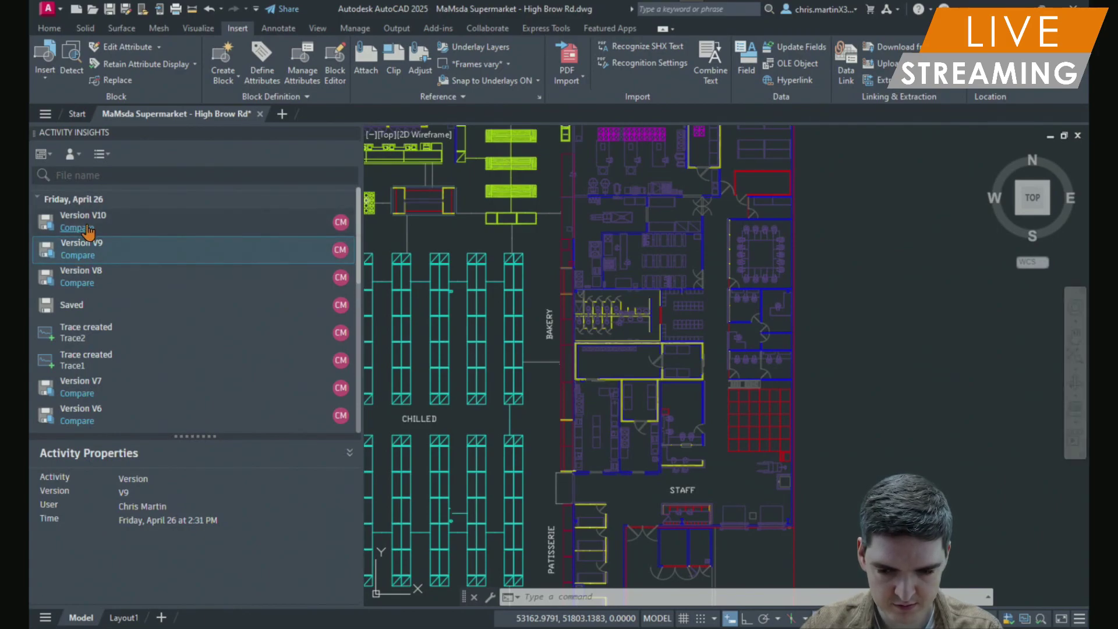
click(77, 228)
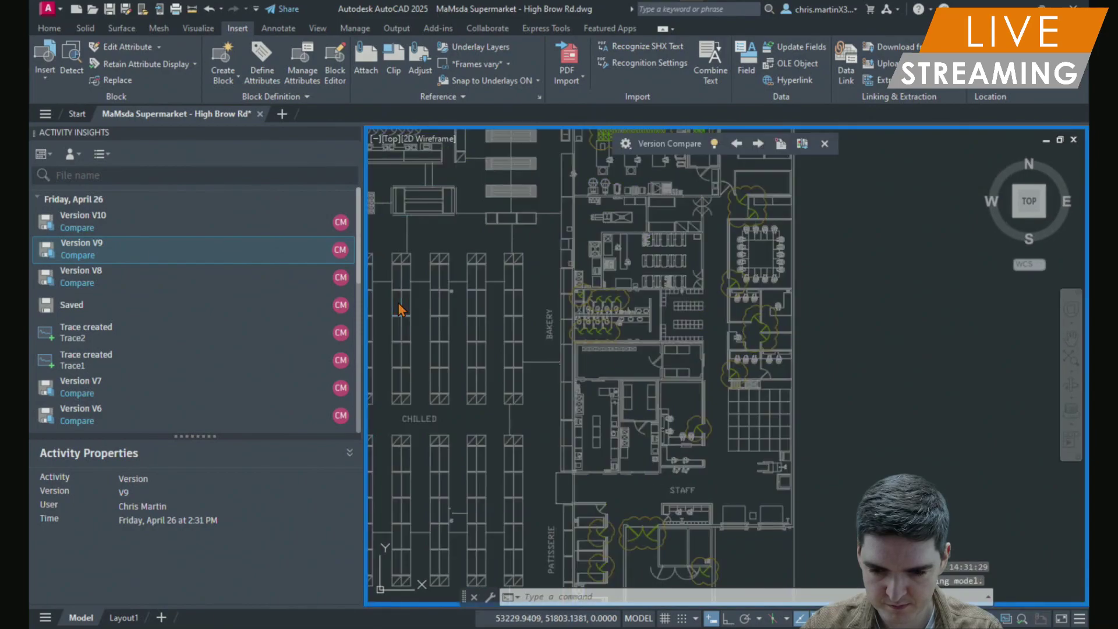
scroll(510, 303, down, 3)
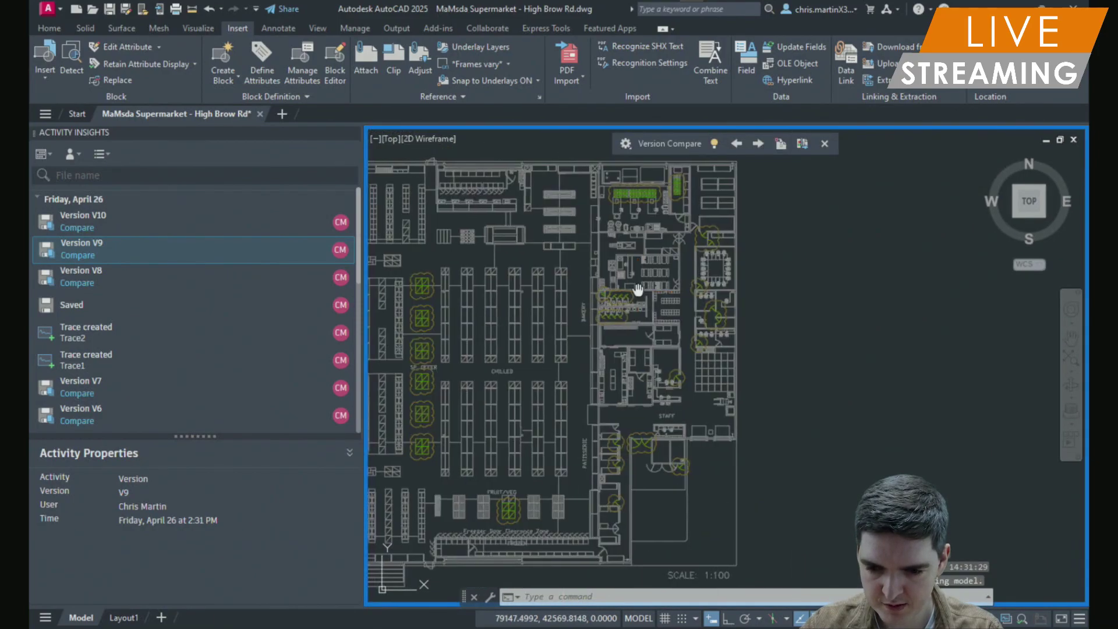
middle_drag(510, 303, 632, 291)
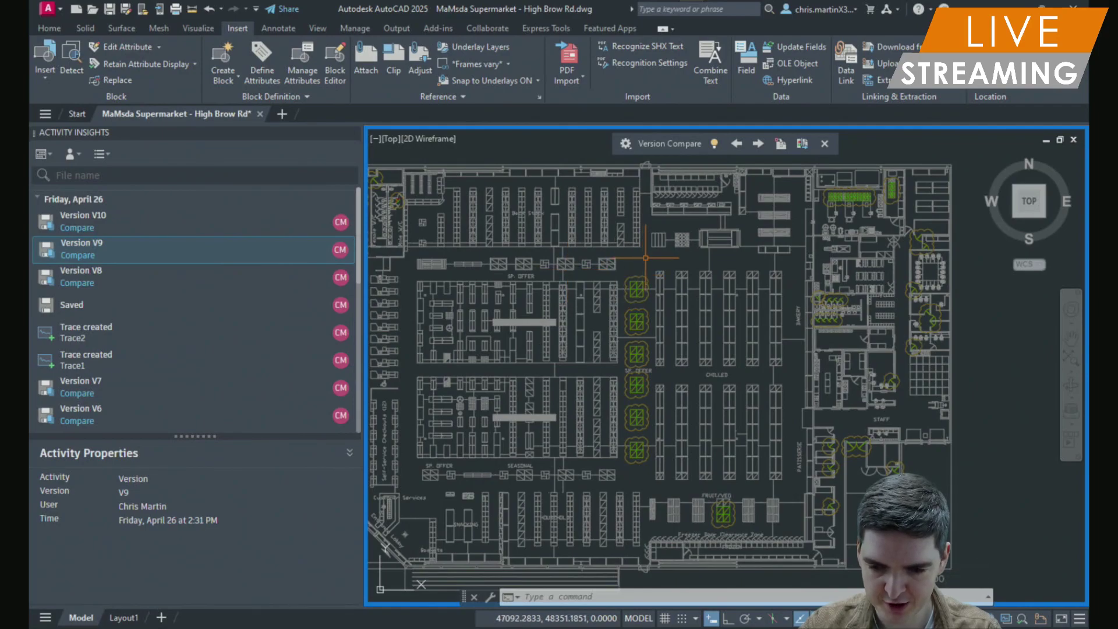
mouse_move(644, 276)
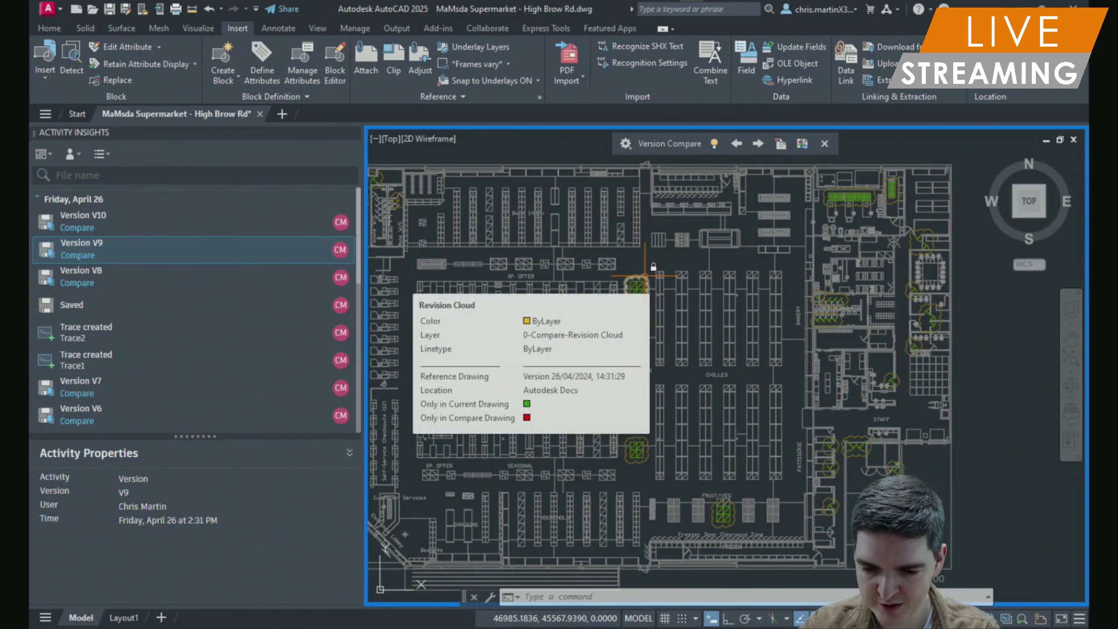
scroll(645, 276, up, 2)
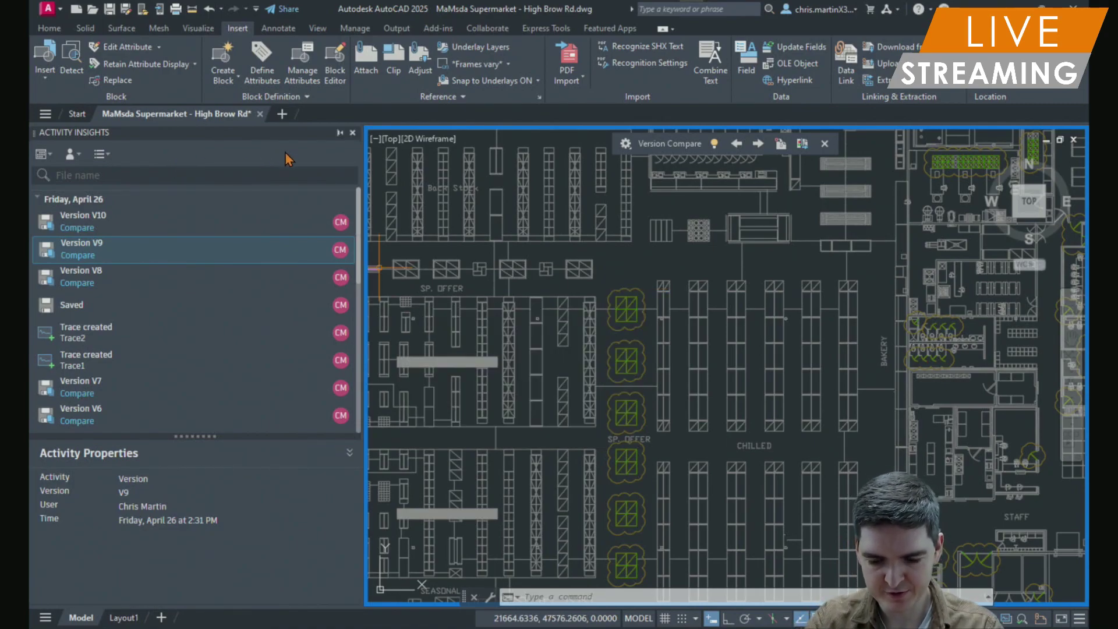
Run PURGE to remove all unused named items from the drawing, and close the dialog
text(regen)
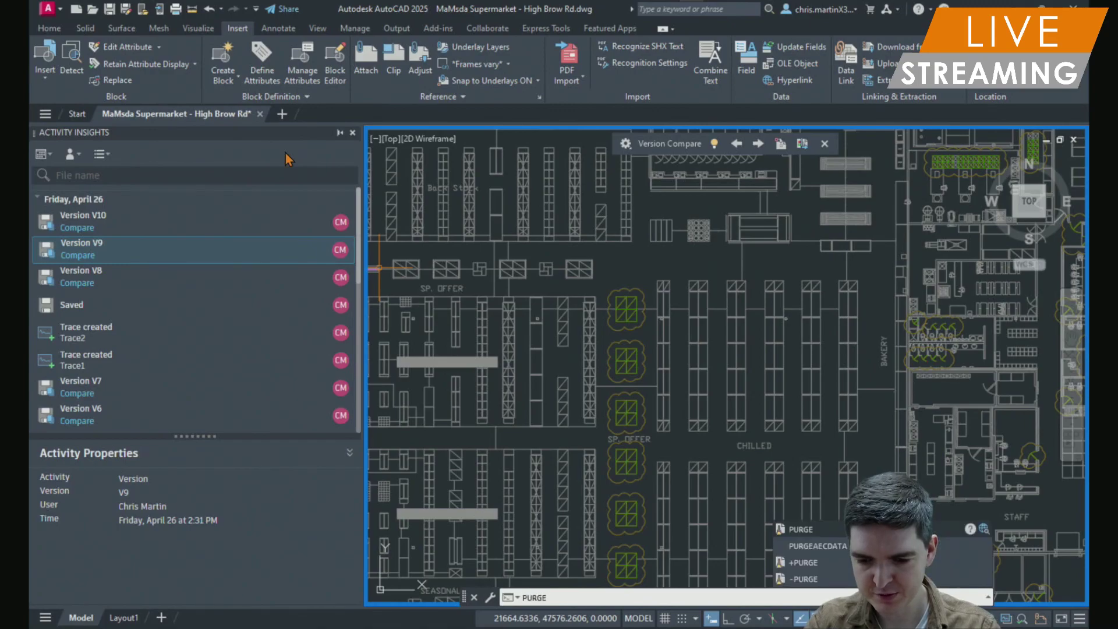
key(Return)
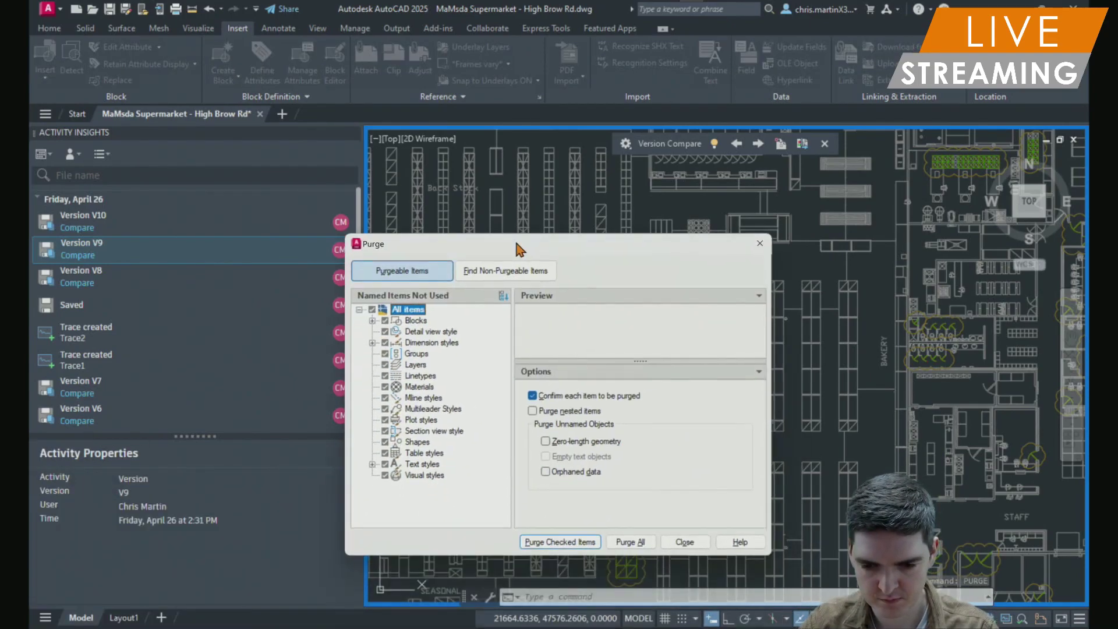
click(634, 527)
click(582, 304)
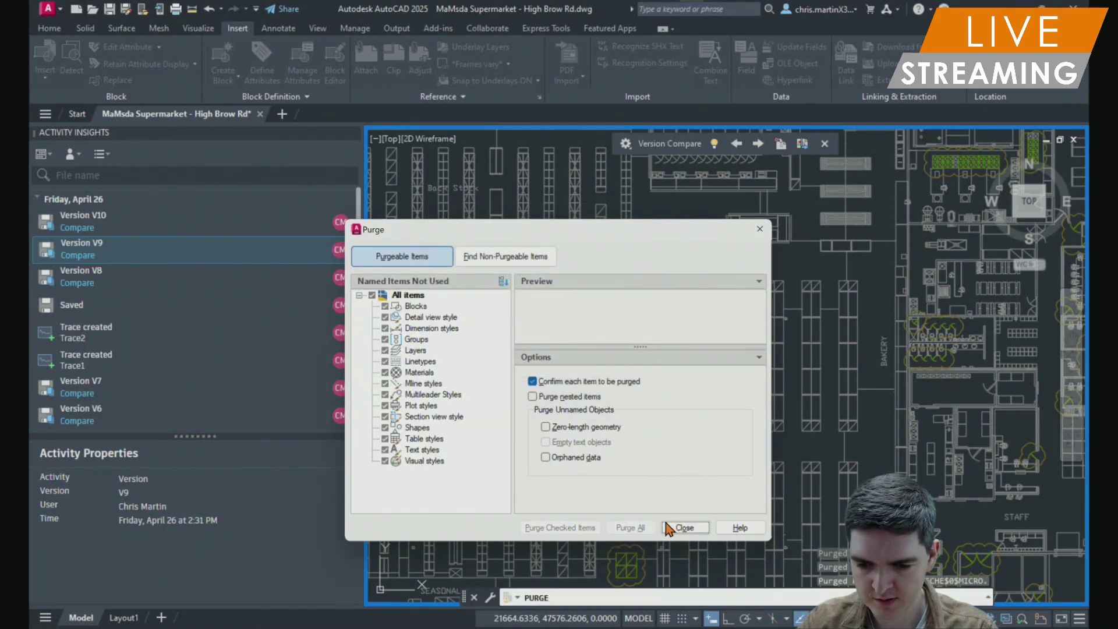
click(685, 527)
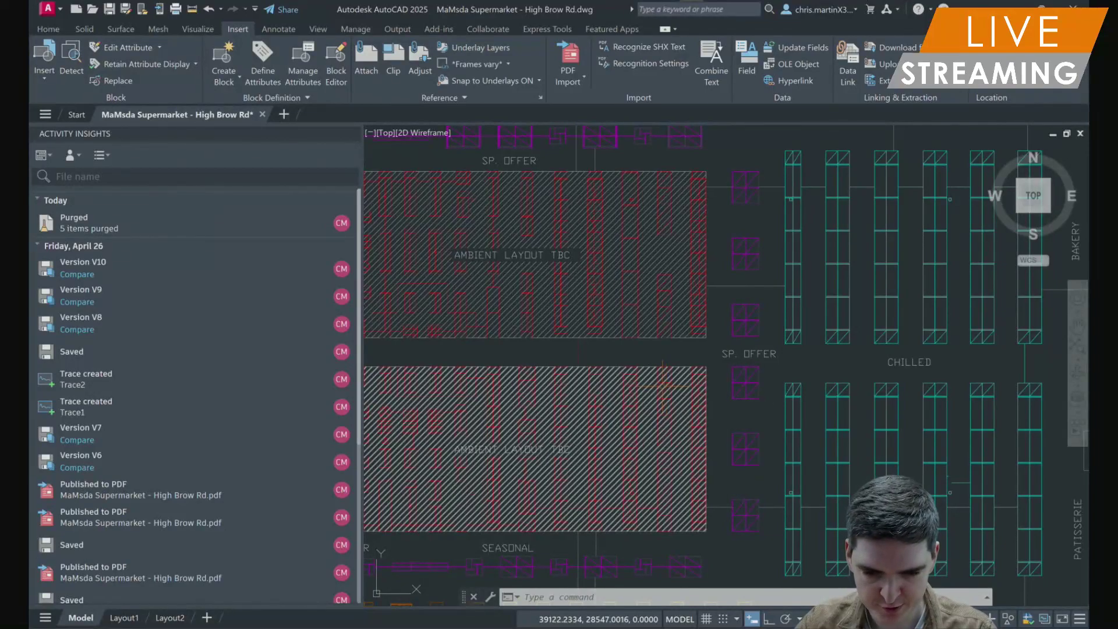
View the activity details of today's purge, and switch to the project files in Autodesk Docs in the browser
click(66, 226)
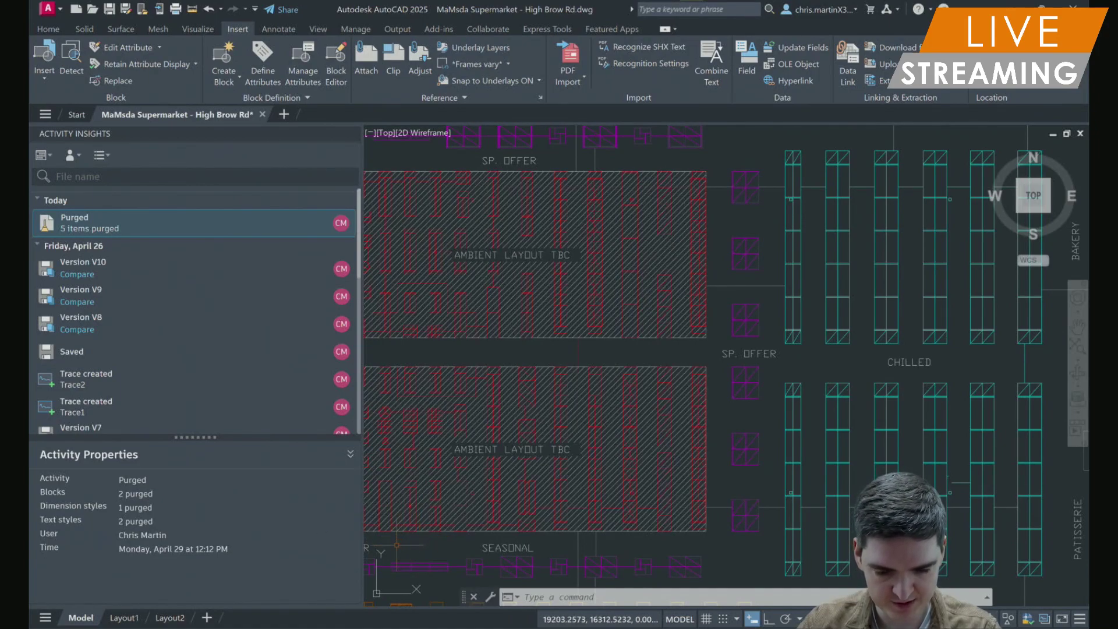
mouse_move(396, 628)
click(395, 567)
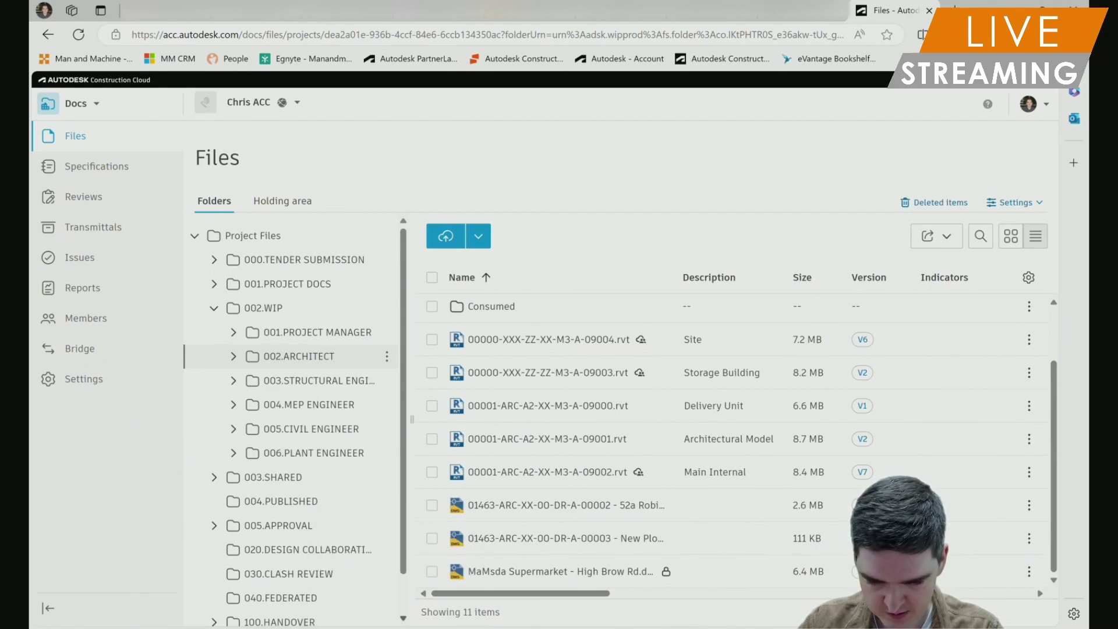
Save the supermarket drawing in AutoCAD and check its processing status in the Autodesk Docs 002.ARCHITECT folder
key(alt+Tab)
click(109, 10)
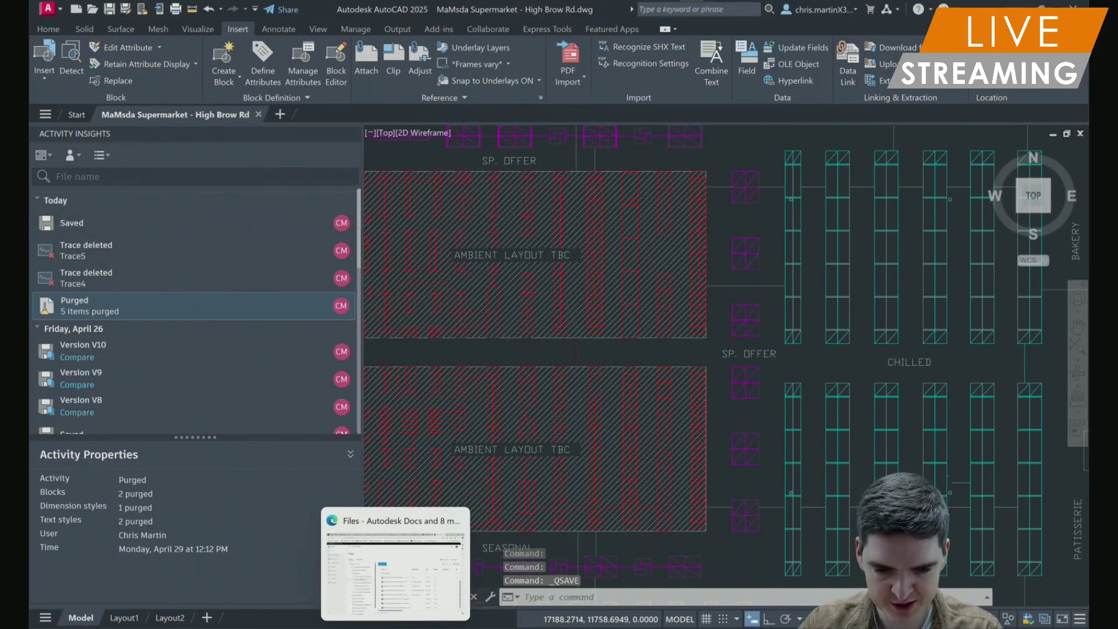
click(396, 563)
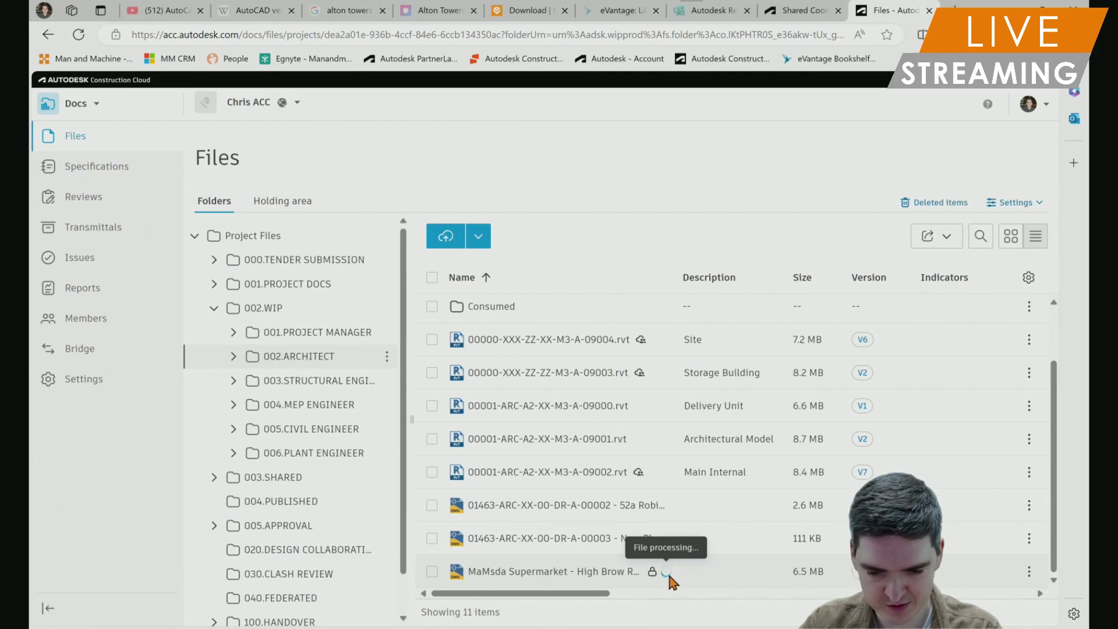
Return to AutoCAD and view the Activity Insights of the MaMsda Supermarket drawing from the recent files, closing the palette when done
mouse_move(396, 627)
click(308, 626)
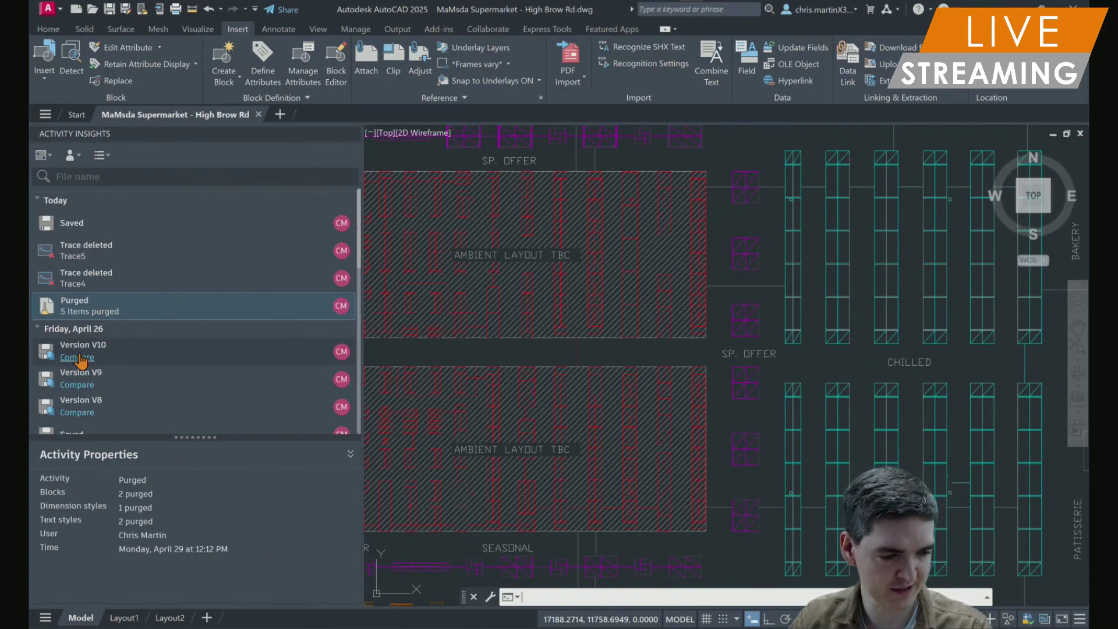
click(77, 116)
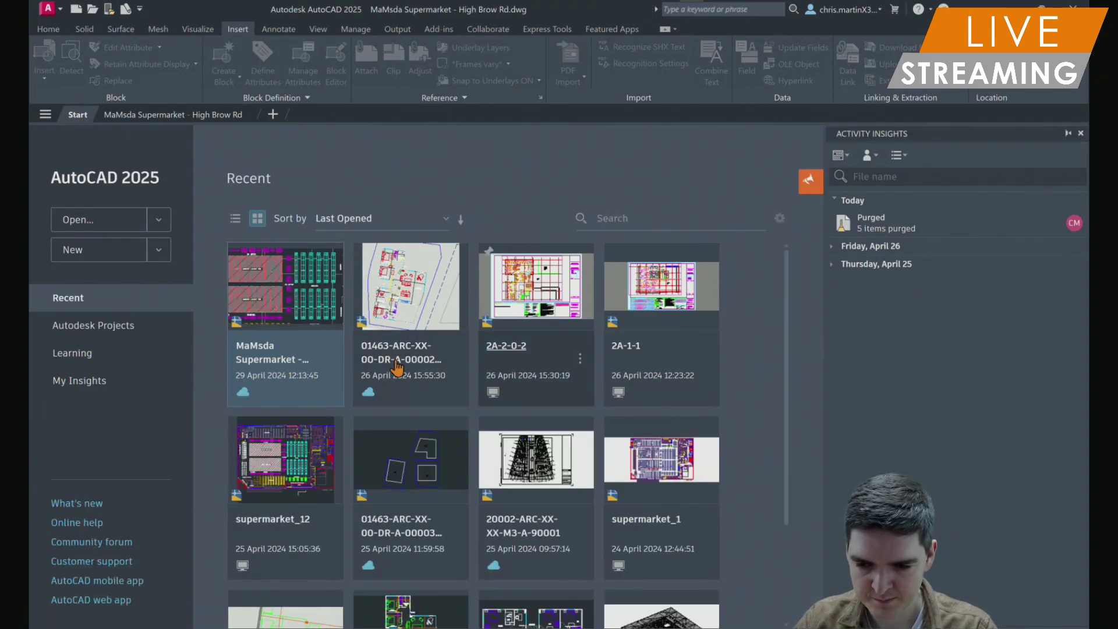
click(1080, 133)
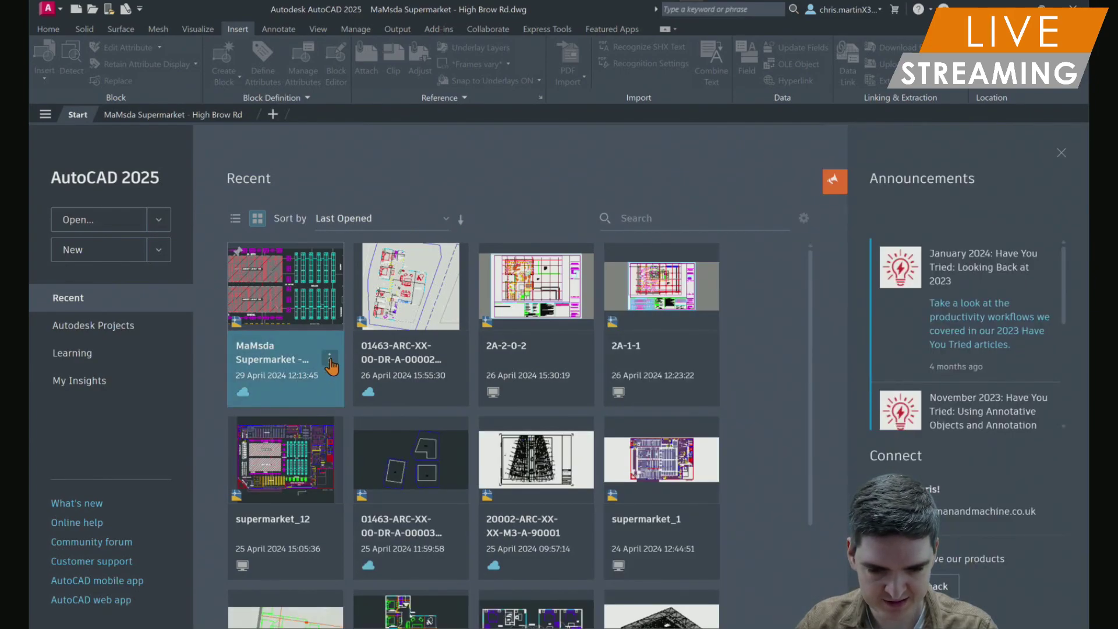
click(330, 357)
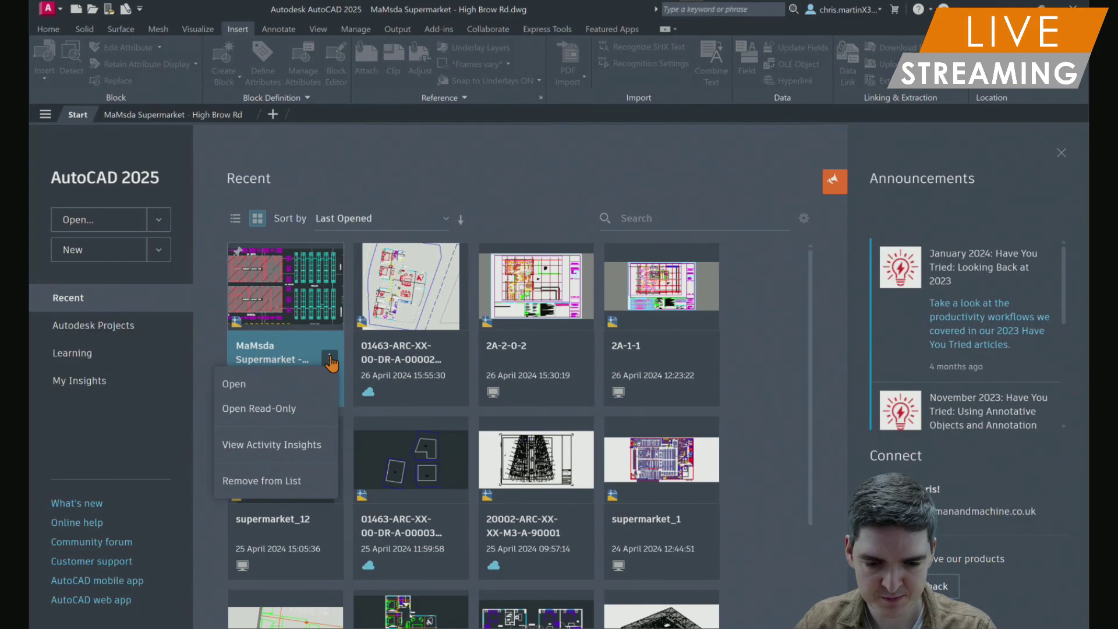
click(256, 446)
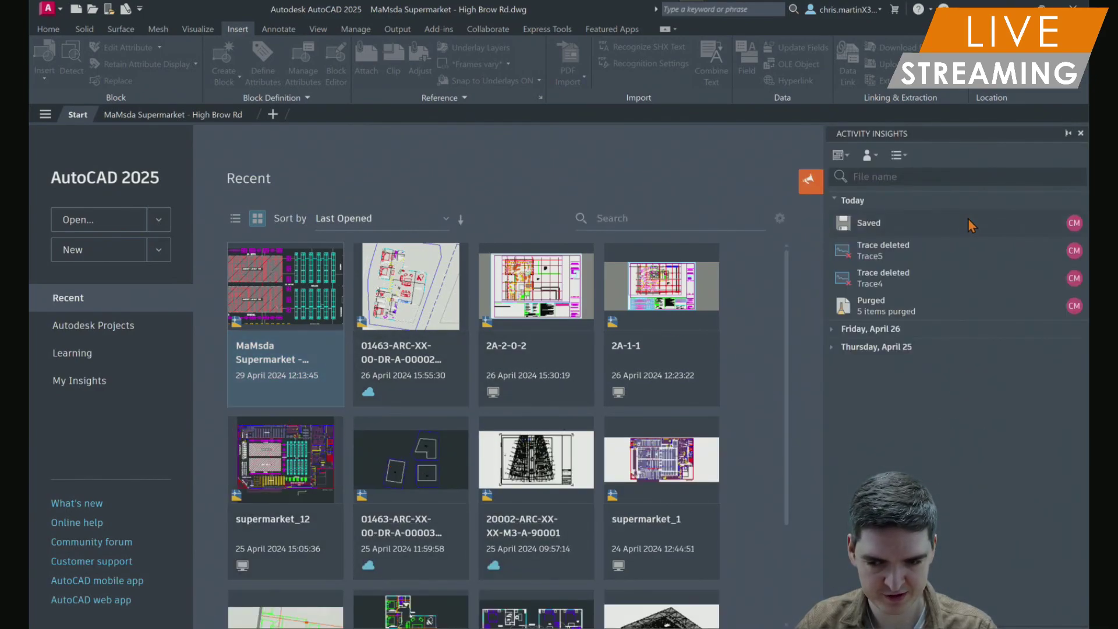
click(1081, 133)
View the Activity Insights of the recent drawing 2A-2-0-2, close the palette, and return to the supermarket drawing
click(580, 358)
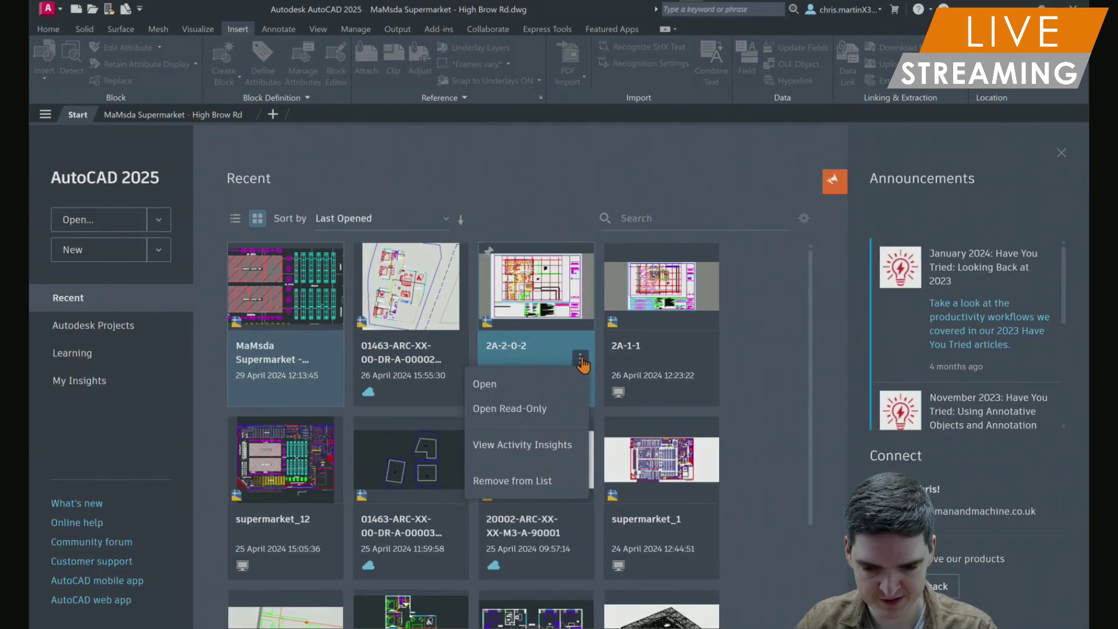
click(538, 441)
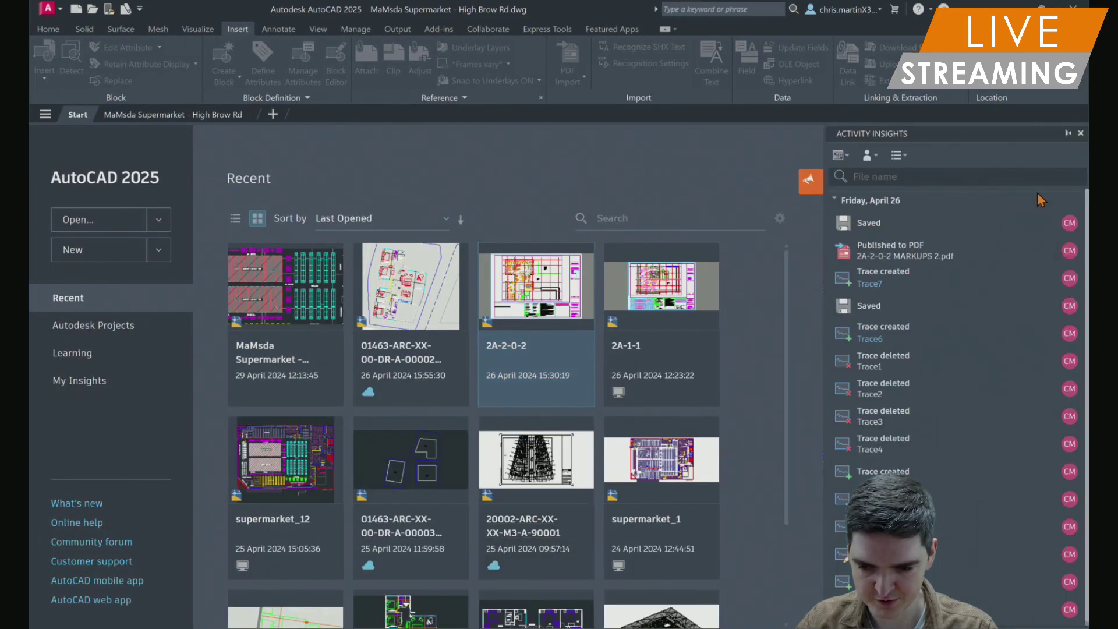
click(1080, 134)
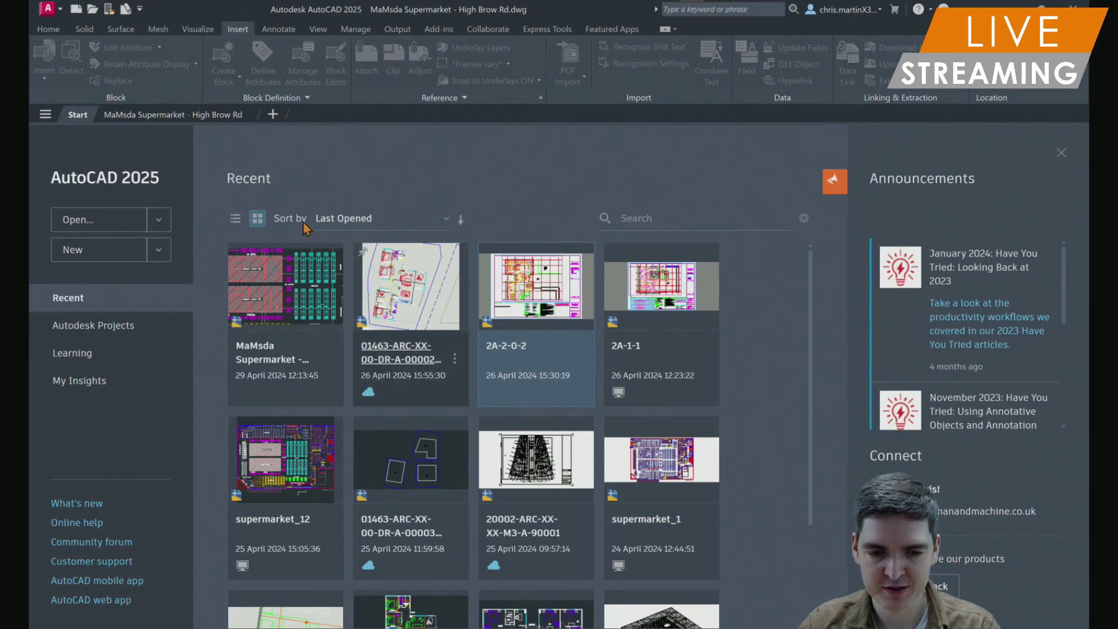
click(219, 116)
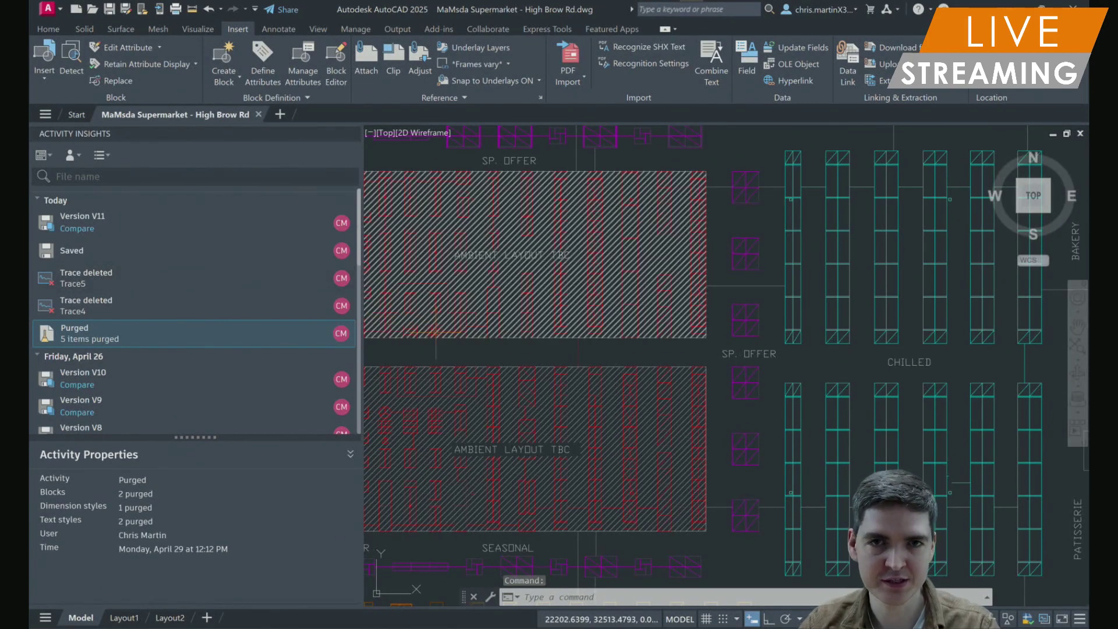
mouse_move(436, 332)
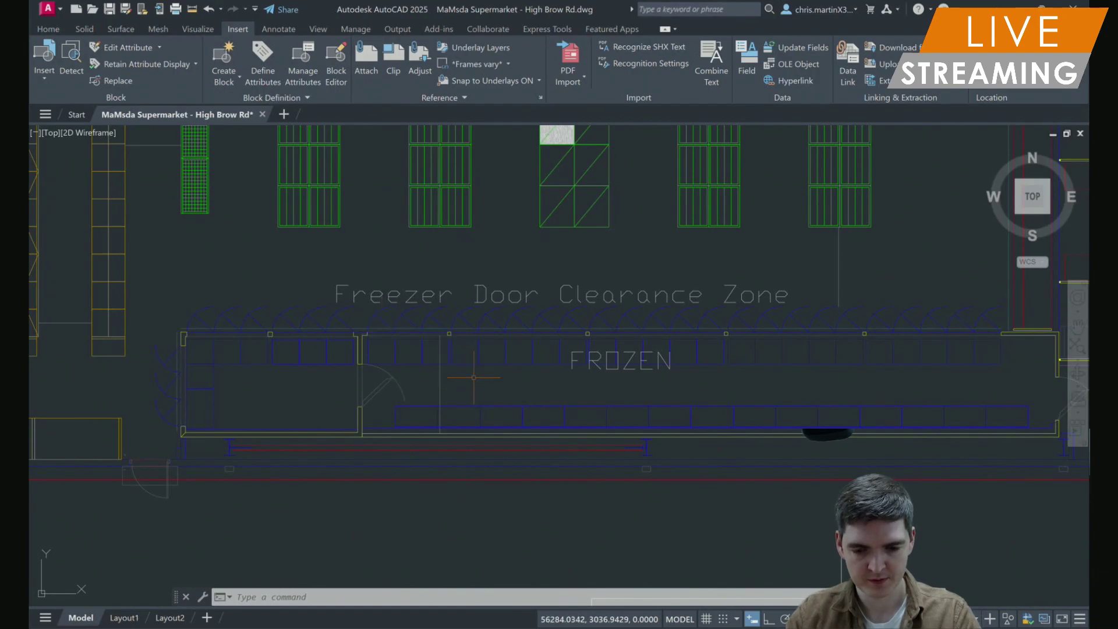
In Area mode, hatch a rectangle about 23,500 units long over the row of freezer door swings along the upper wall of the FROZEN room
text(H)
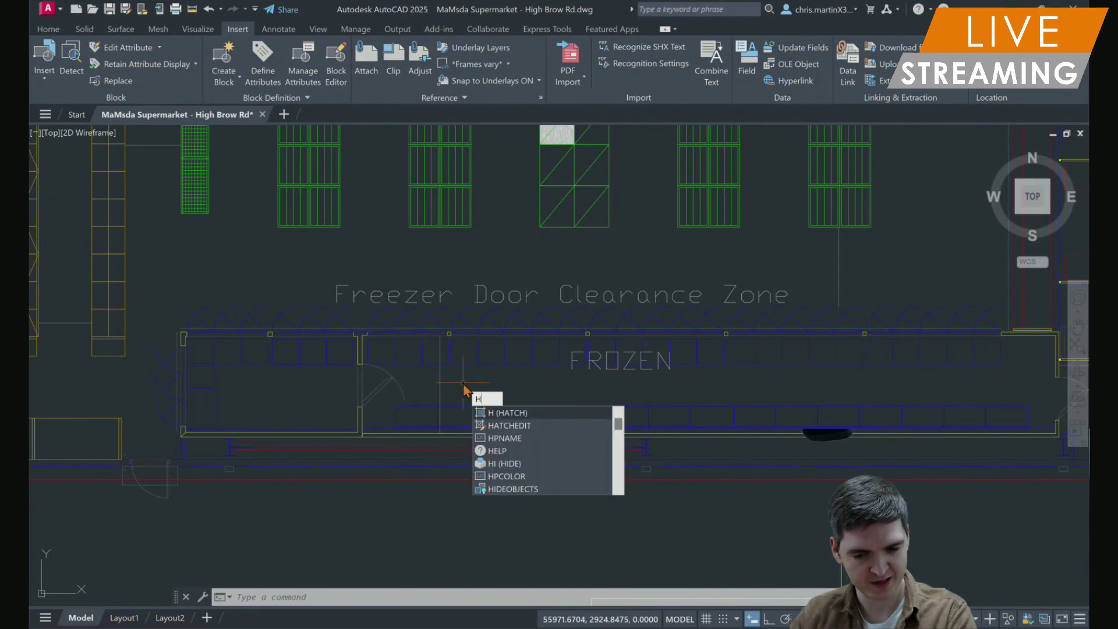
key(Return)
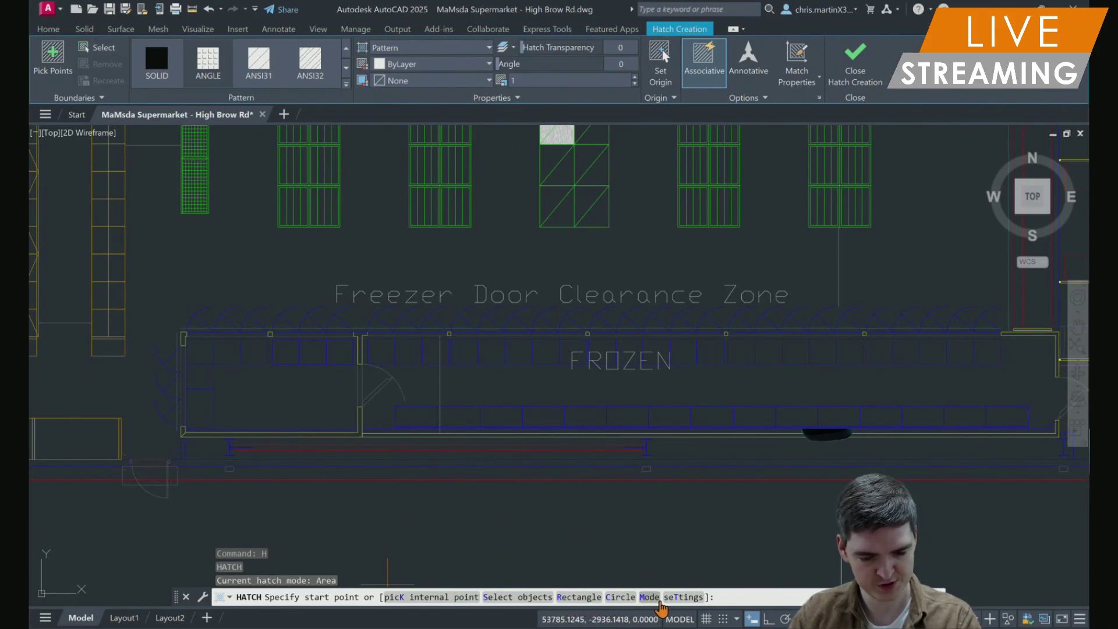
click(676, 597)
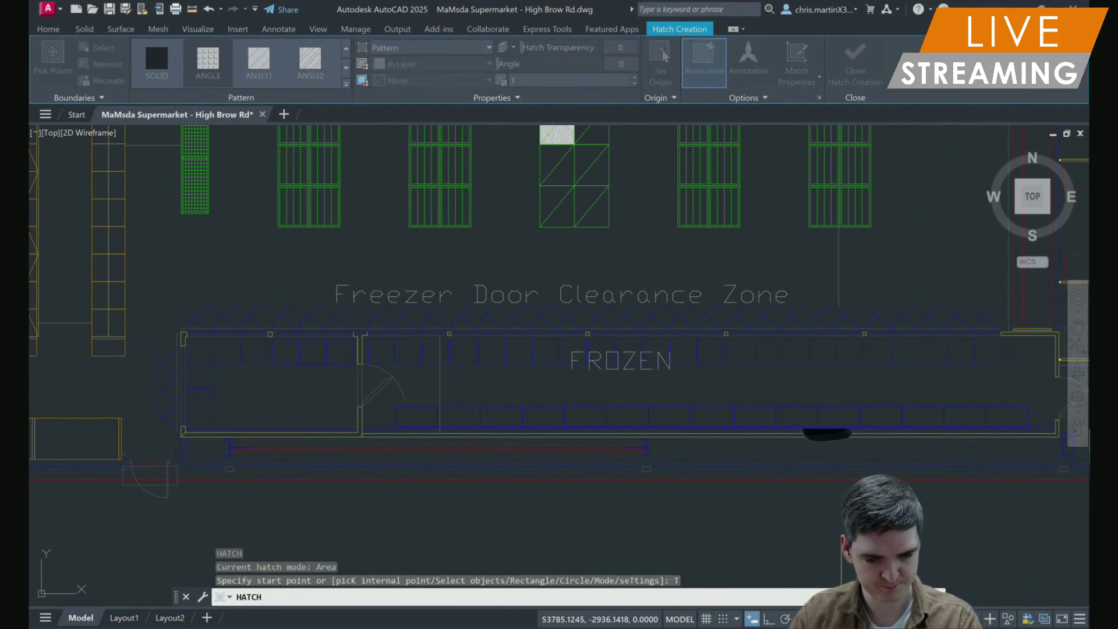
click(648, 597)
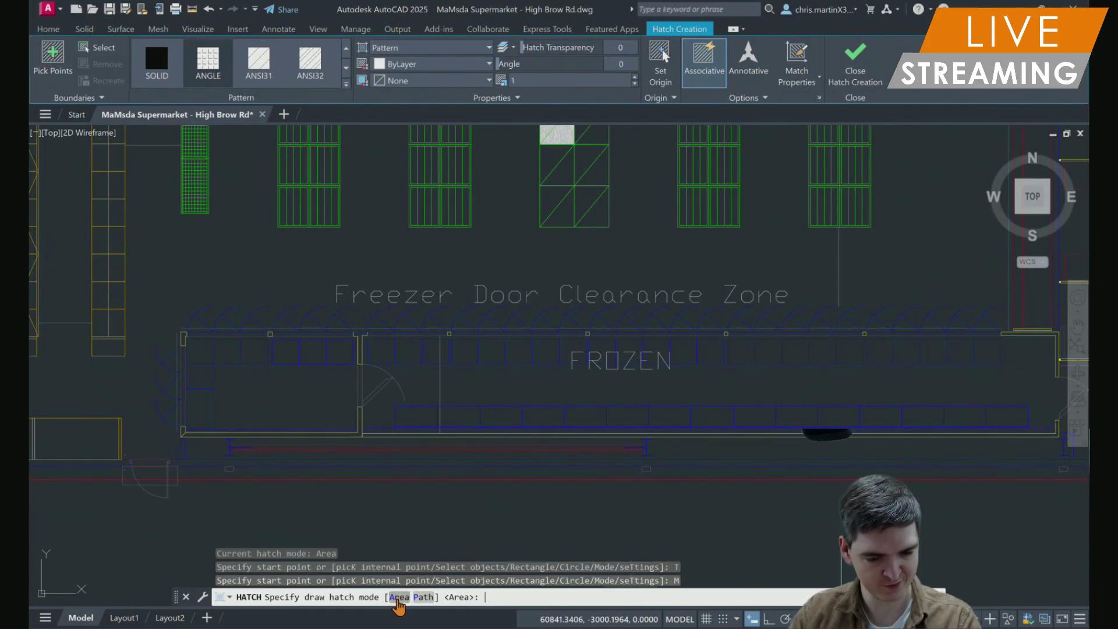
click(399, 598)
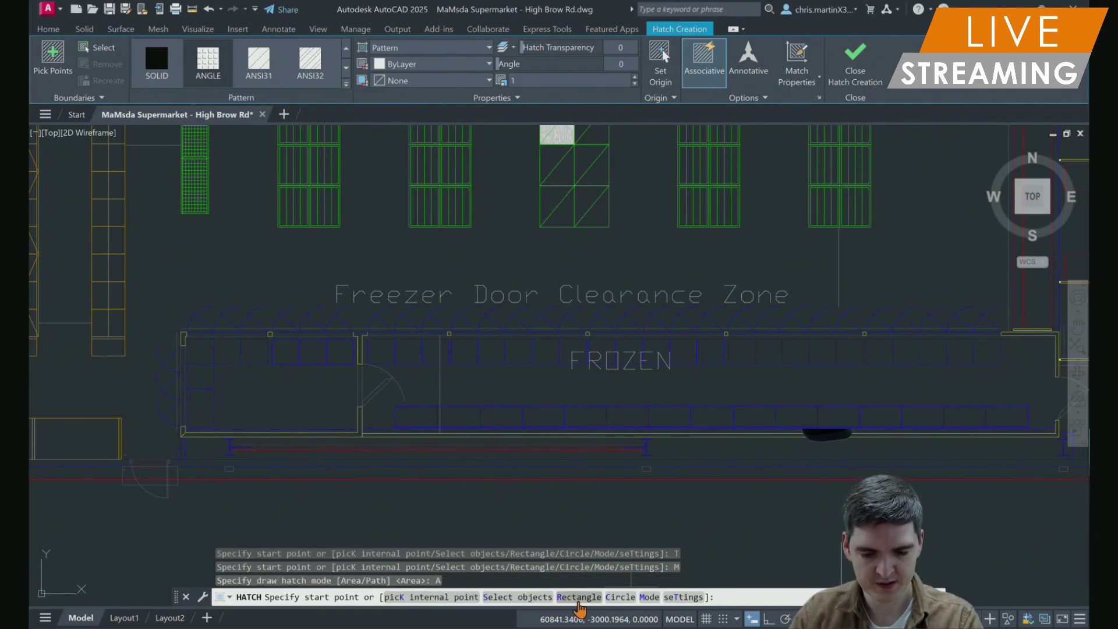
text(r)
key(Return)
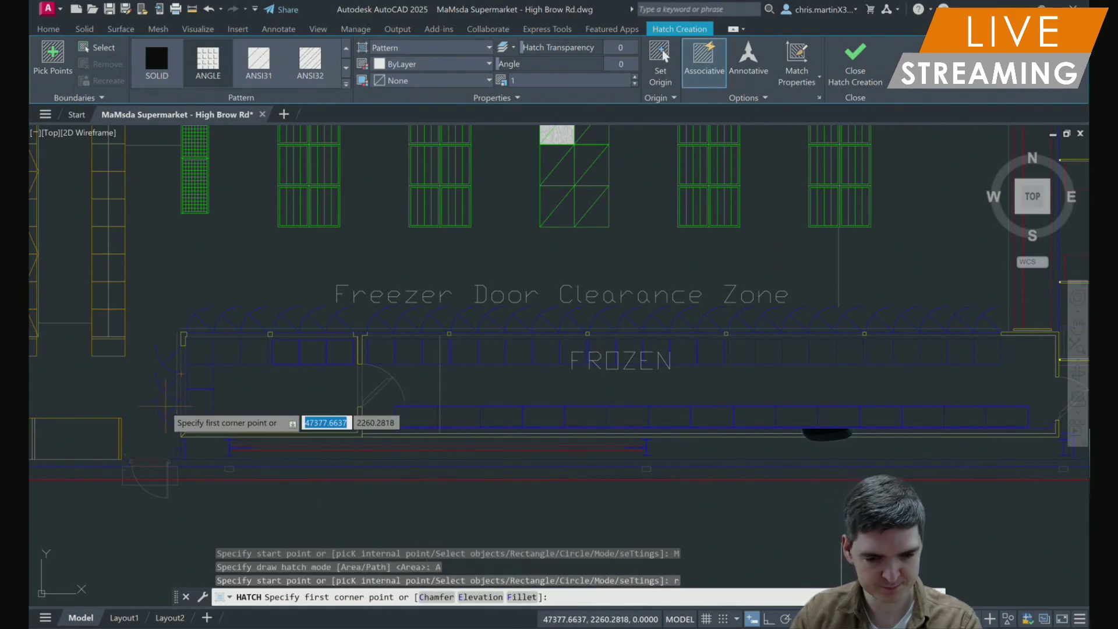
scroll(193, 327, up, 4)
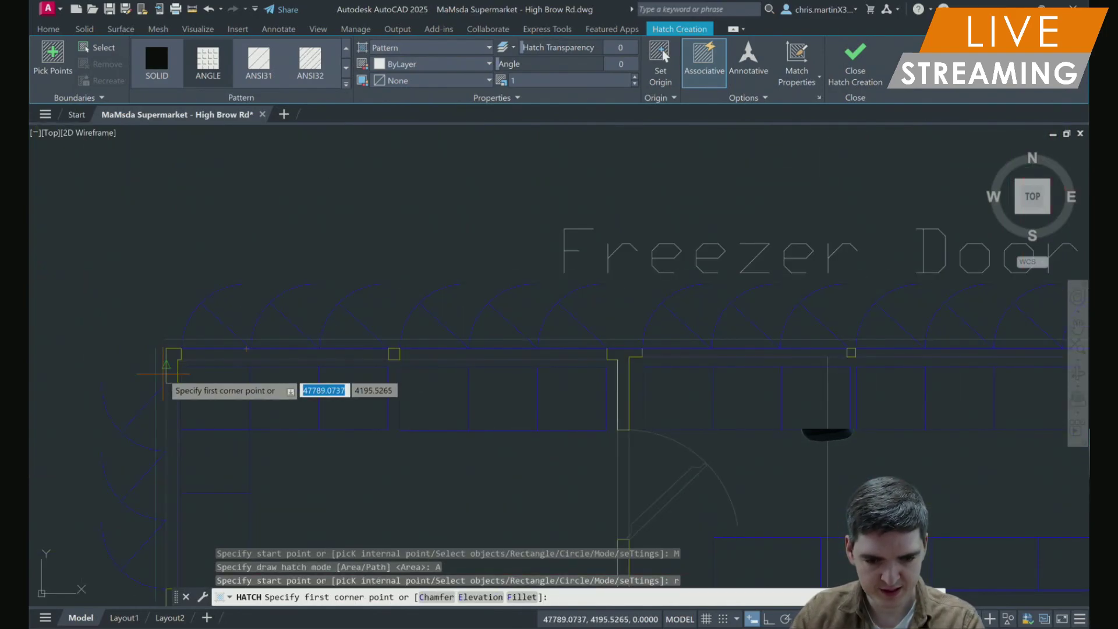
click(181, 257)
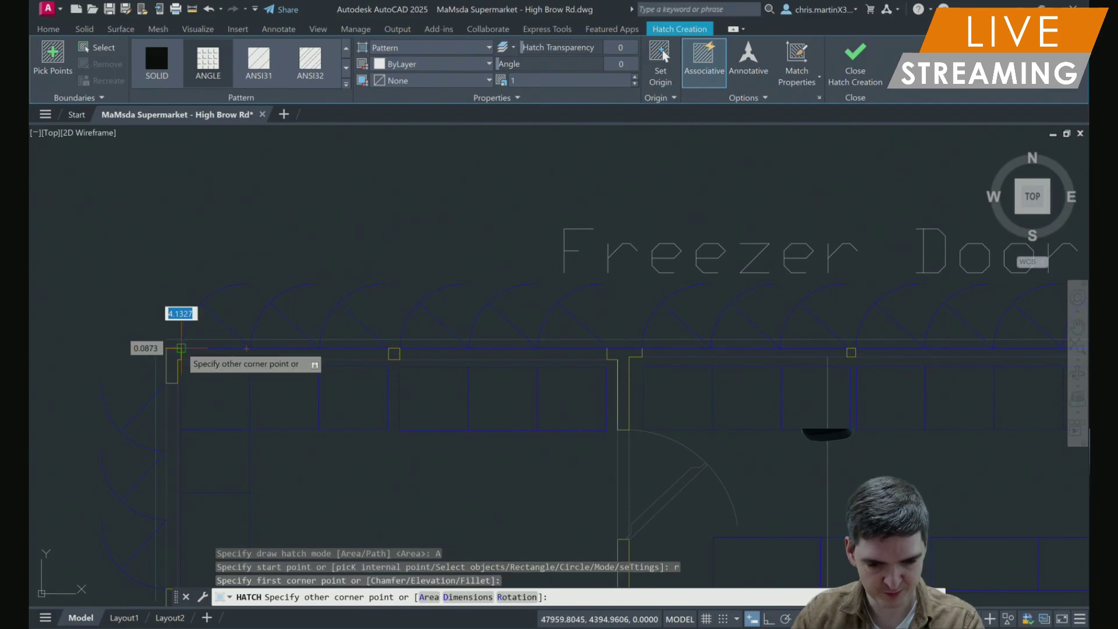
middle_drag(586, 291, 85, 299)
scroll(85, 299, down, 2)
scroll(652, 303, down, 2)
scroll(734, 314, up, 4)
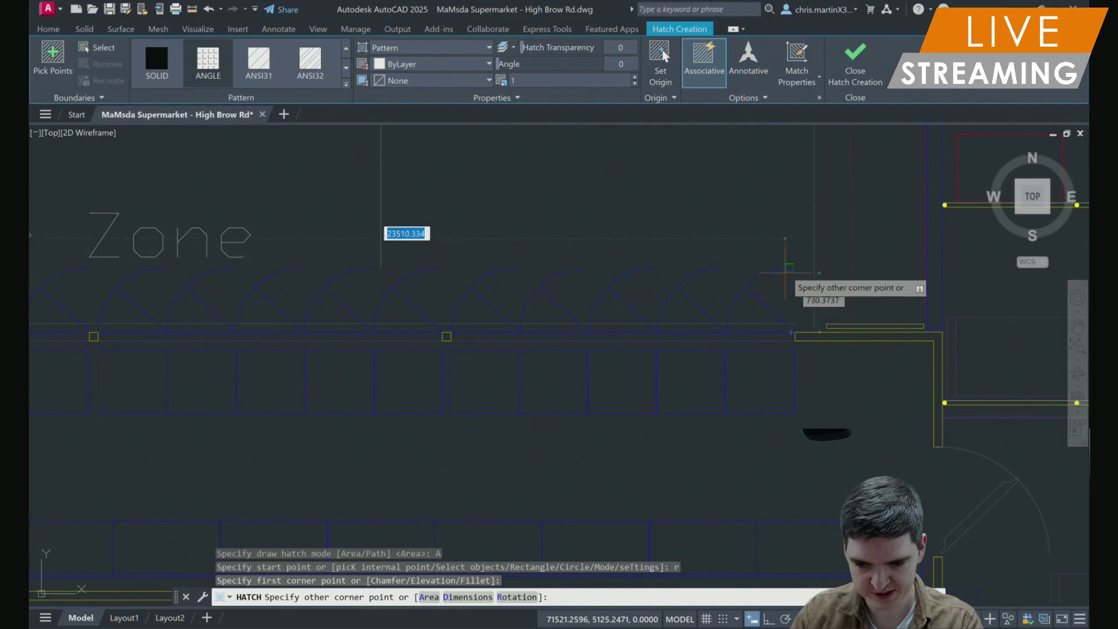
click(790, 334)
scroll(582, 332, down, 4)
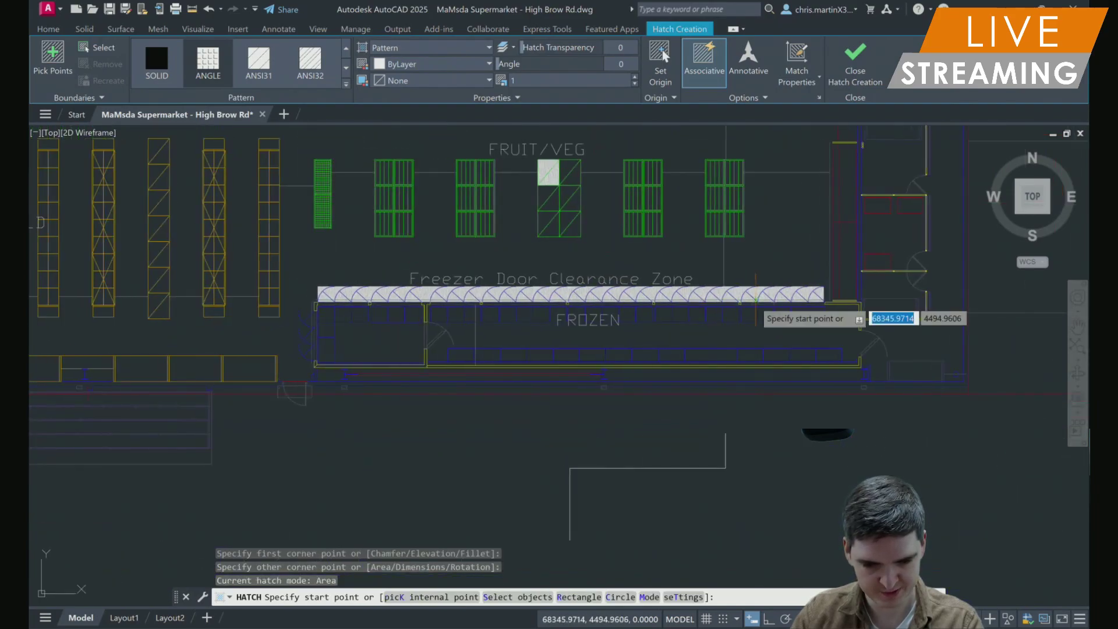
Hatch a second rectangle, about 730 by 2,346 units, over the freezer door swings outside the FROZEN room's left wall
scroll(326, 339, up, 4)
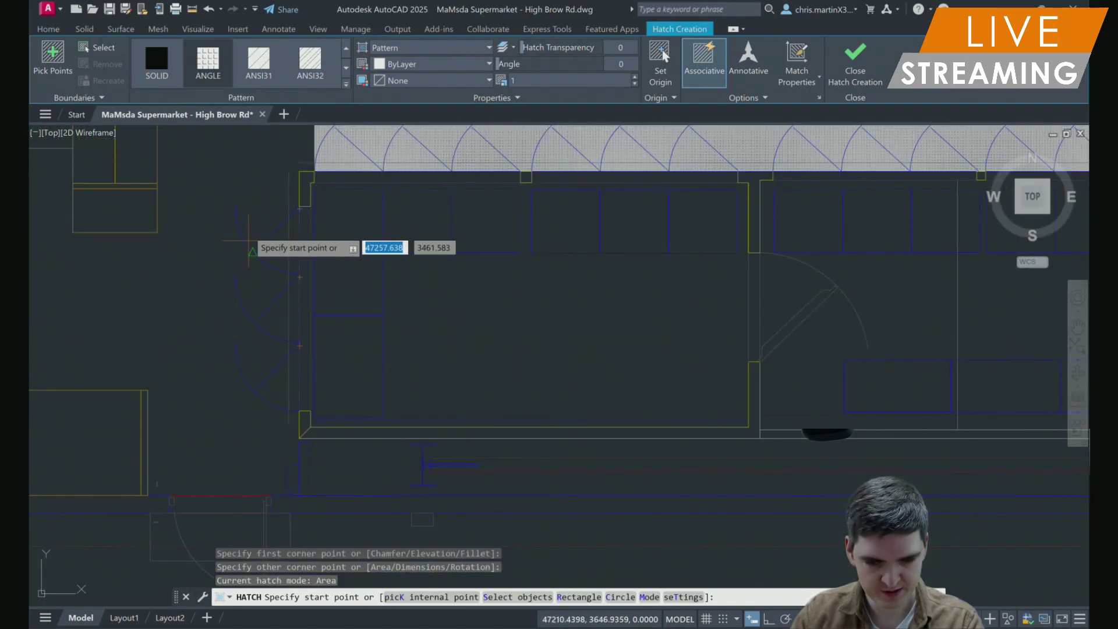
click(236, 206)
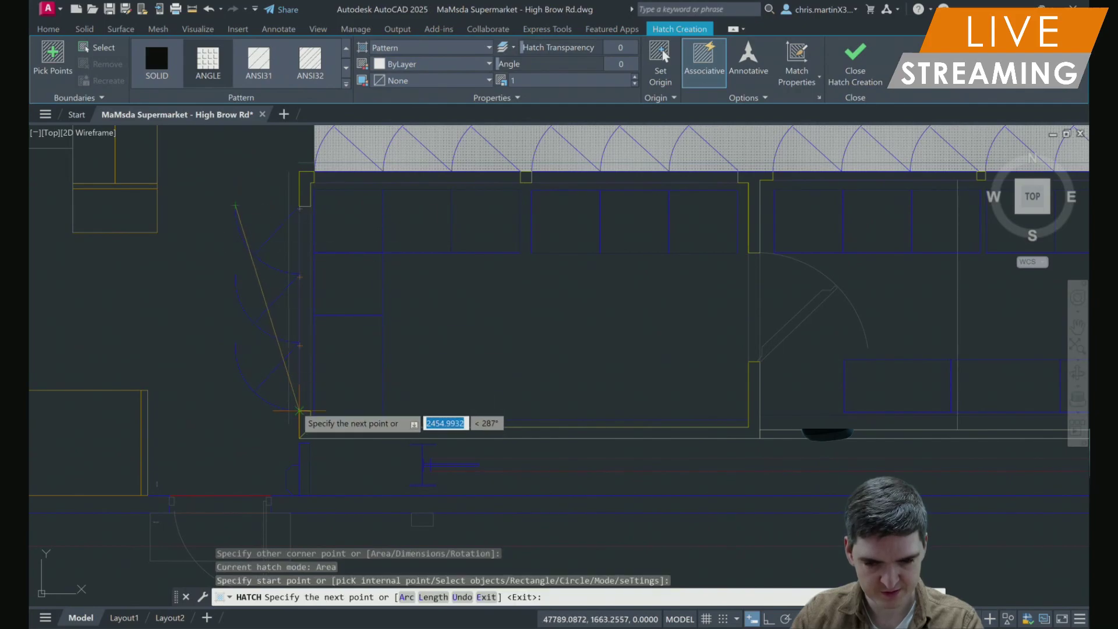
key(Escape)
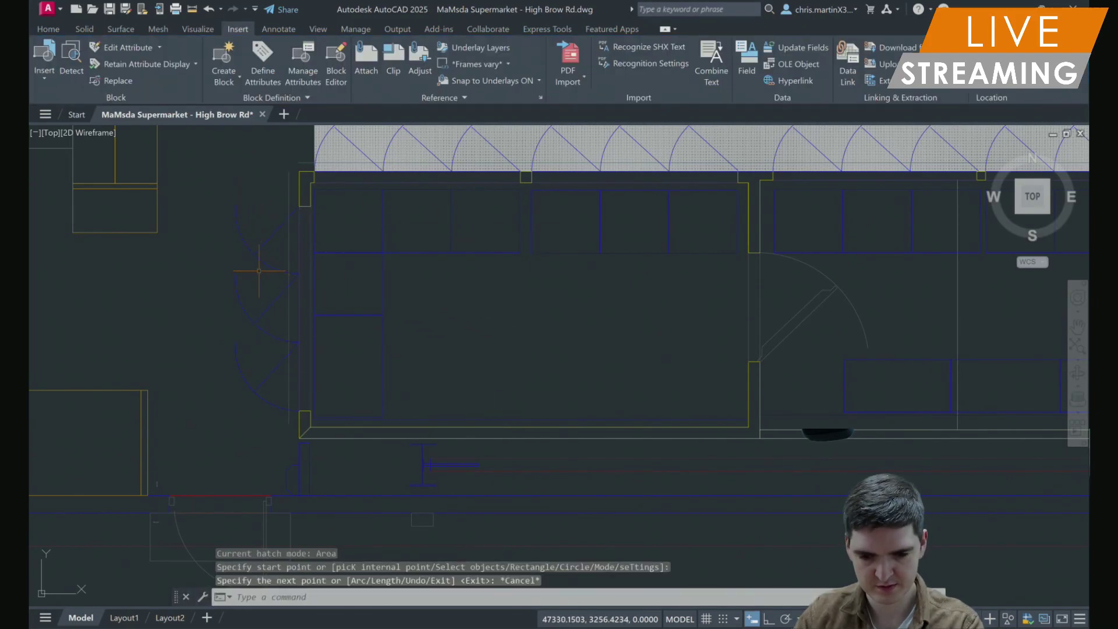
key(Return)
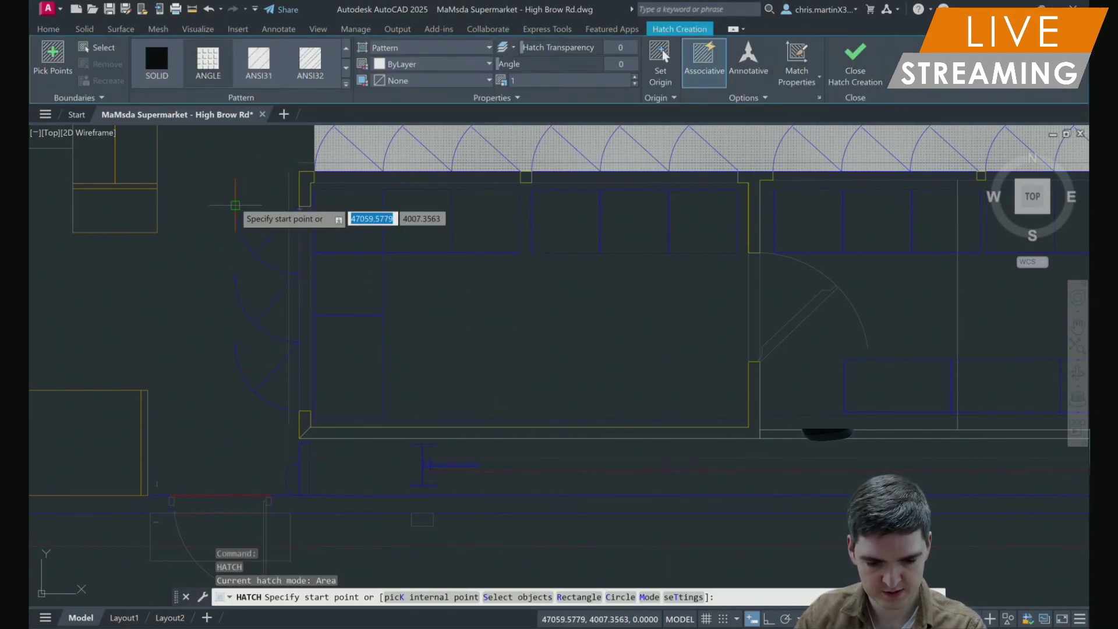
text(r)
key(Return)
click(235, 206)
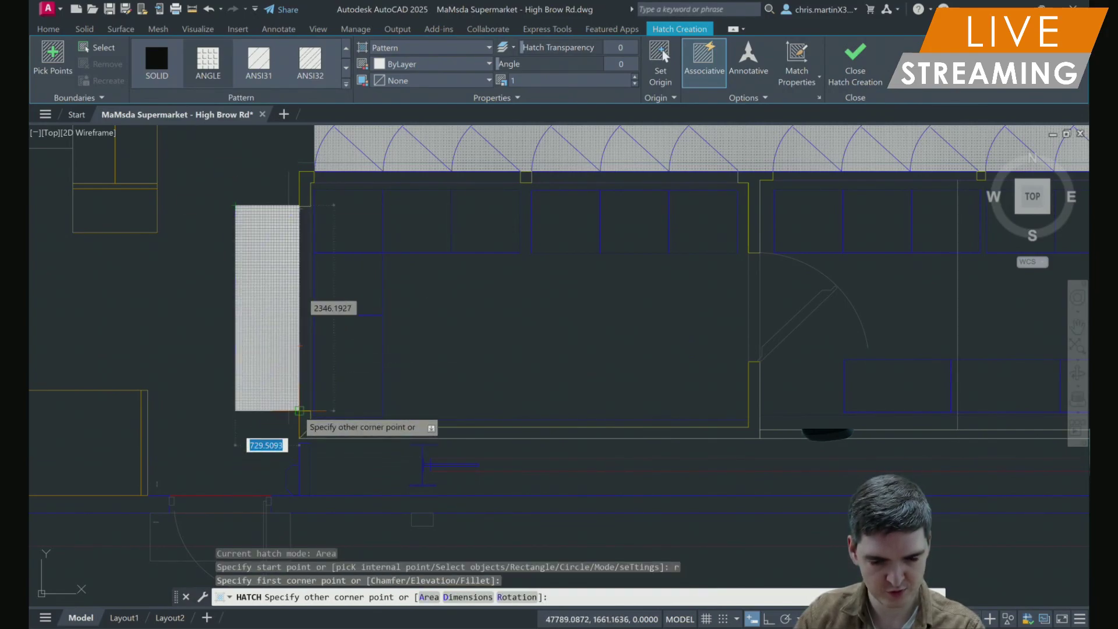
click(299, 411)
scroll(333, 355, down, 4)
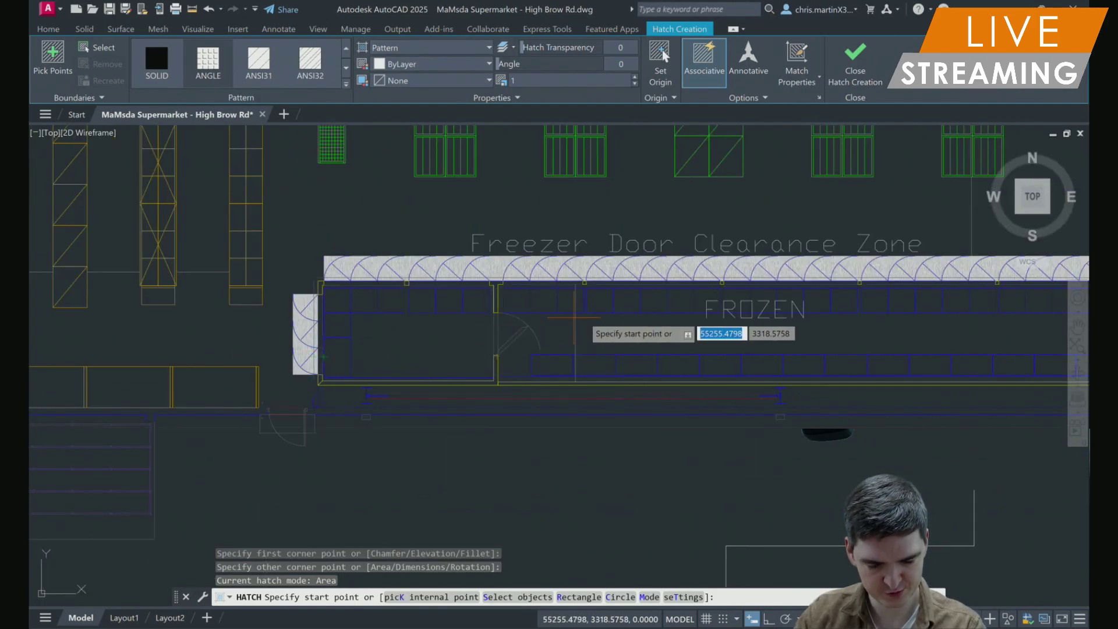
middle_drag(575, 317, 466, 331)
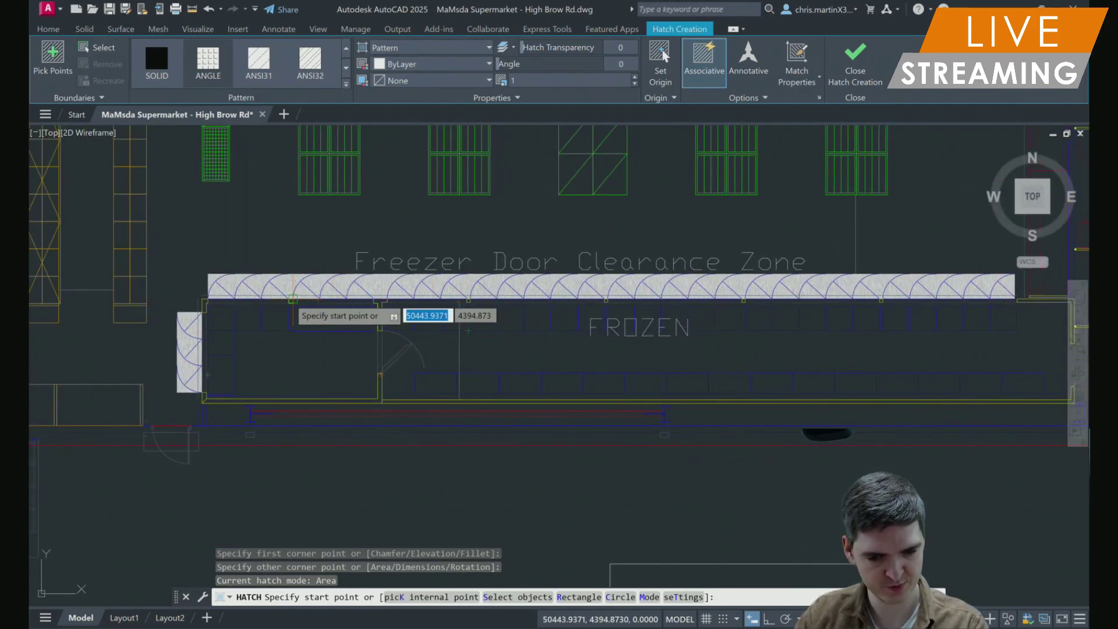
key(Escape)
Set the scale of both freezer door clearance hatches to 100 and change their pattern to ANSI31
click(212, 278)
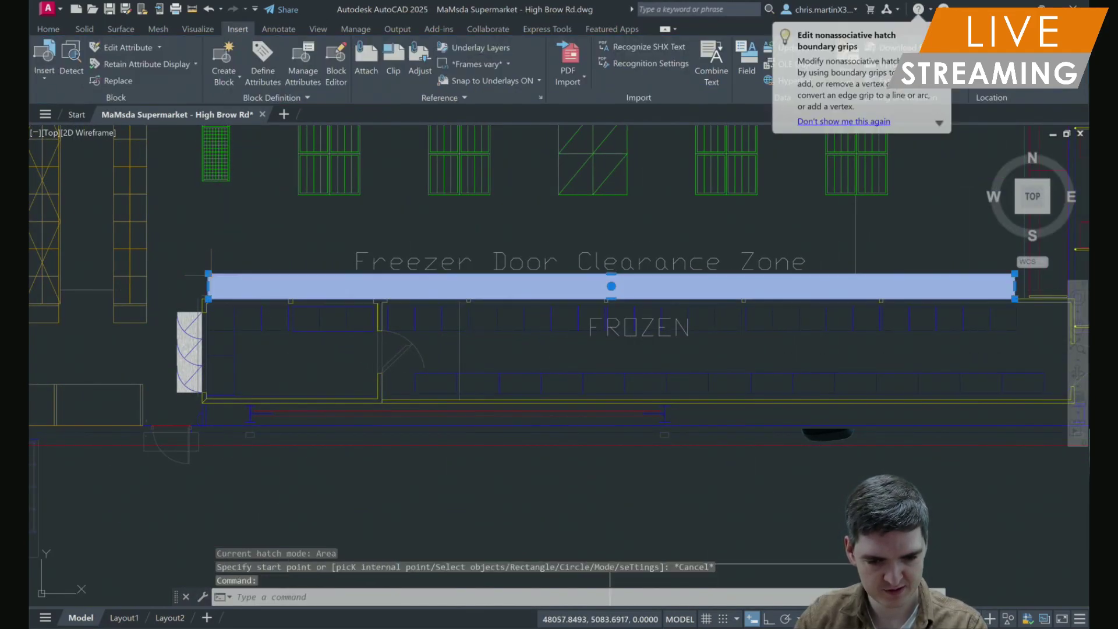
click(190, 352)
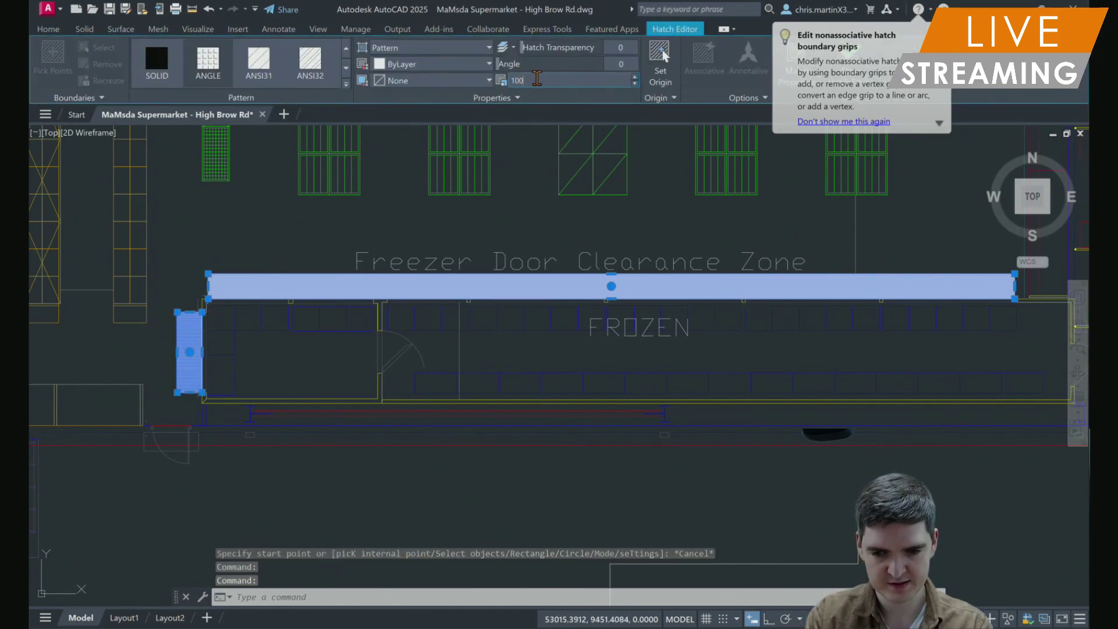
key(Return)
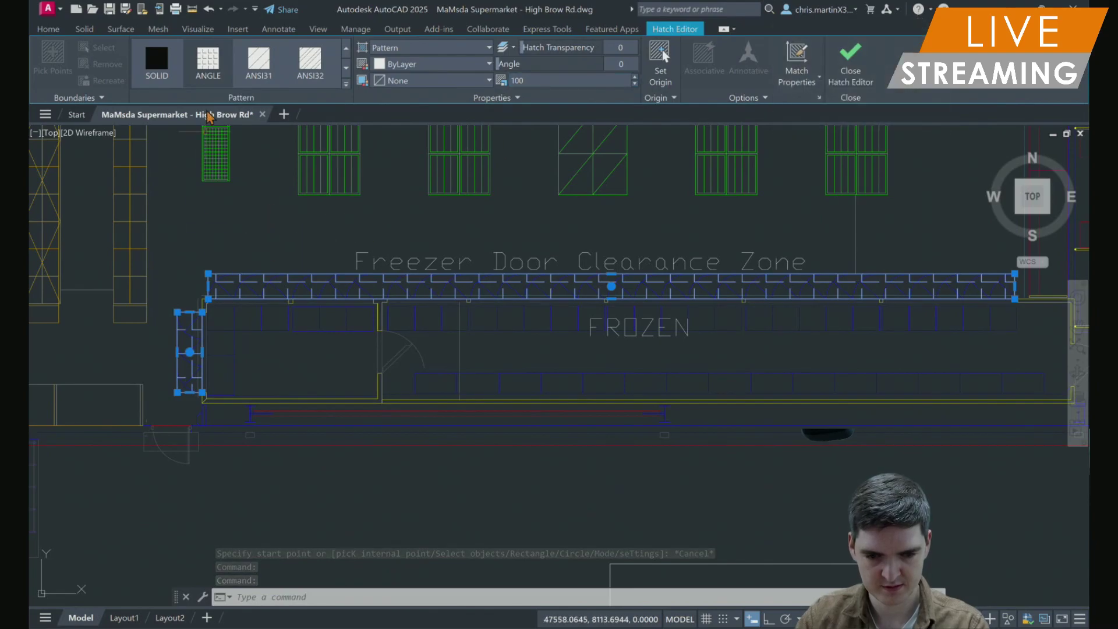
click(259, 61)
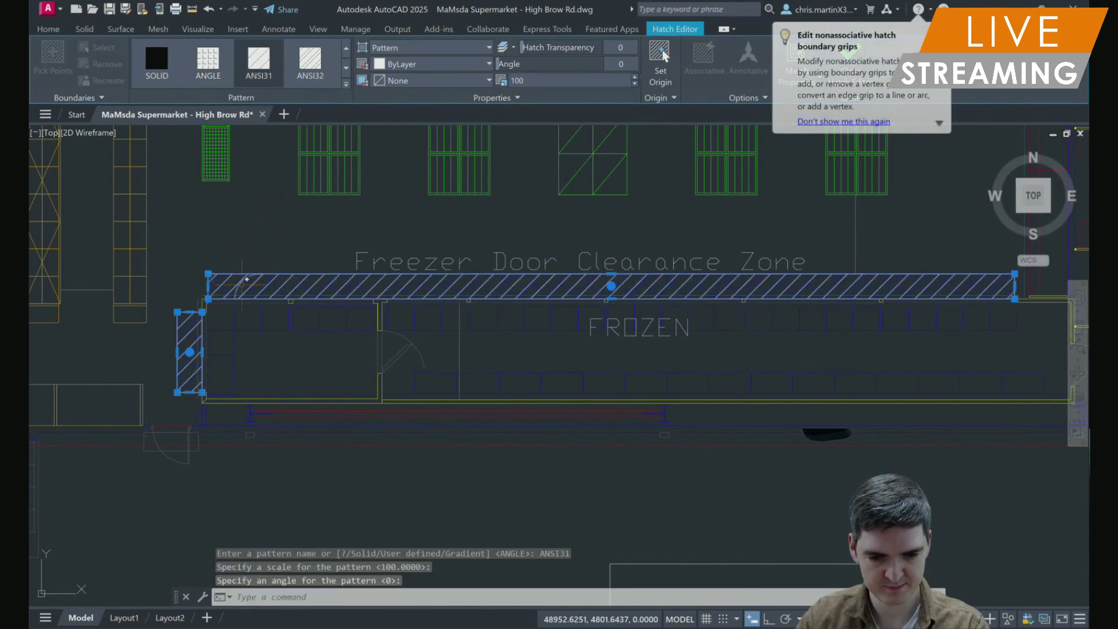
key(Escape)
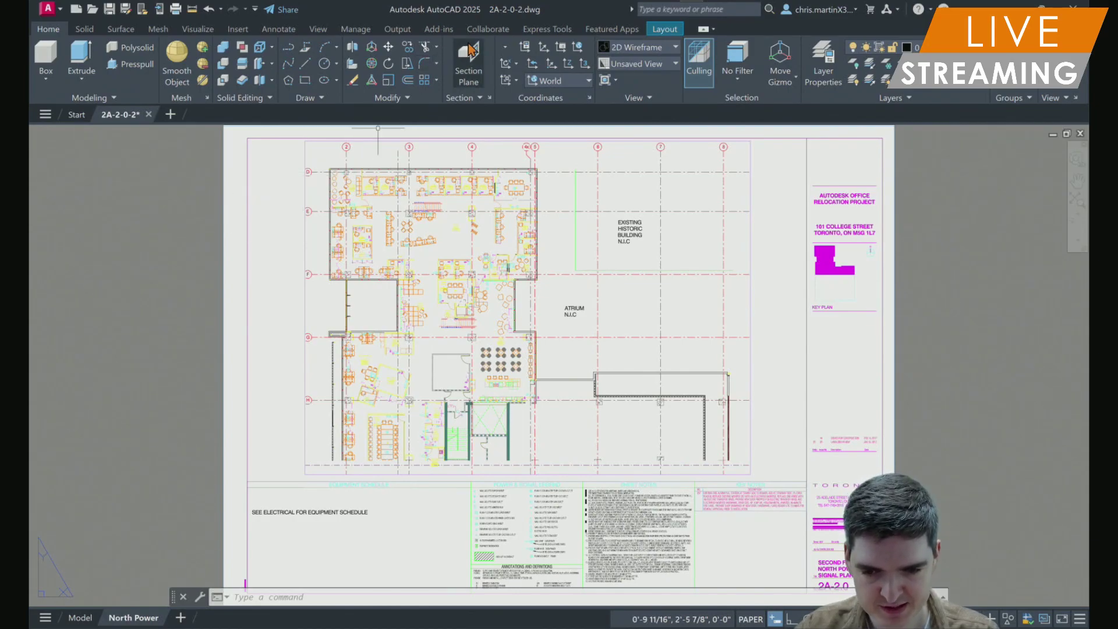
Import the markup file 2A-2-0-2-MARKUPS as a trace over the North Power layout and accept its placement
click(488, 32)
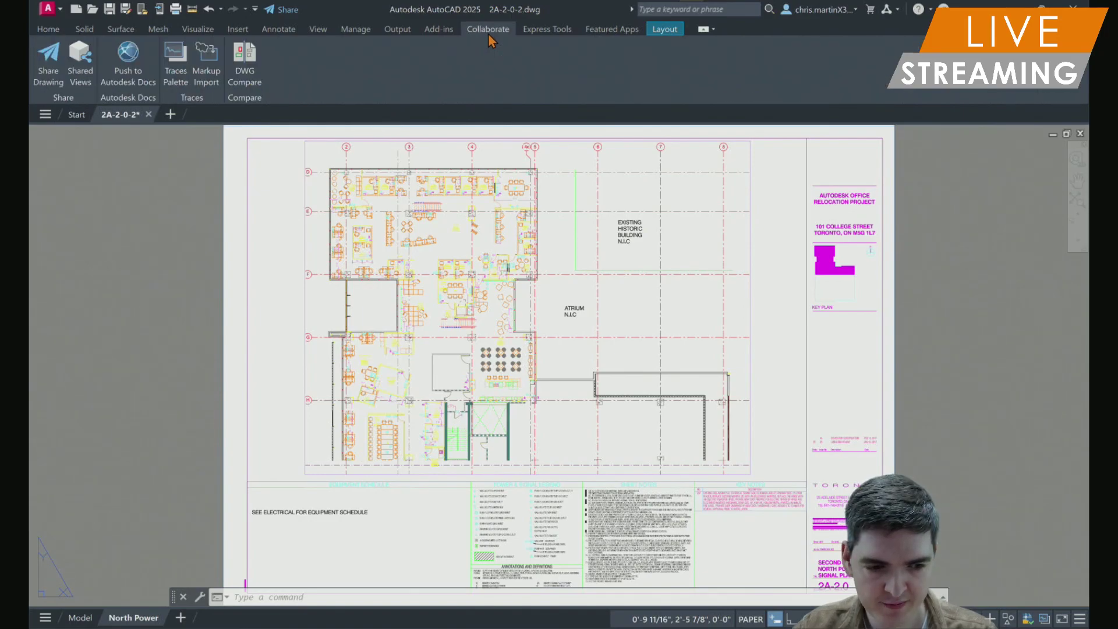
click(205, 87)
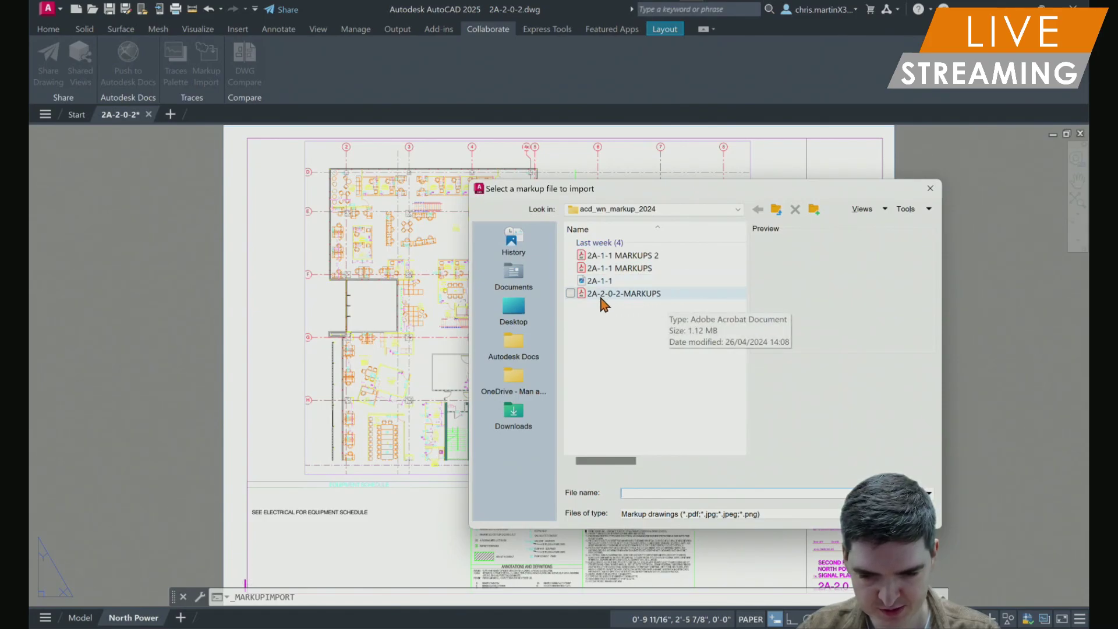
click(650, 296)
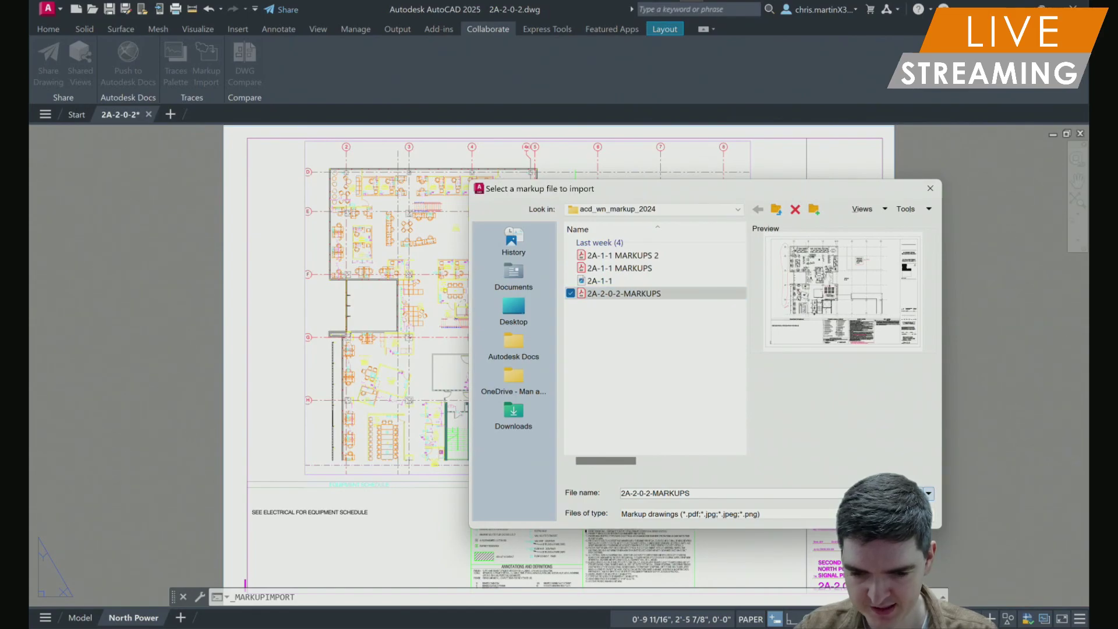
key(Return)
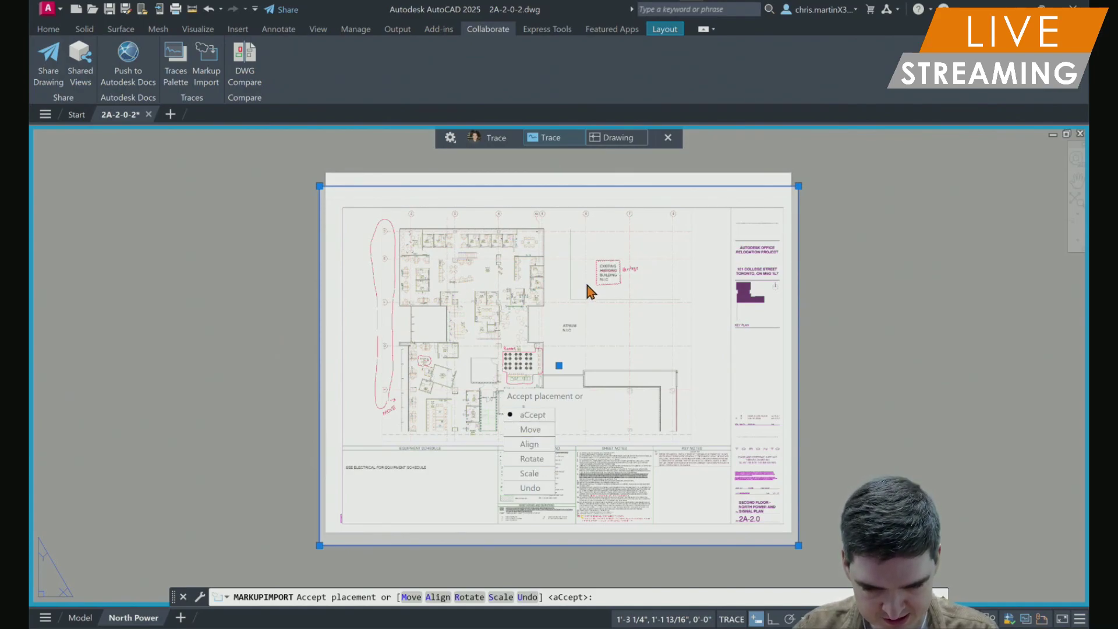
scroll(586, 279, up, 2)
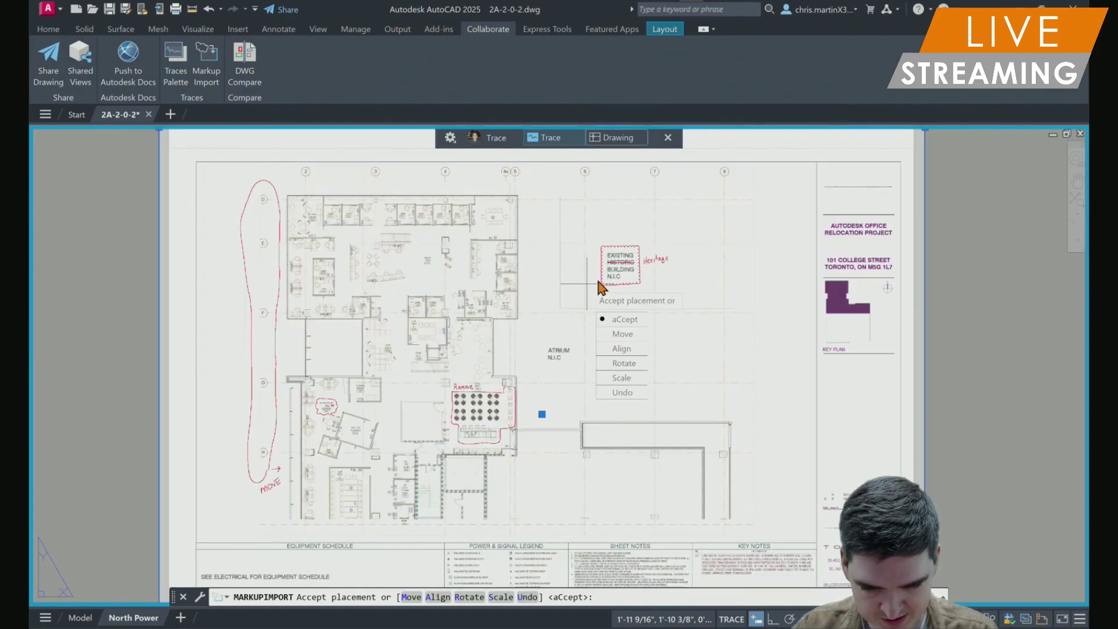
click(619, 320)
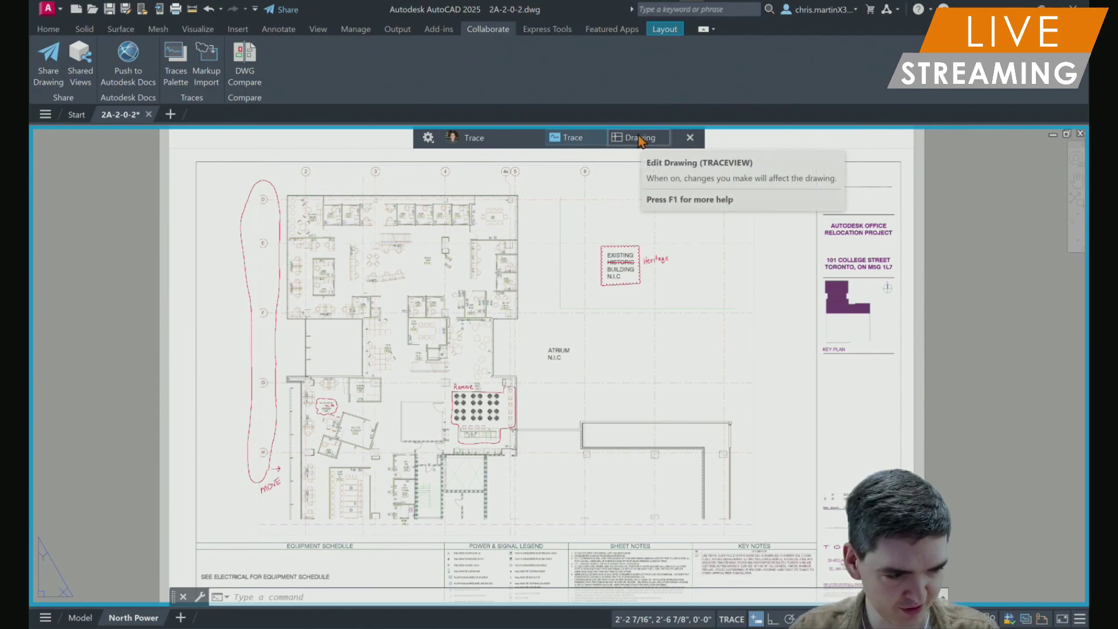
Review the transparency settings for the trace overlay, trace geometry, drawing background and faded markup
click(428, 139)
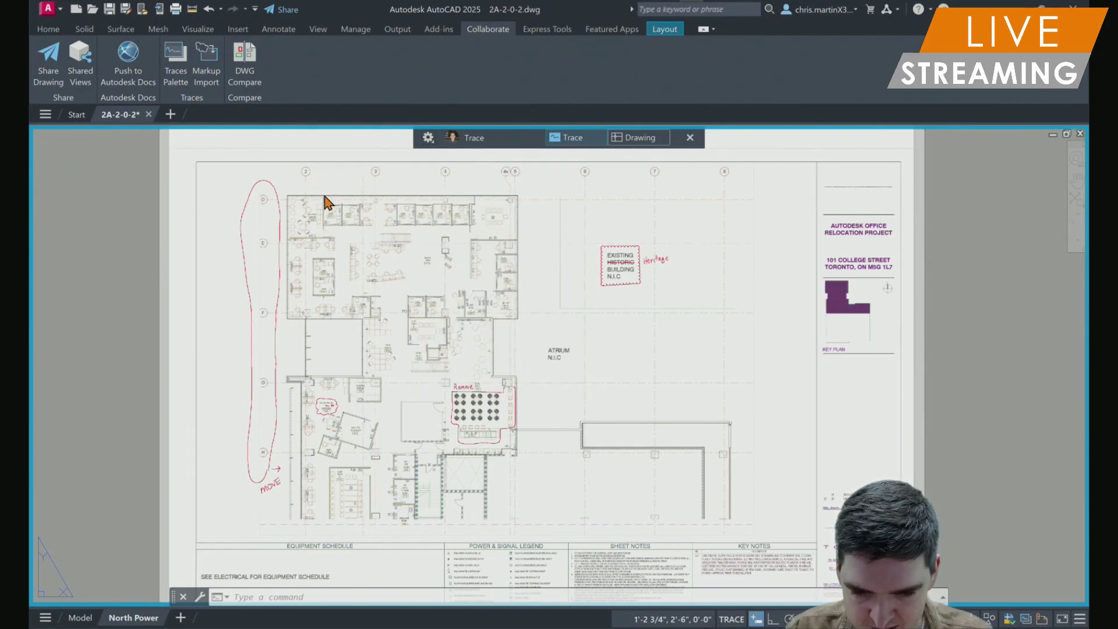
mouse_move(428, 138)
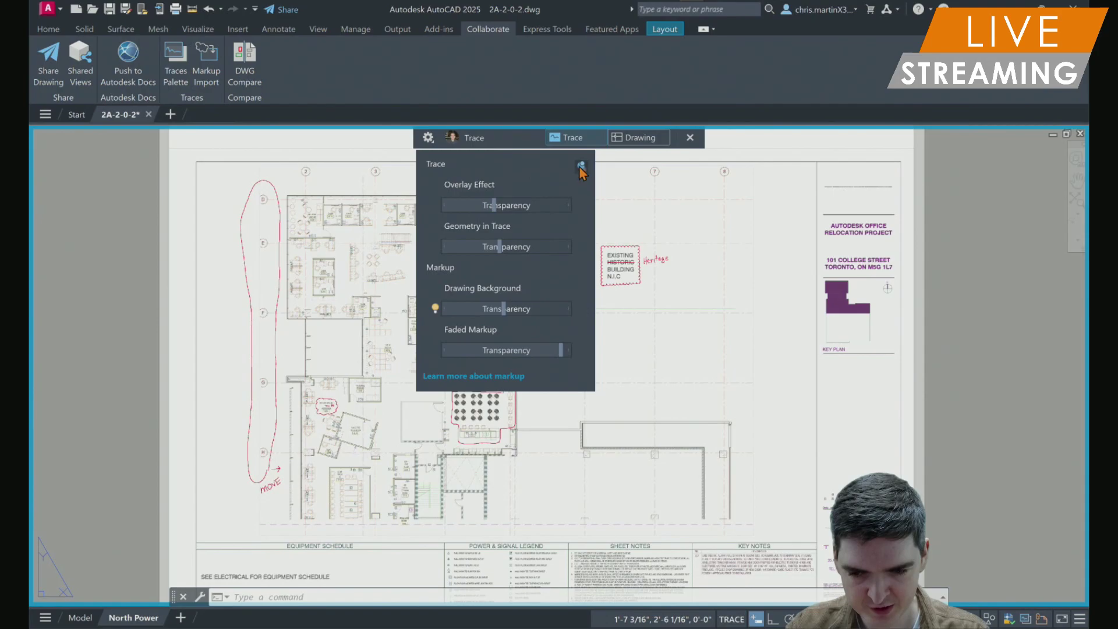
mouse_move(581, 166)
mouse_down()
mouse_move(729, 15)
mouse_move(1013, 31)
mouse_move(966, 149)
mouse_move(1088, 282)
mouse_move(138, 281)
mouse_move(37, 312)
mouse_move(150, 4)
mouse_move(228, 3)
mouse_move(70, 9)
mouse_move(112, 46)
mouse_move(120, 215)
mouse_move(104, 207)
mouse_up()
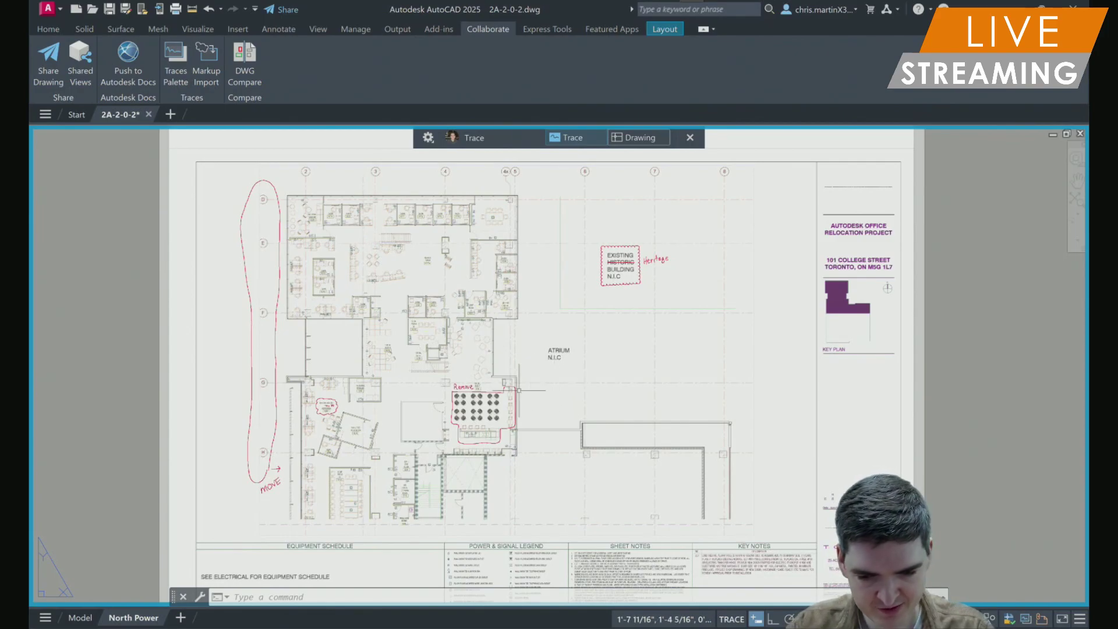
Switch from editing the trace to editing the drawing beneath the imported markup
scroll(478, 390, up, 6)
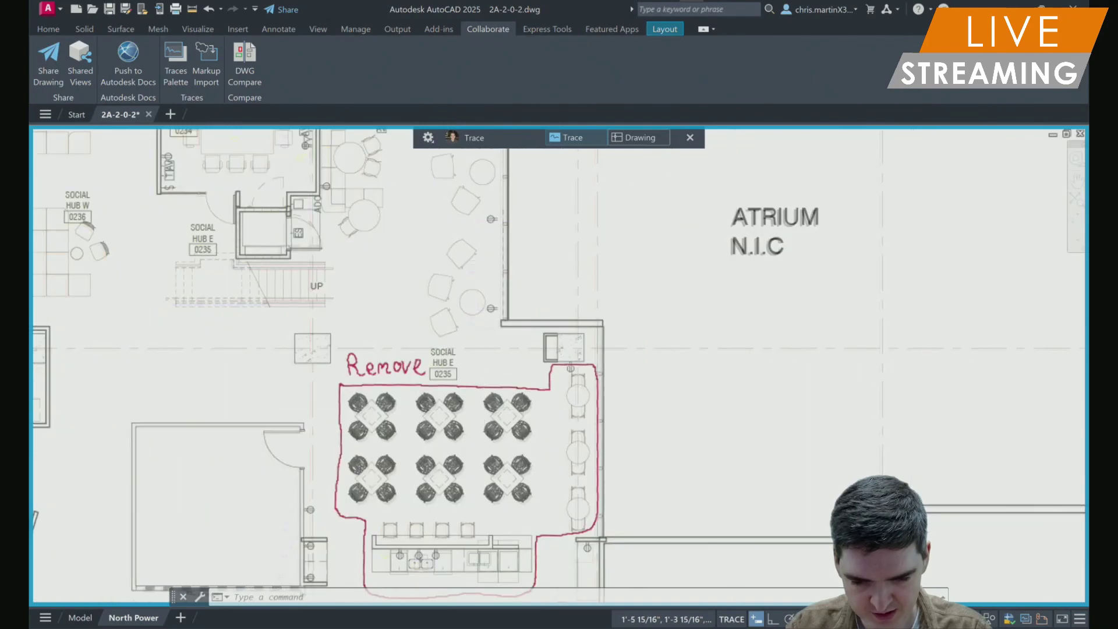
scroll(550, 291, up, 1)
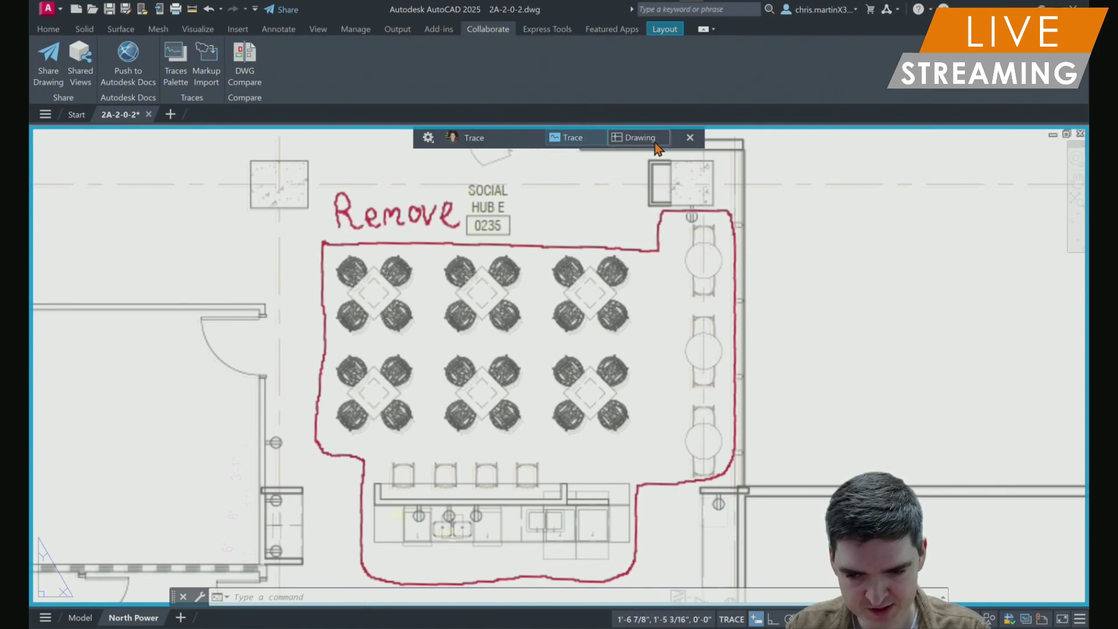
click(634, 139)
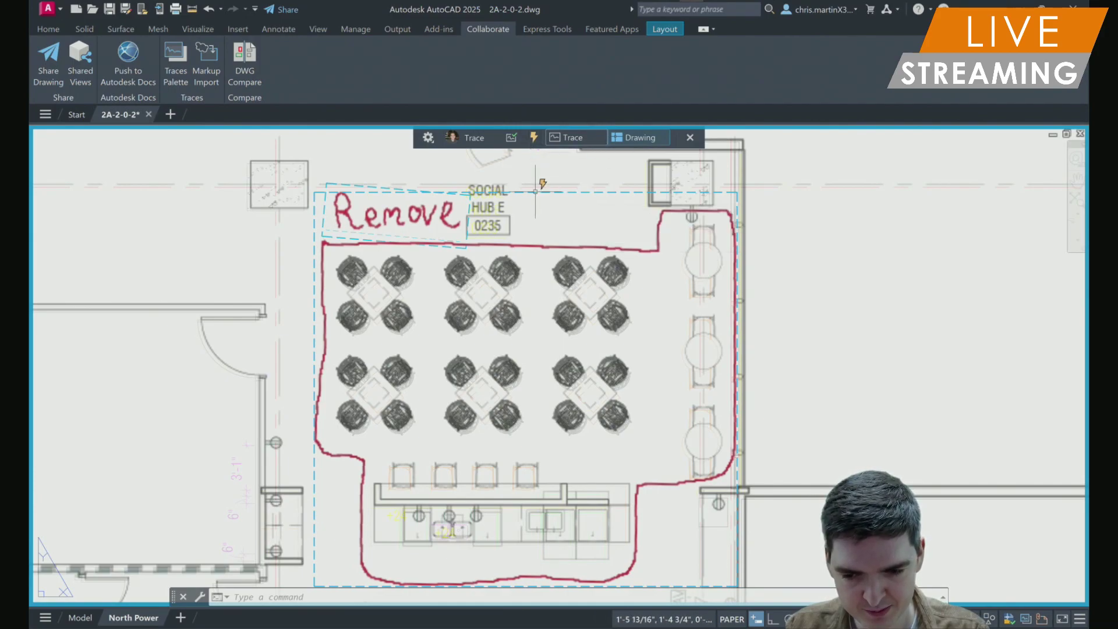
Use Markup Assist to insert the red outline around the Social Hub E tables and kitchen as a polygonal revcloud
scroll(535, 191, down, 8)
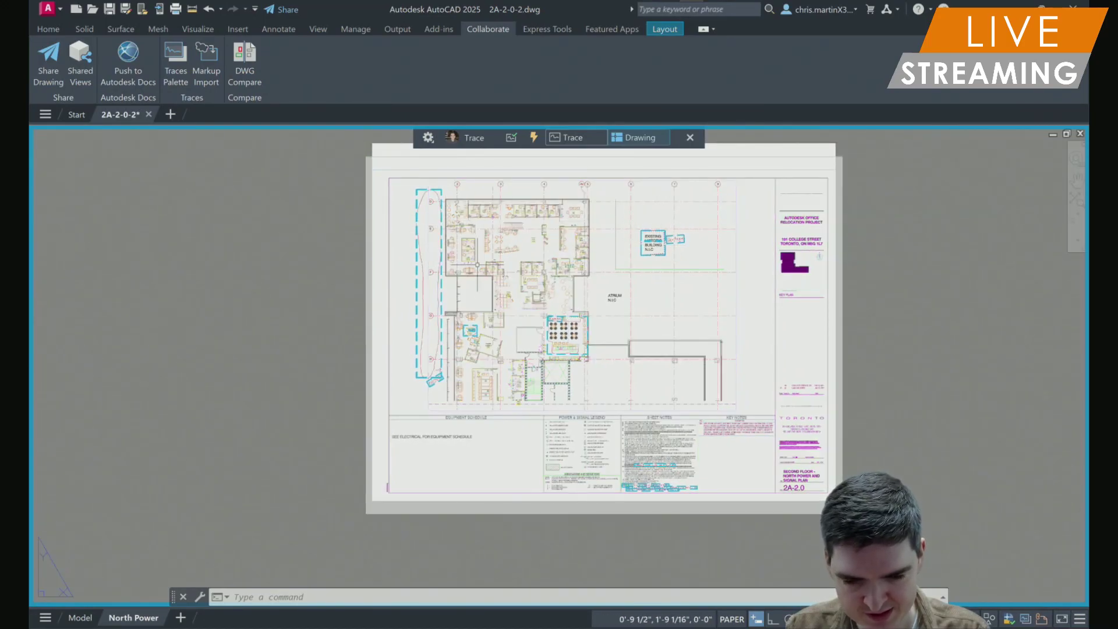
scroll(571, 324, up, 2)
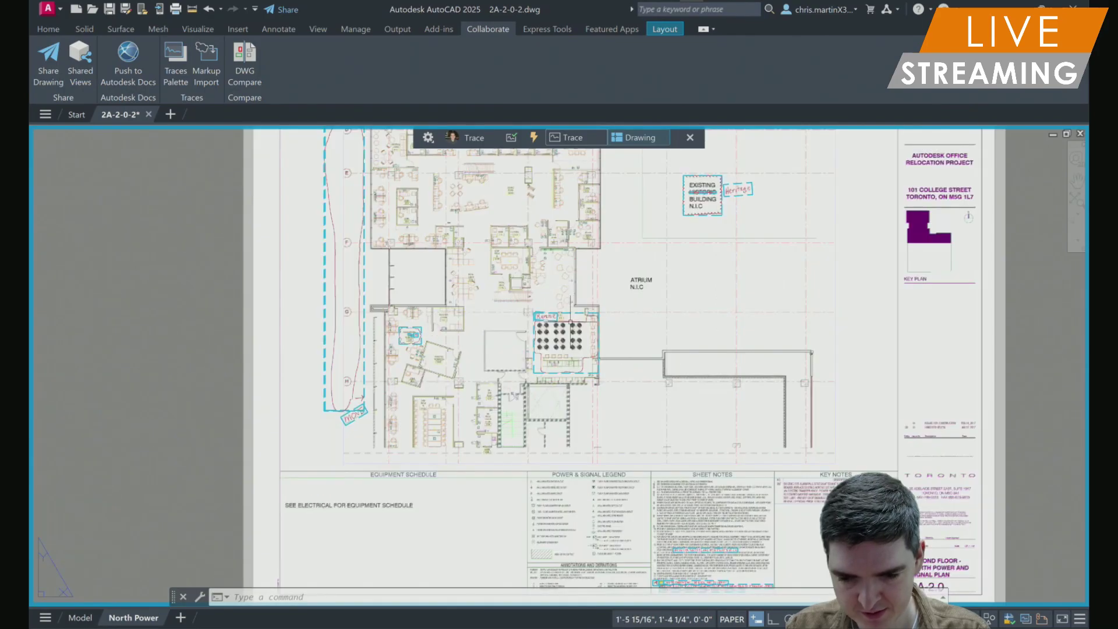
scroll(568, 321, up, 8)
scroll(536, 254, down, 3)
middle_drag(536, 254, 542, 236)
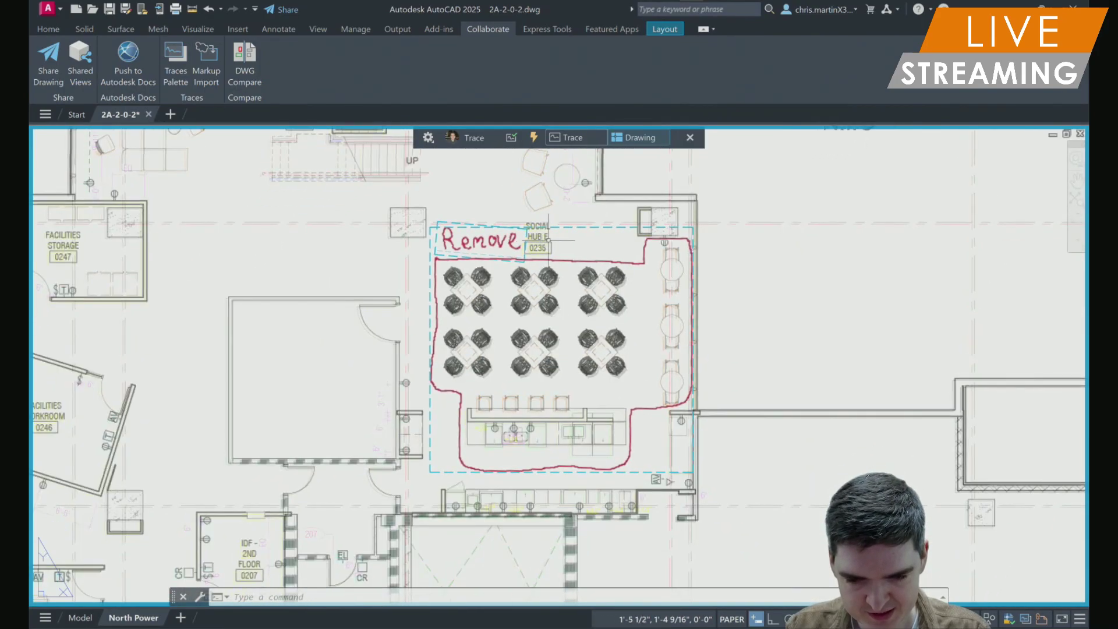
click(600, 232)
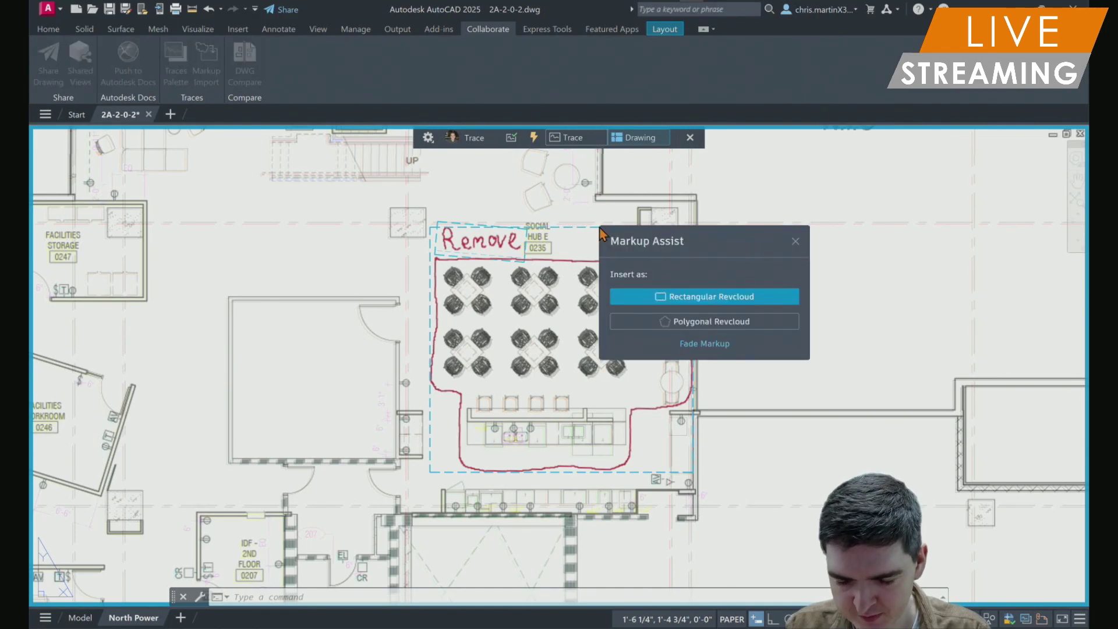
click(751, 323)
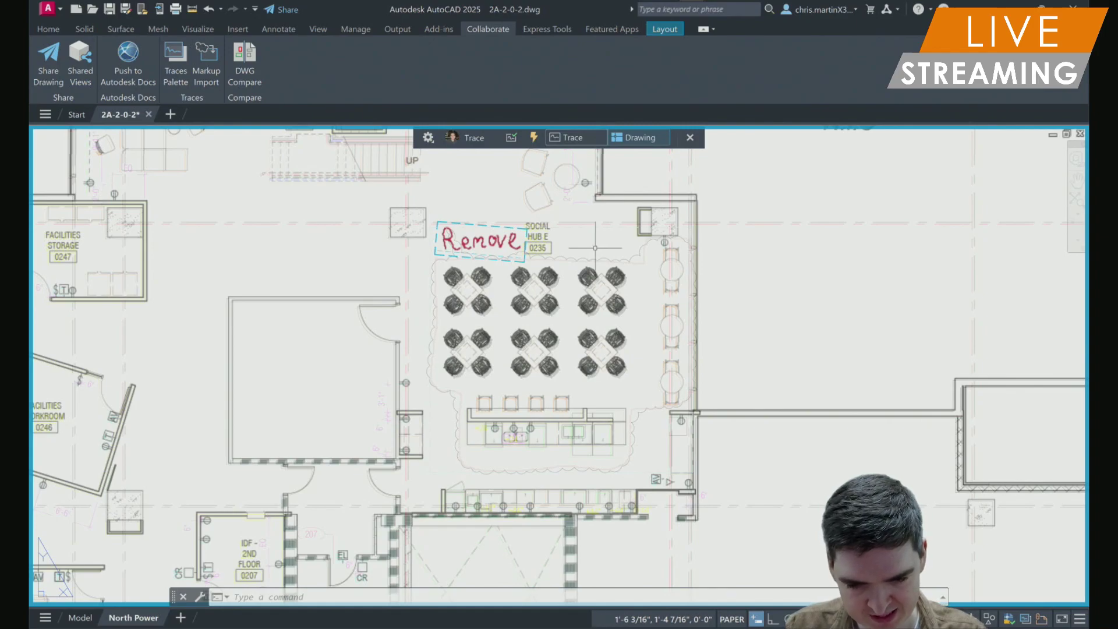
mouse_move(534, 235)
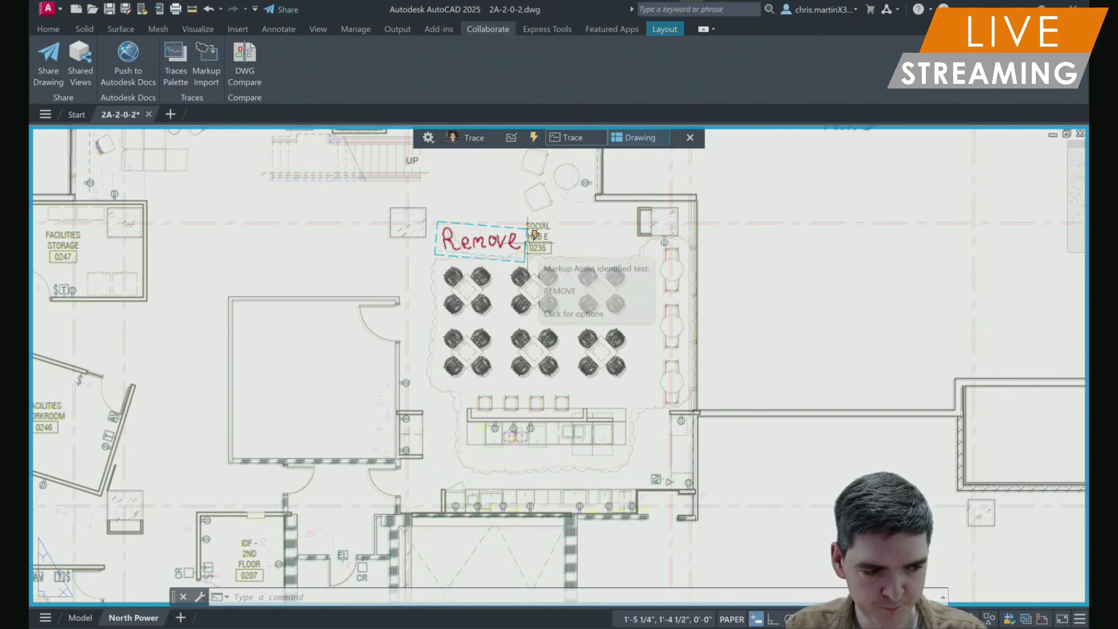
Activate the sheet notes viewport for model-space editing around the red markups of note 19
scroll(540, 378, down, 6)
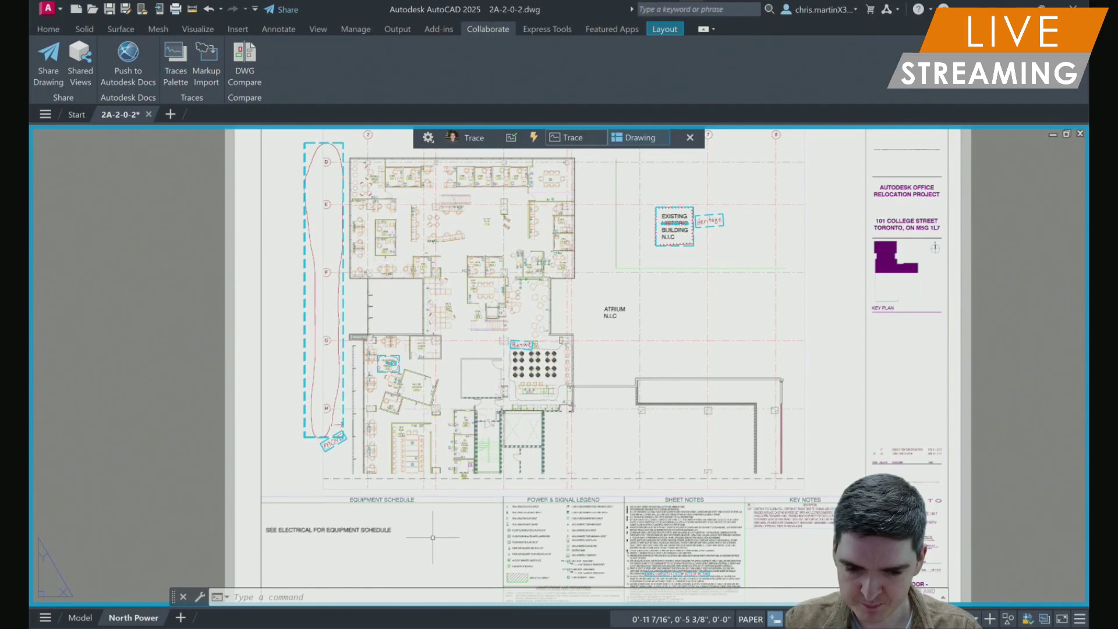
scroll(482, 549, up, 2)
middle_drag(482, 549, 429, 419)
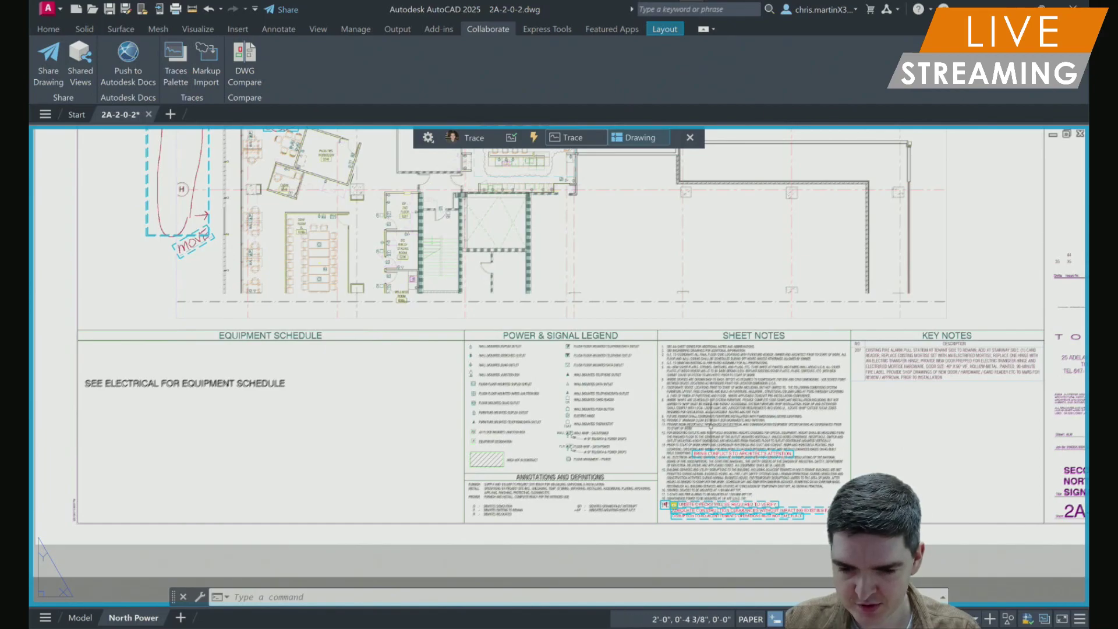
double_click(897, 432)
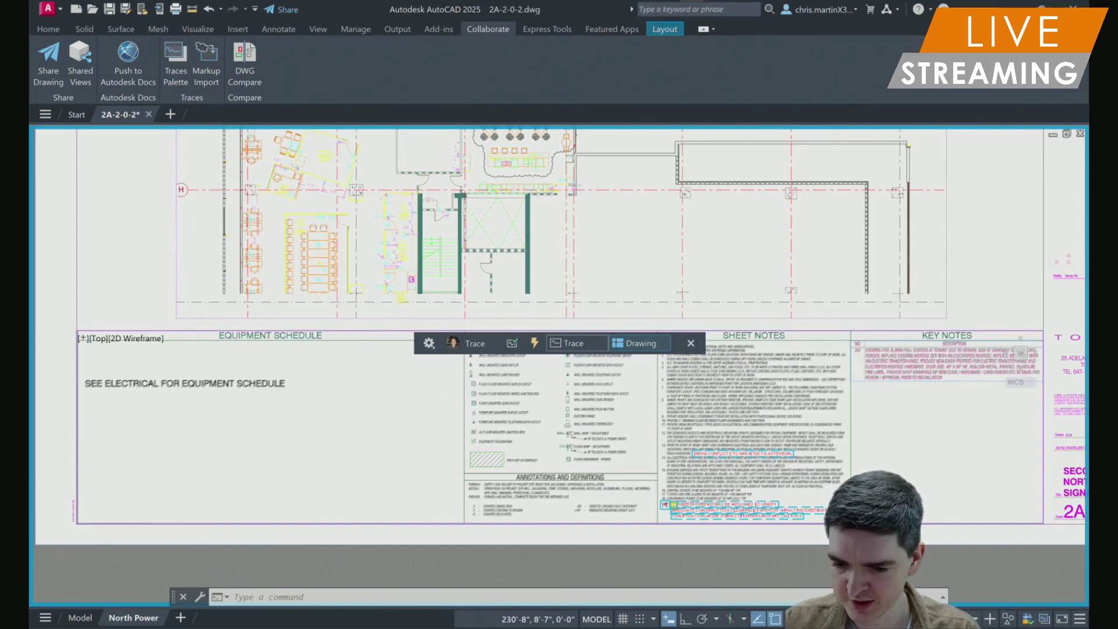
scroll(771, 509, up, 4)
middle_drag(711, 476, 664, 484)
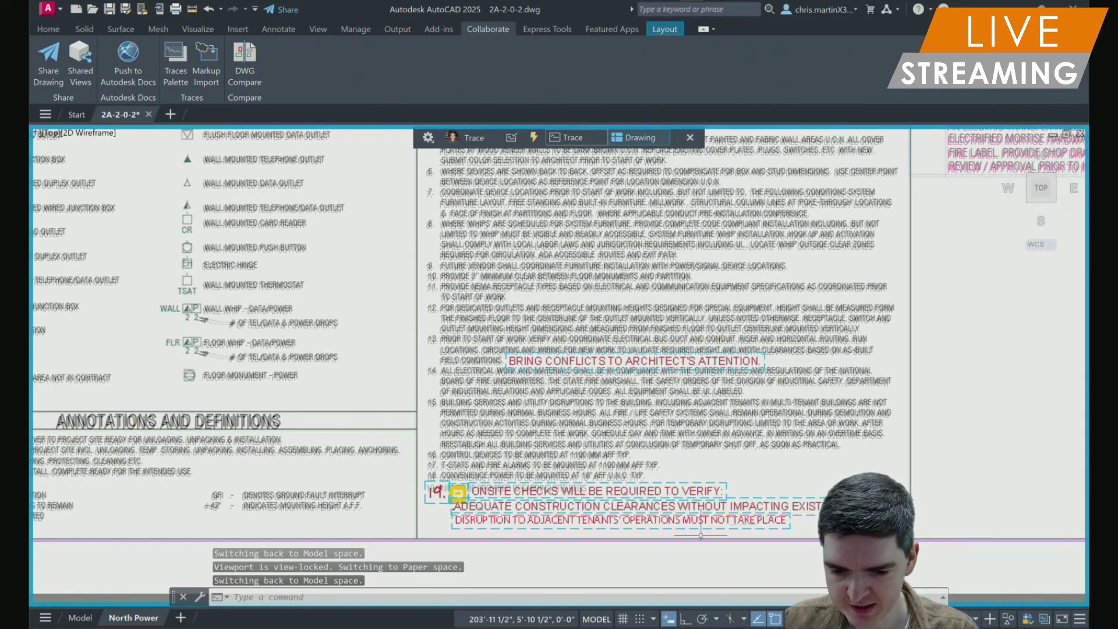
middle_drag(687, 533, 685, 535)
scroll(686, 535, up, 2)
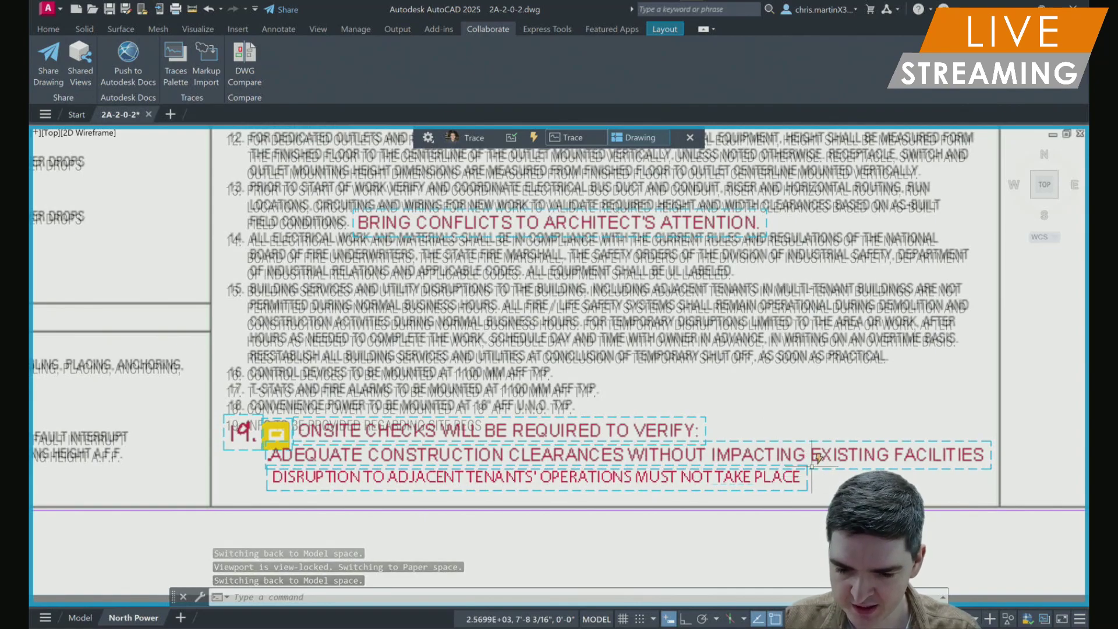
In Markup Assist, add the ADEQUATE CONSTRUCTION CLEARANCES and DISRUPTION markups to the ONSITE CHECKS text of note 19
mouse_move(820, 440)
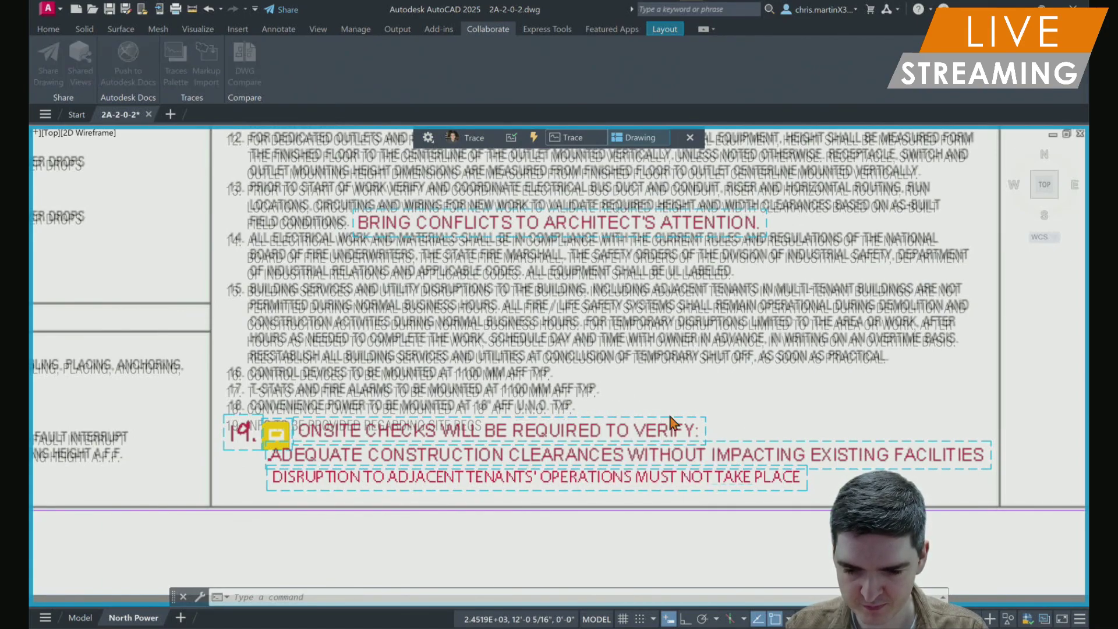
click(673, 422)
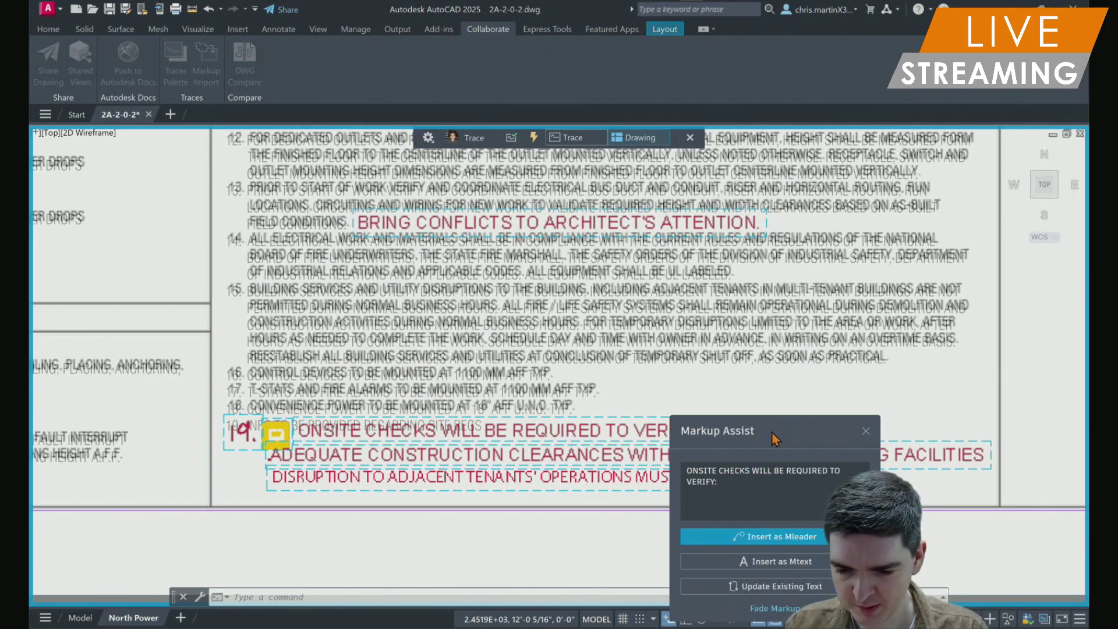
drag(791, 424, 846, 339)
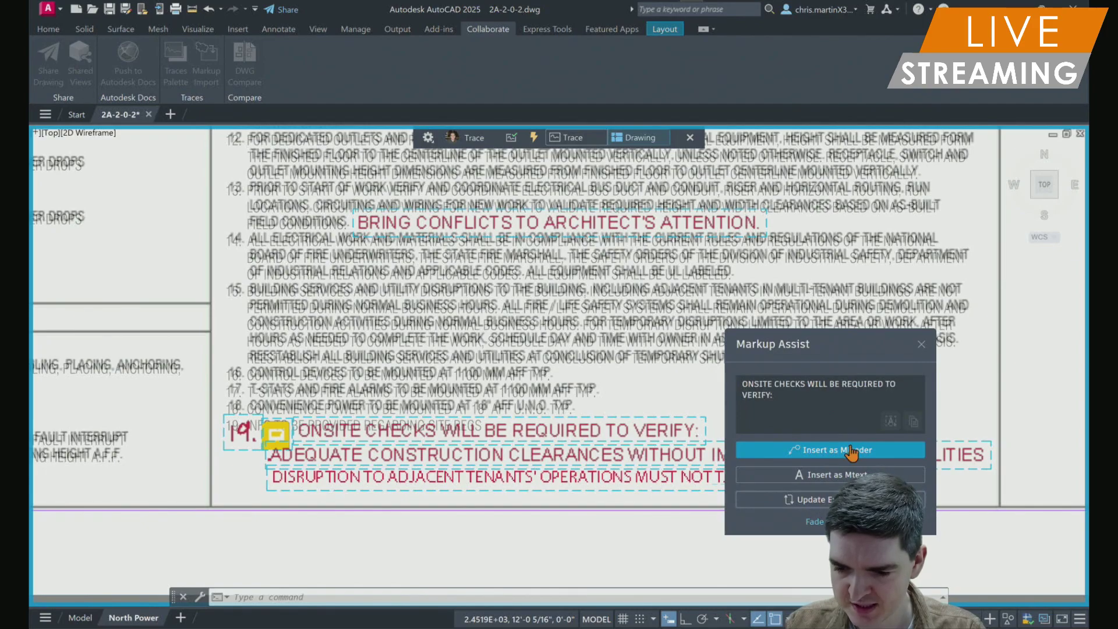
click(890, 421)
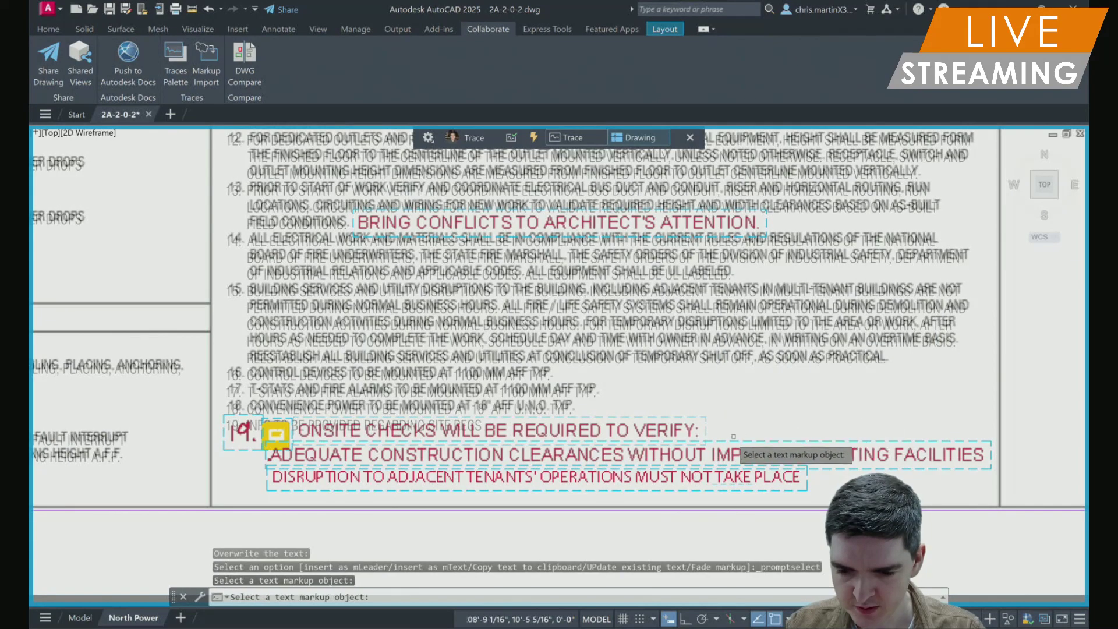
click(786, 476)
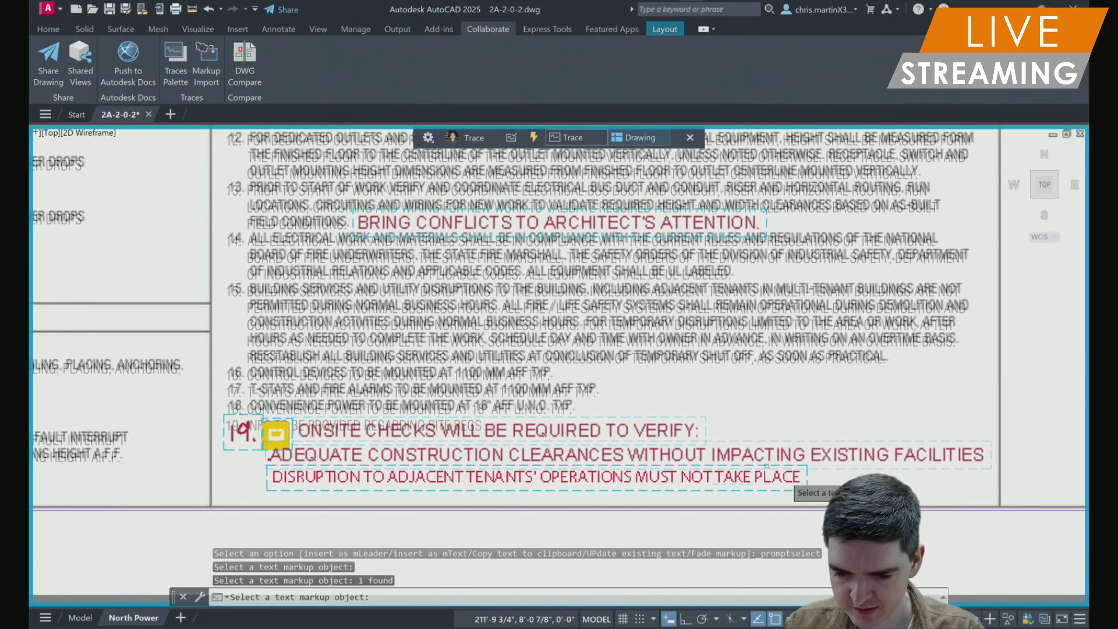
click(808, 484)
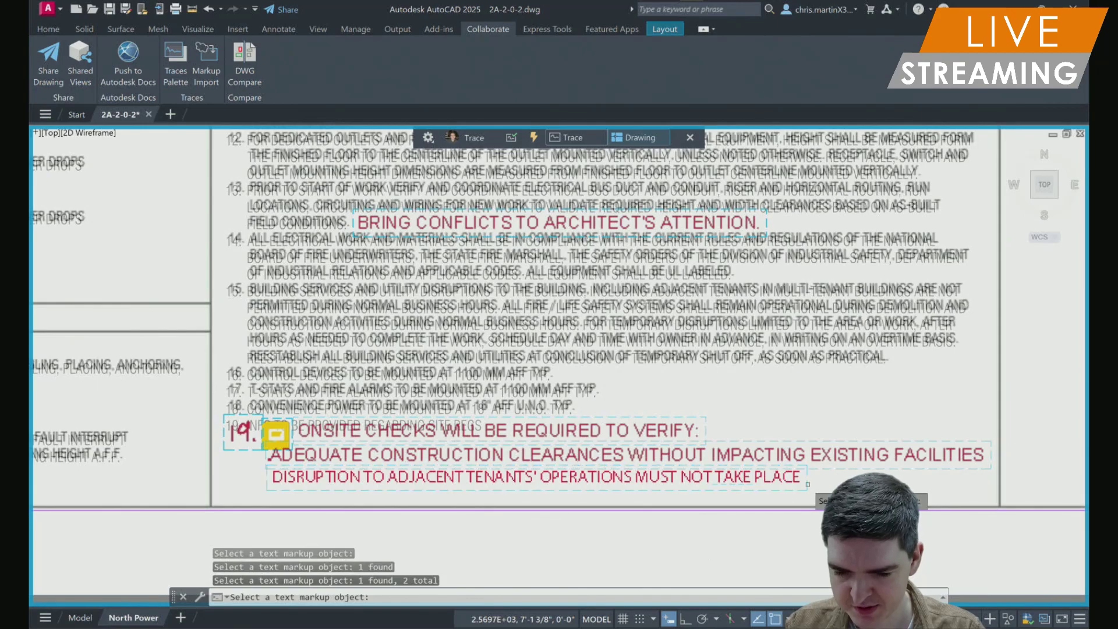
key(Return)
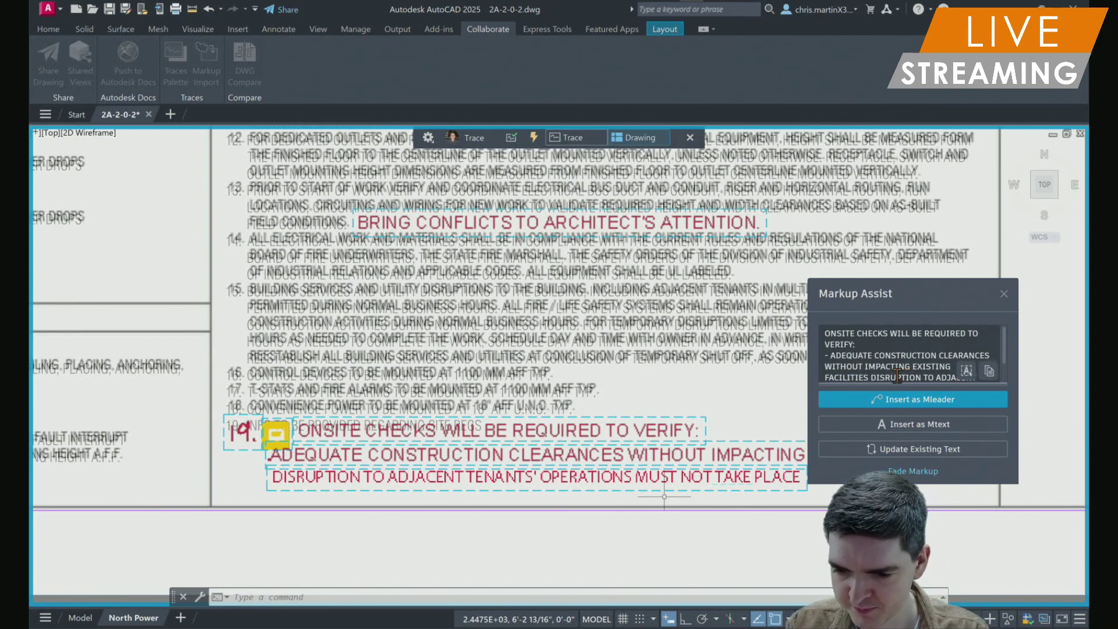
Start the DISRUPTION TO ADJACENT TENANTS' clause on a new line with a leading dash in the combined markup text
scroll(896, 373, down, 1)
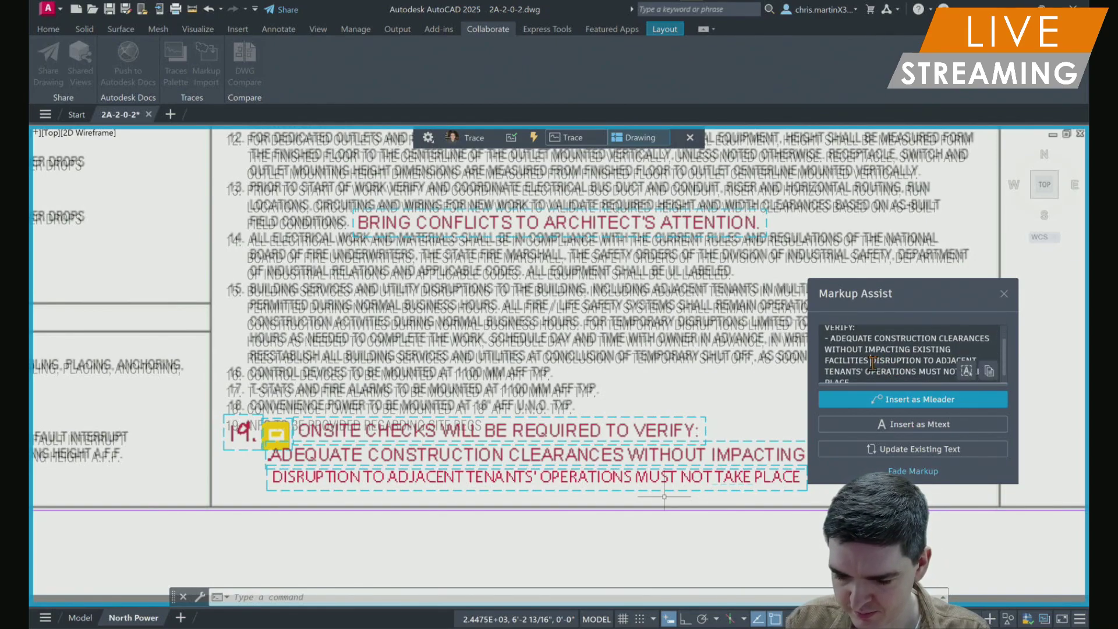
click(872, 364)
key(Return)
text(-)
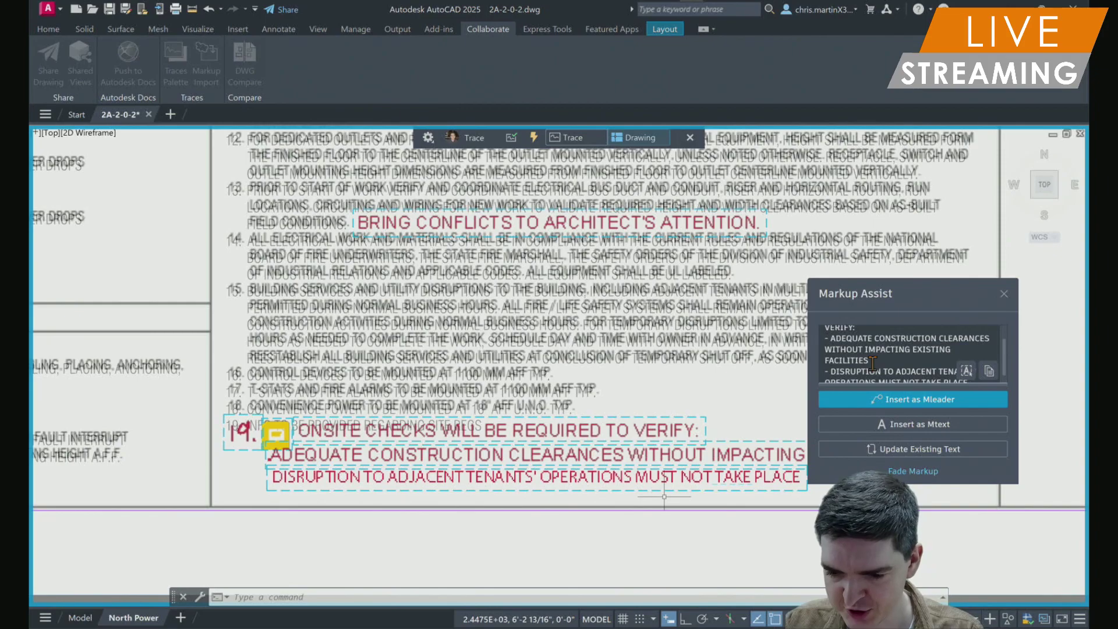
scroll(876, 367, up, 1)
scroll(882, 370, down, 2)
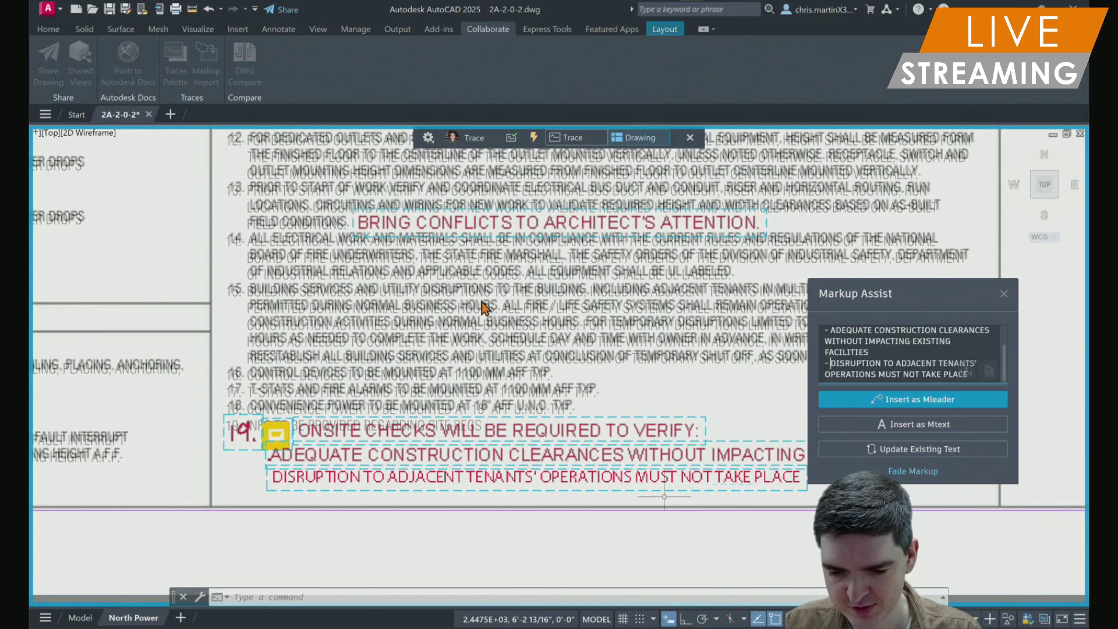
Update the existing note 19 text with the combined Markup Assist text, choosing Replace for its current wording
click(885, 457)
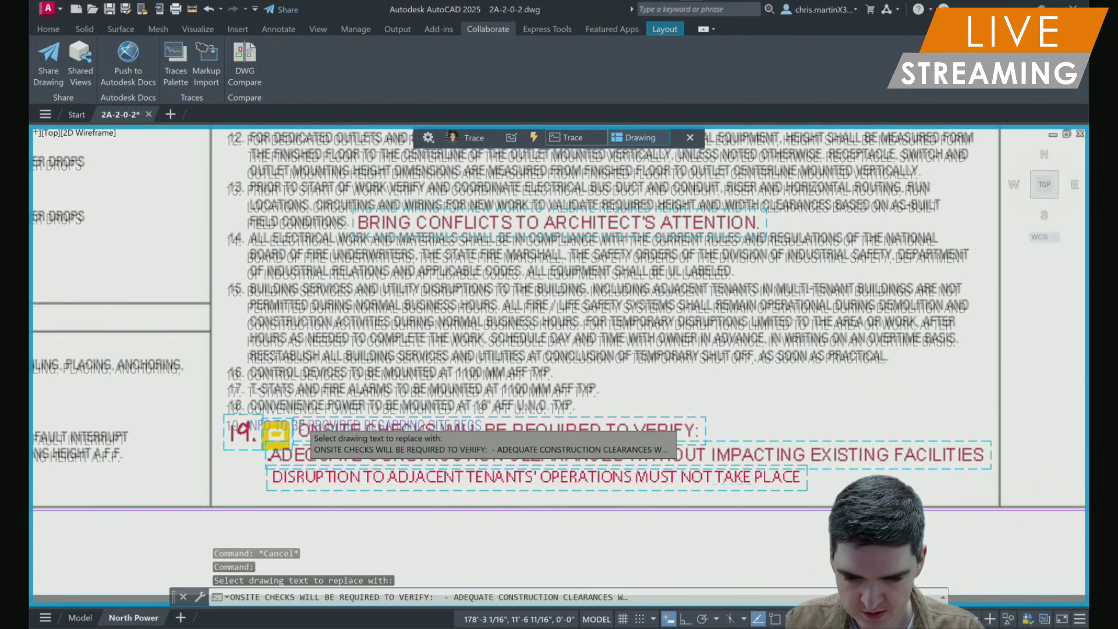
scroll(276, 433, up, 4)
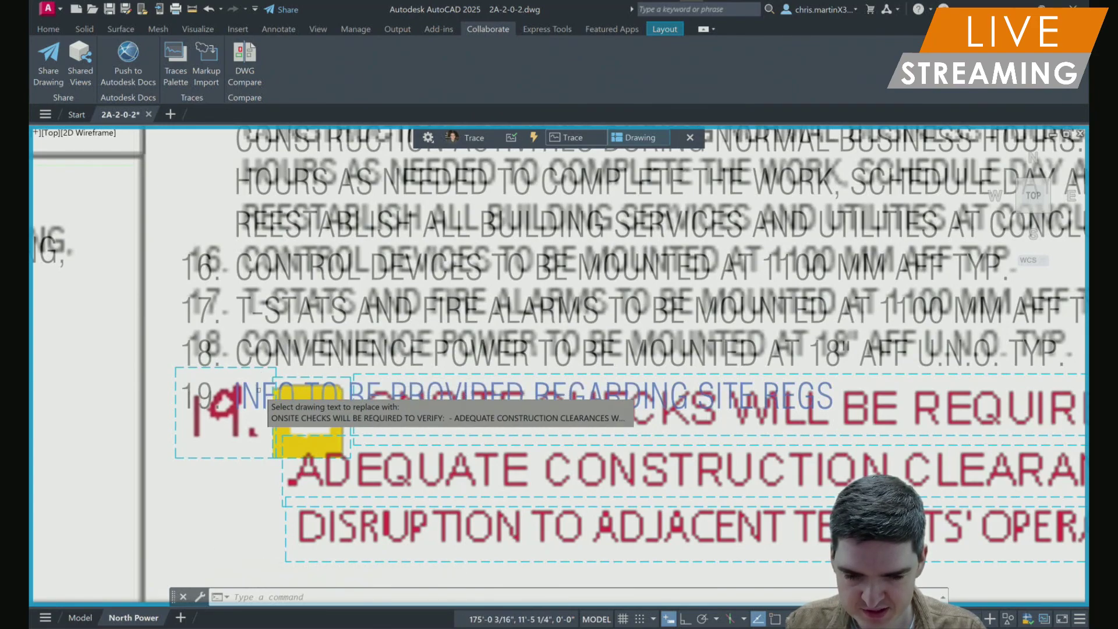
click(260, 399)
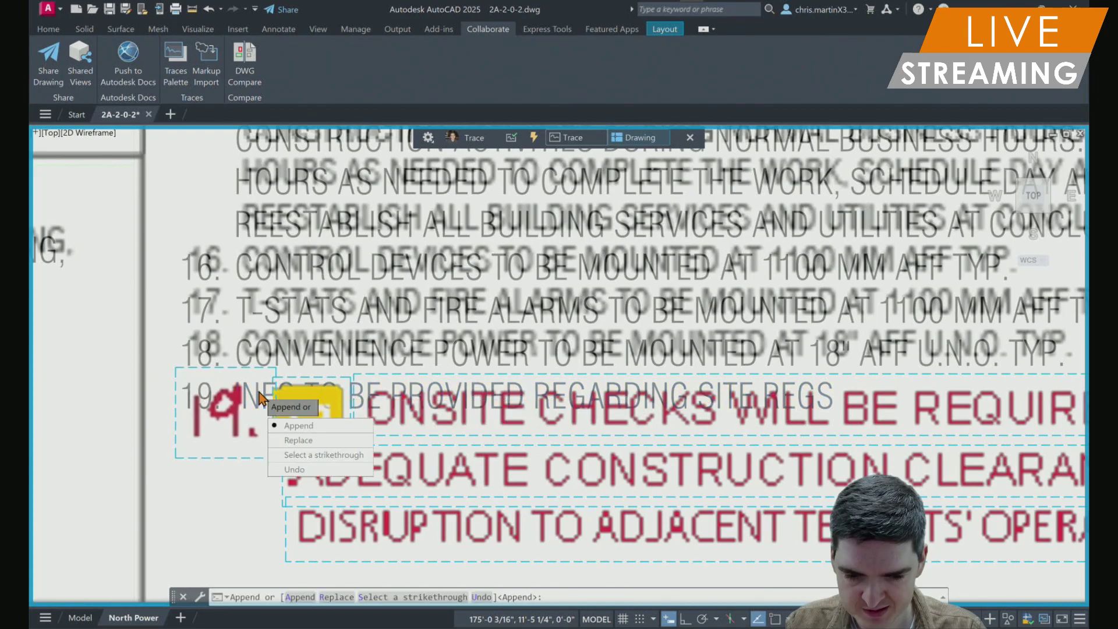
click(333, 438)
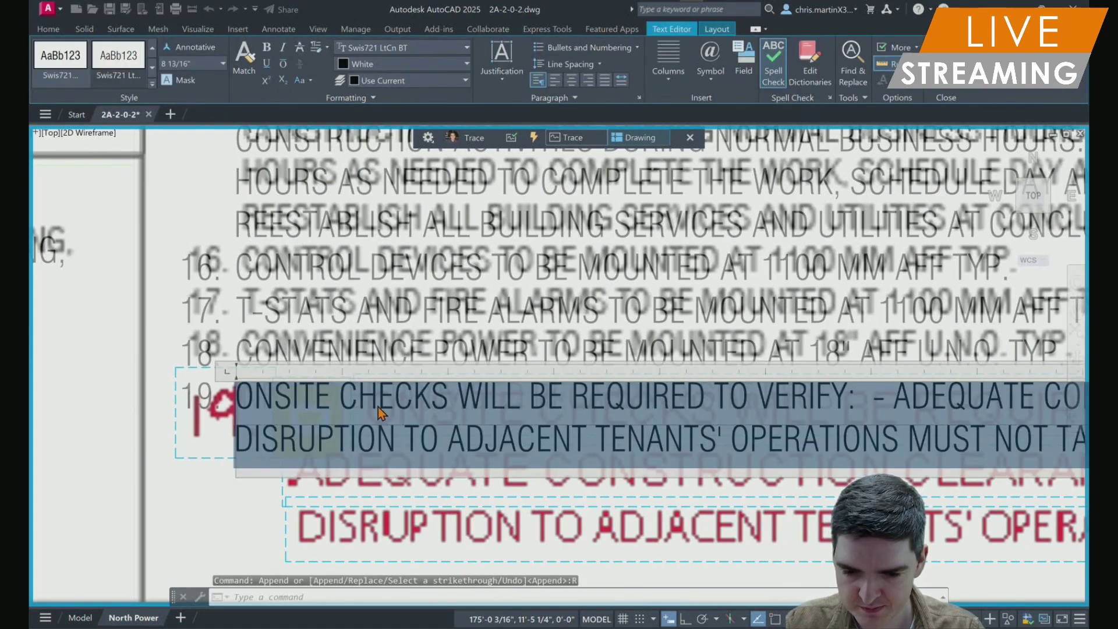
Put the ADEQUATE CONSTRUCTION CLEARANCES and DISRUPTION clauses of note 19 on separate lines and finish the text edit
scroll(379, 407, down, 2)
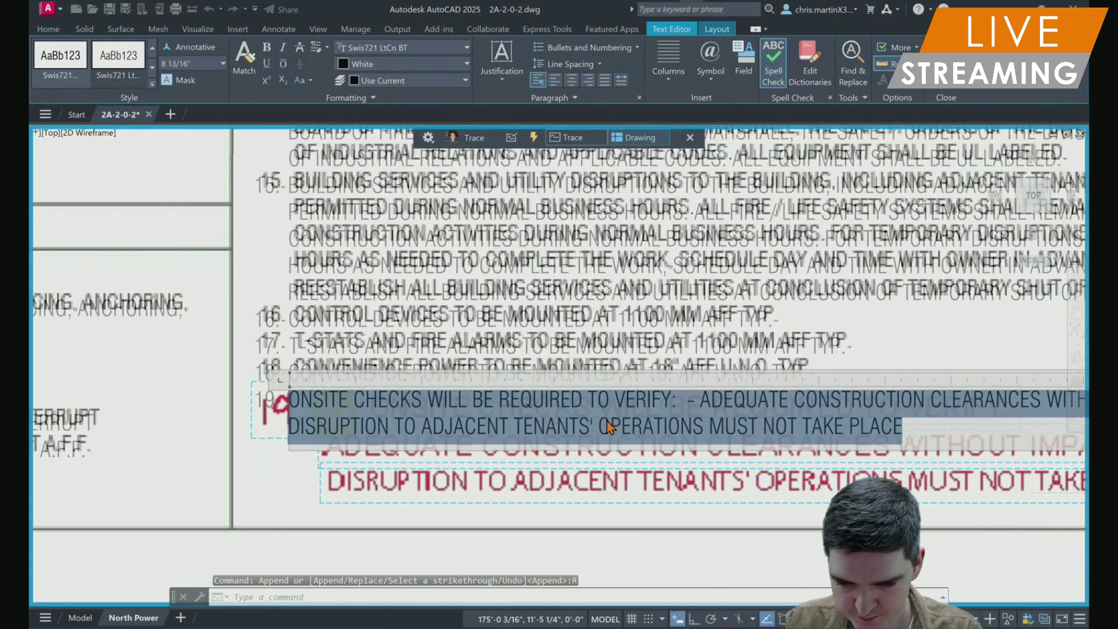
scroll(526, 416, down, 1)
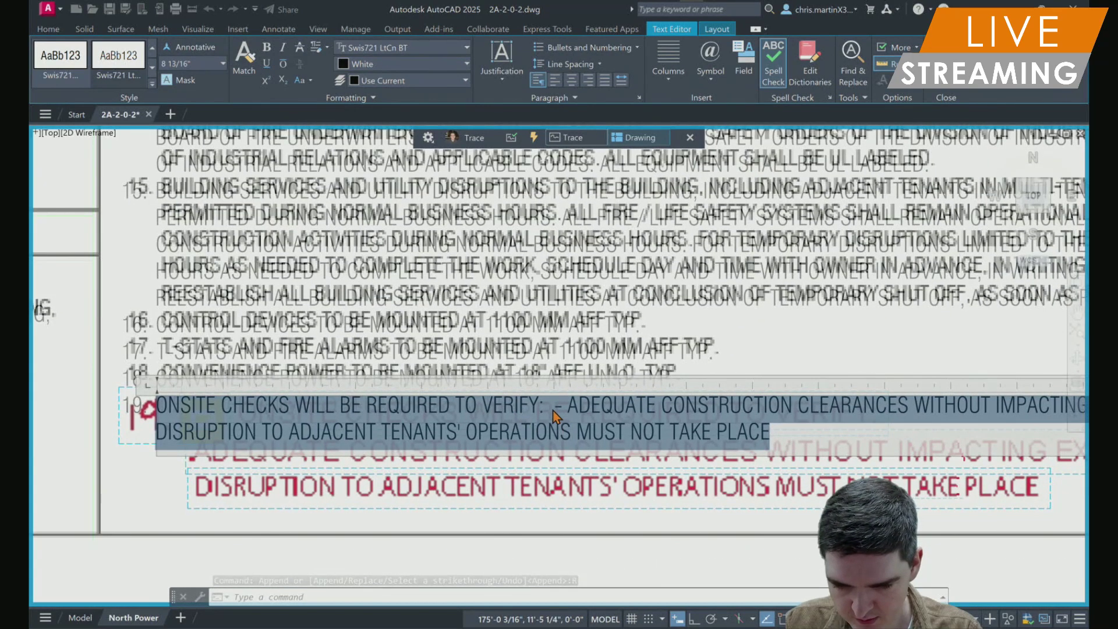
click(556, 413)
key(Return)
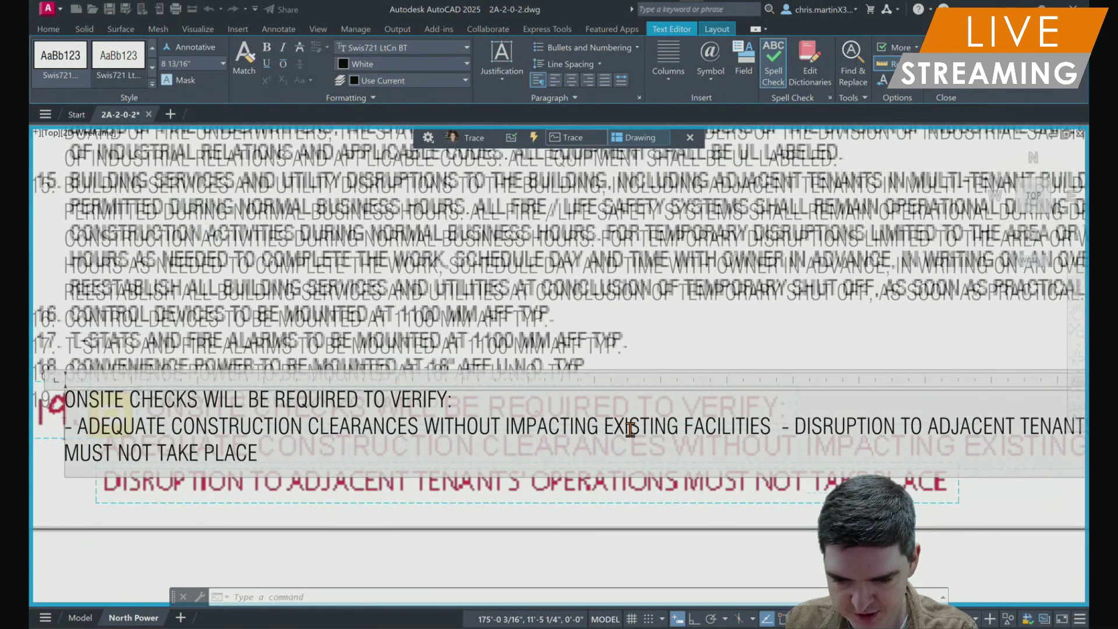
click(779, 429)
key(Return)
scroll(326, 477, down, 2)
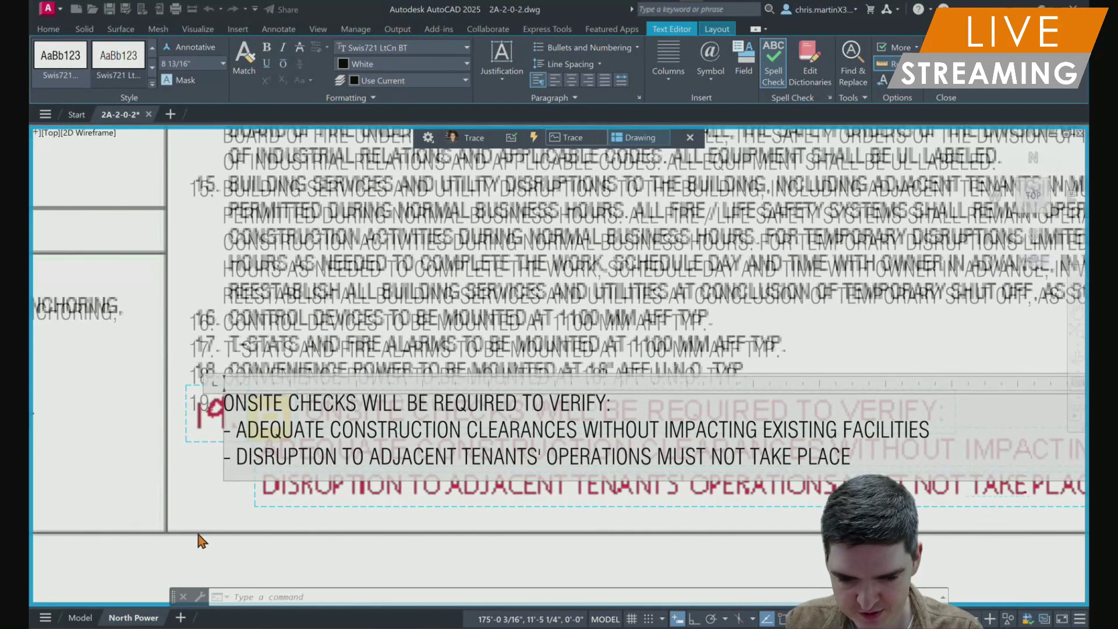
scroll(232, 524, up, 3)
click(231, 520)
scroll(209, 501, down, 3)
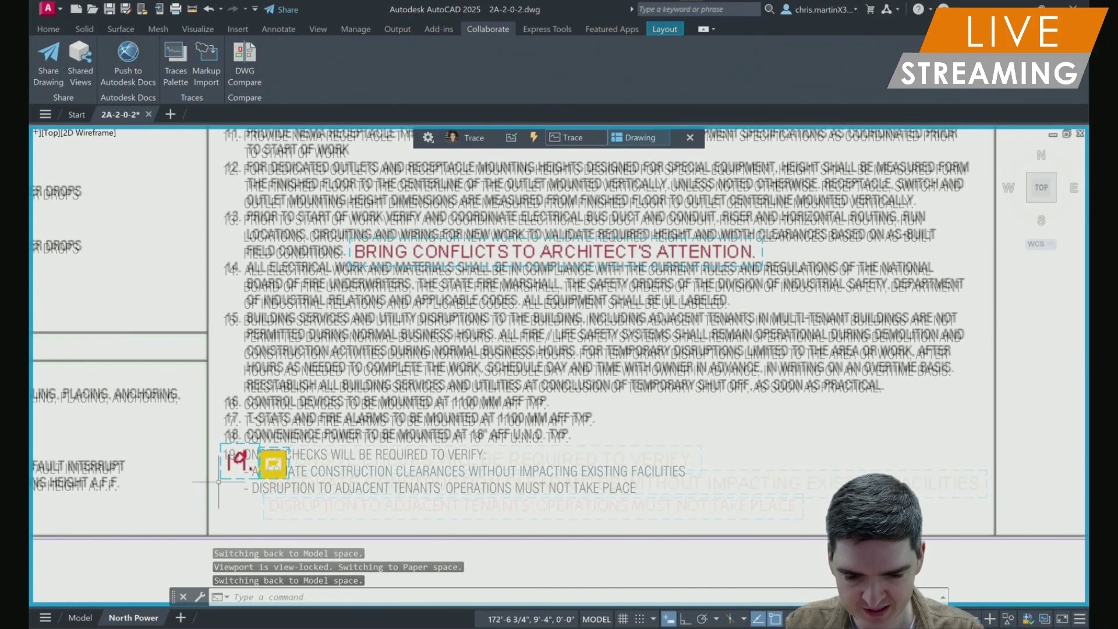
Close the trace and review the updated sheet notes on the North Power layout
scroll(233, 489, down, 2)
scroll(280, 473, up, 2)
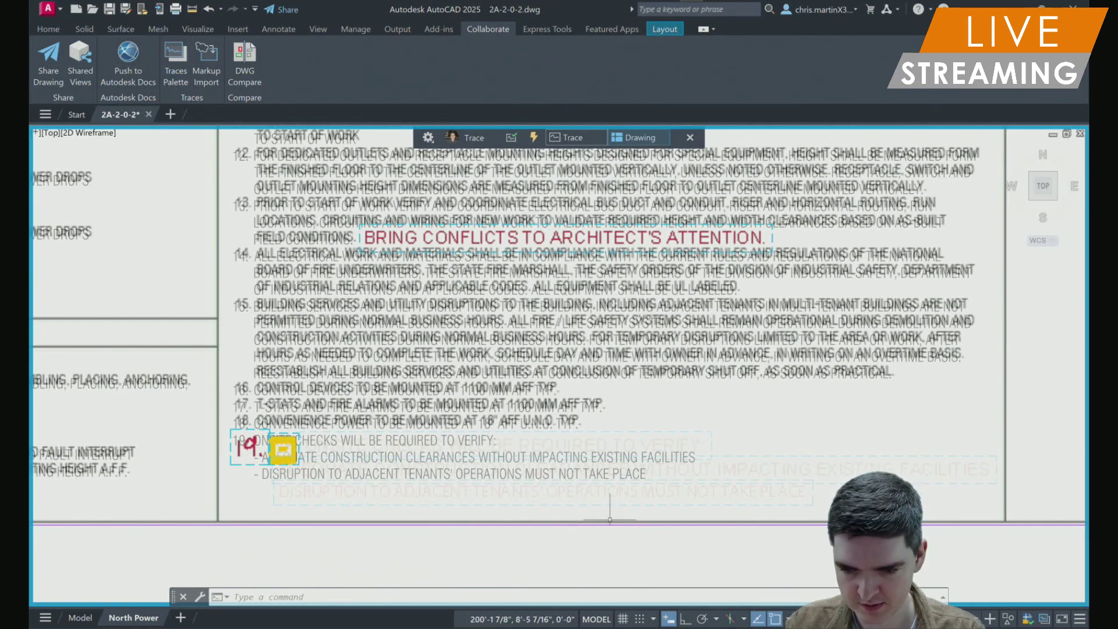
click(691, 136)
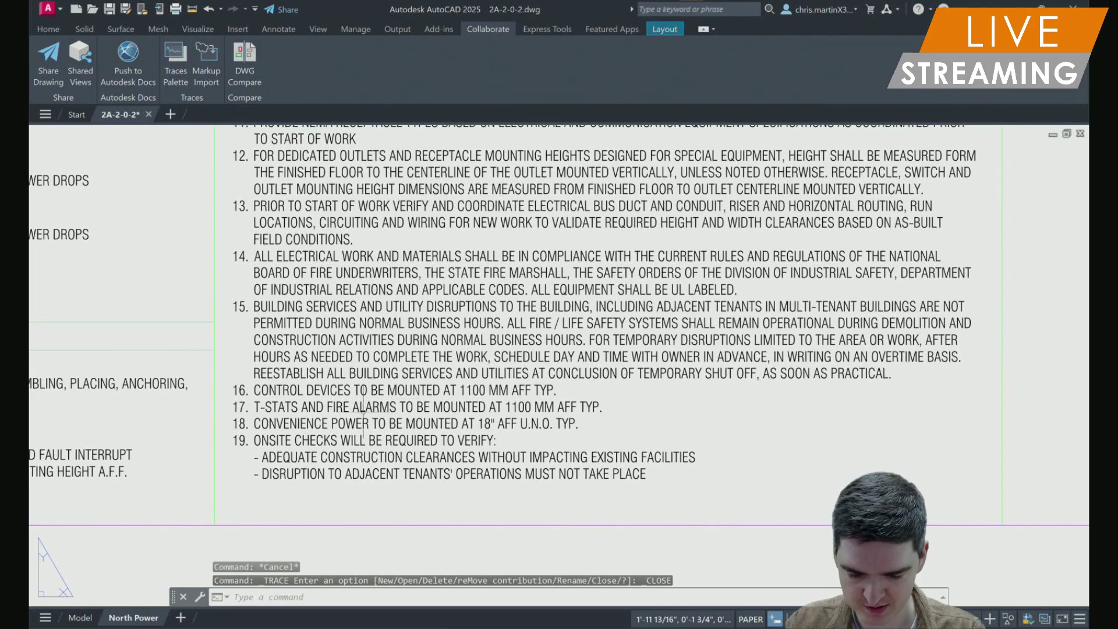
scroll(307, 334, down, 2)
scroll(307, 334, down, 3)
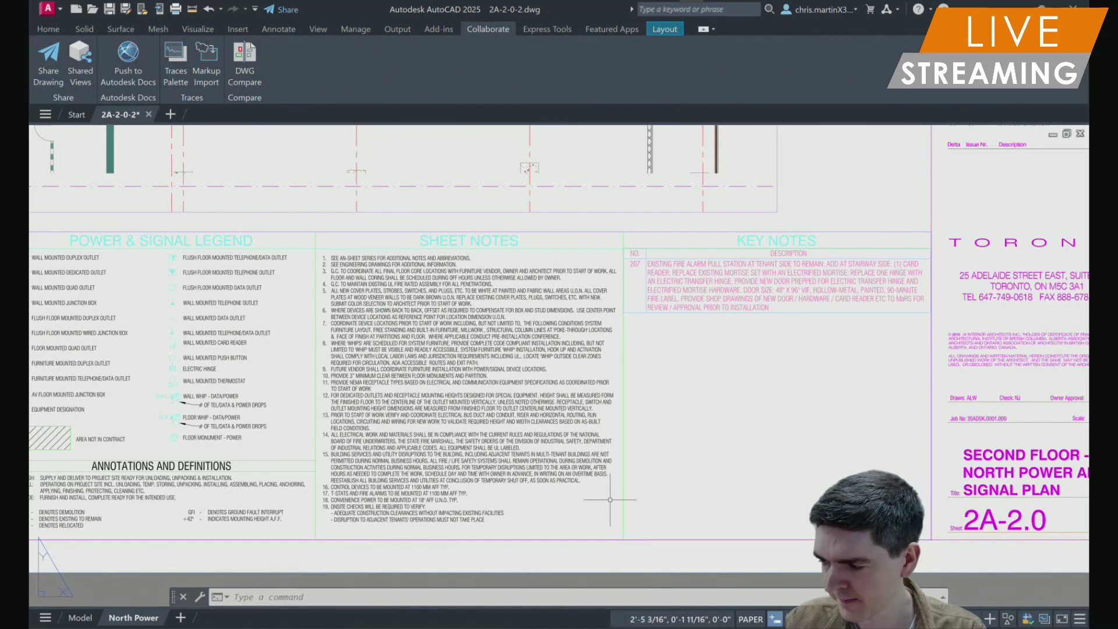
Switch to Autodesk Docs in the browser and open 2A-1-1.pdf from the 002.ARCHITECT folder
key(alt+Tab)
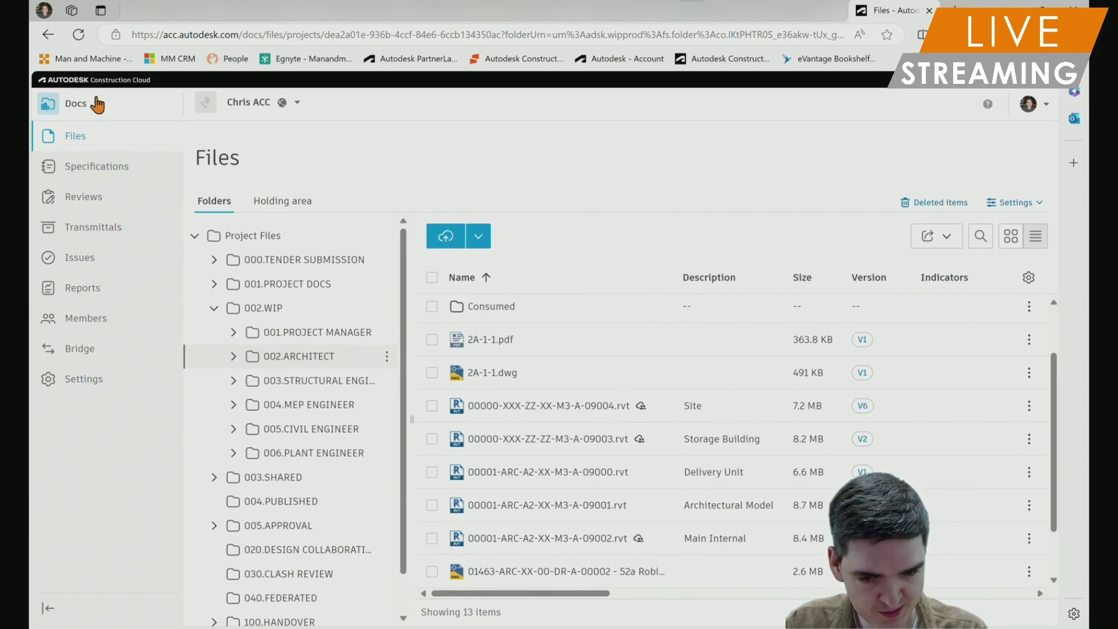
click(493, 340)
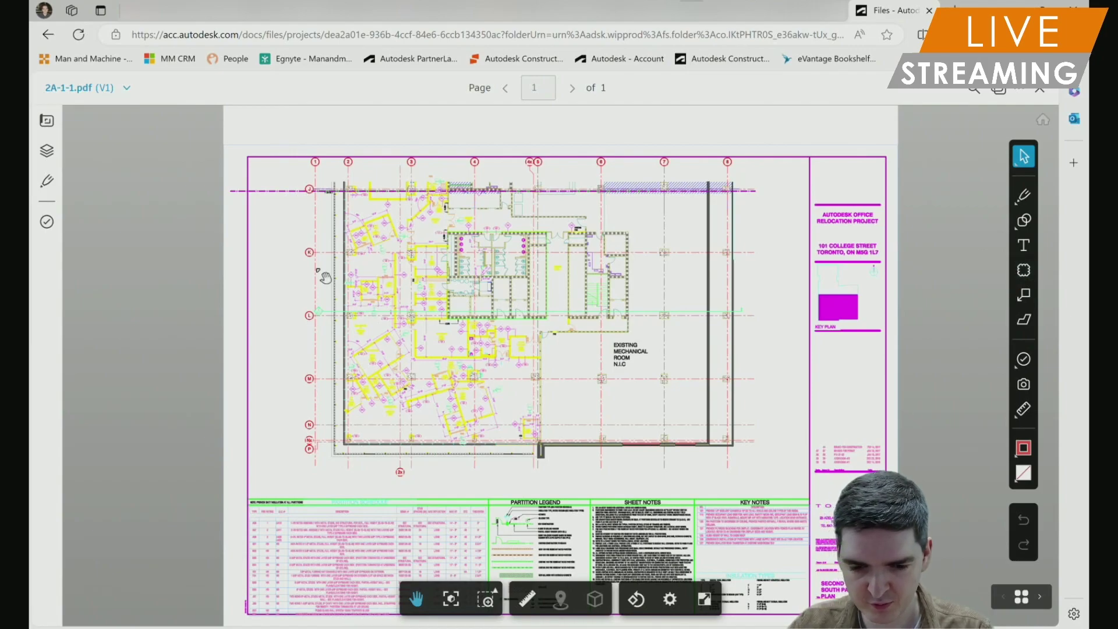
scroll(325, 278, up, 5)
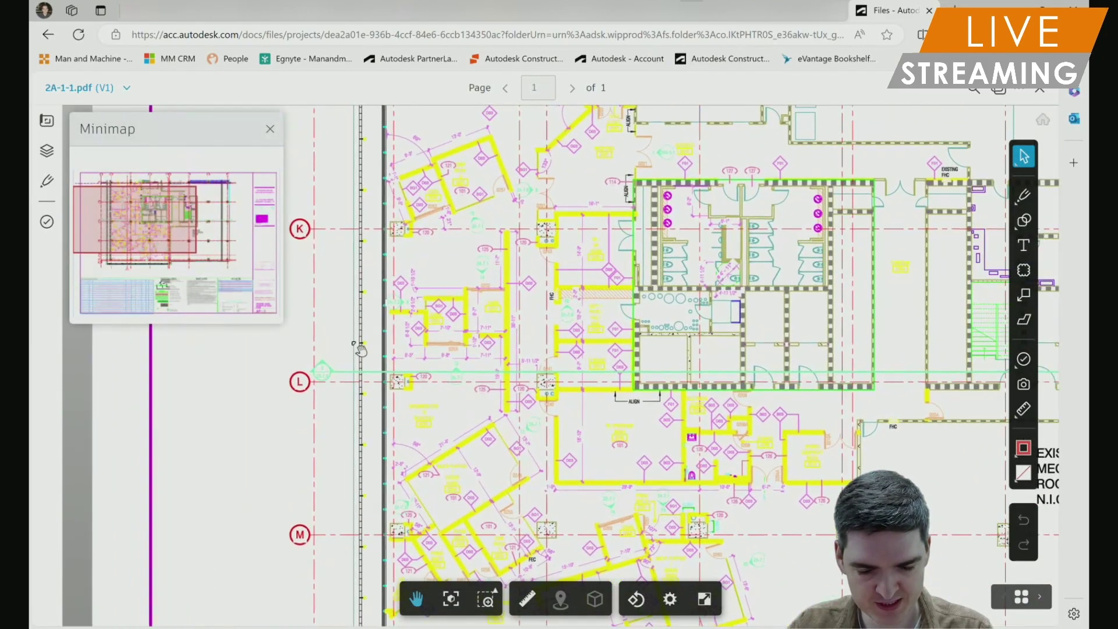
scroll(378, 382, down, 5)
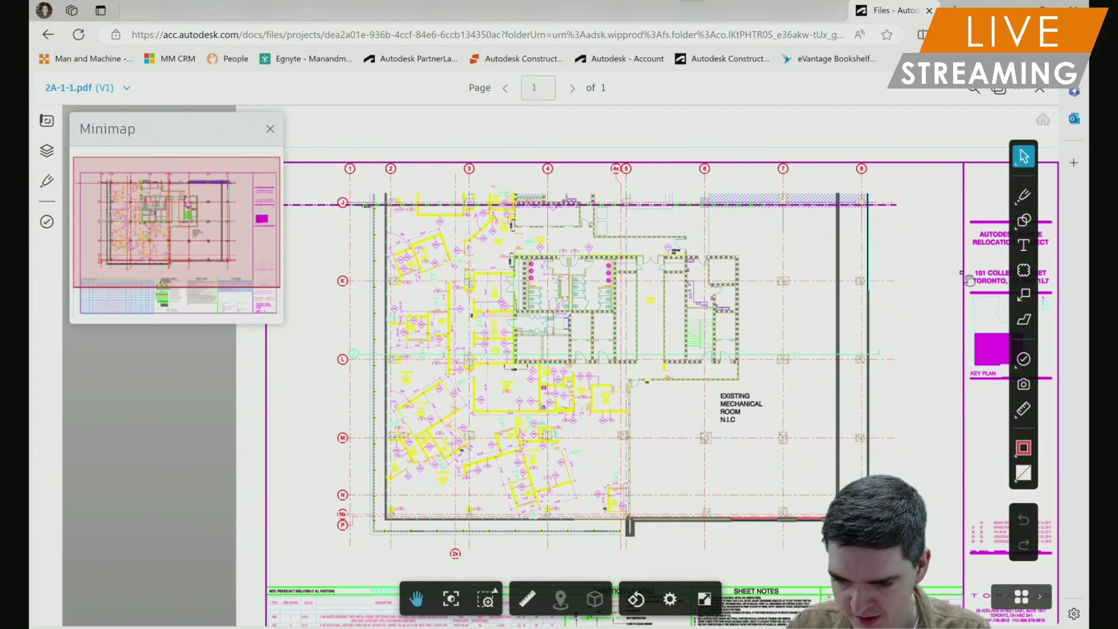
Draw a cloud markup beside the conference room door and stretch it over the corridor pinch point near gridlines 3 and K
click(1023, 271)
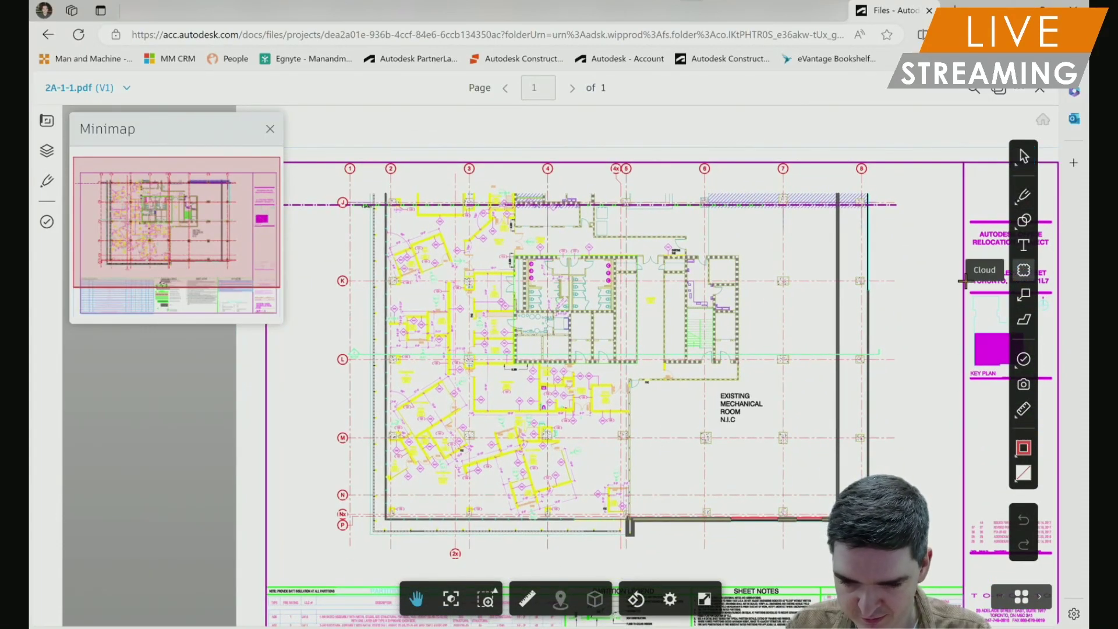
scroll(441, 254, up, 3)
scroll(440, 254, up, 4)
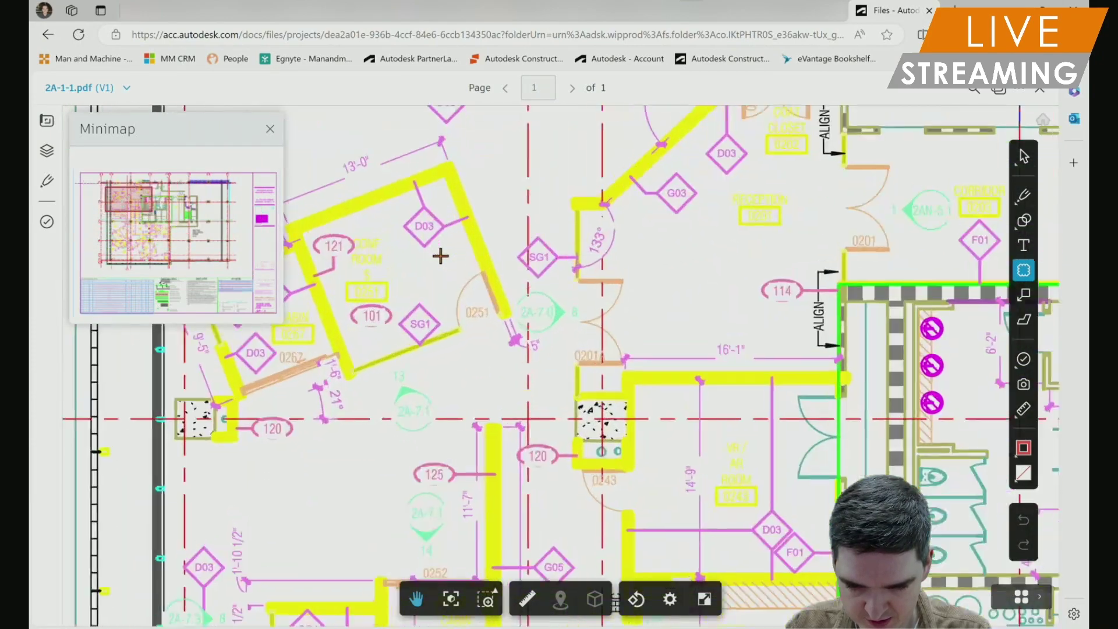
scroll(497, 239, down, 2)
drag(466, 223, 512, 320)
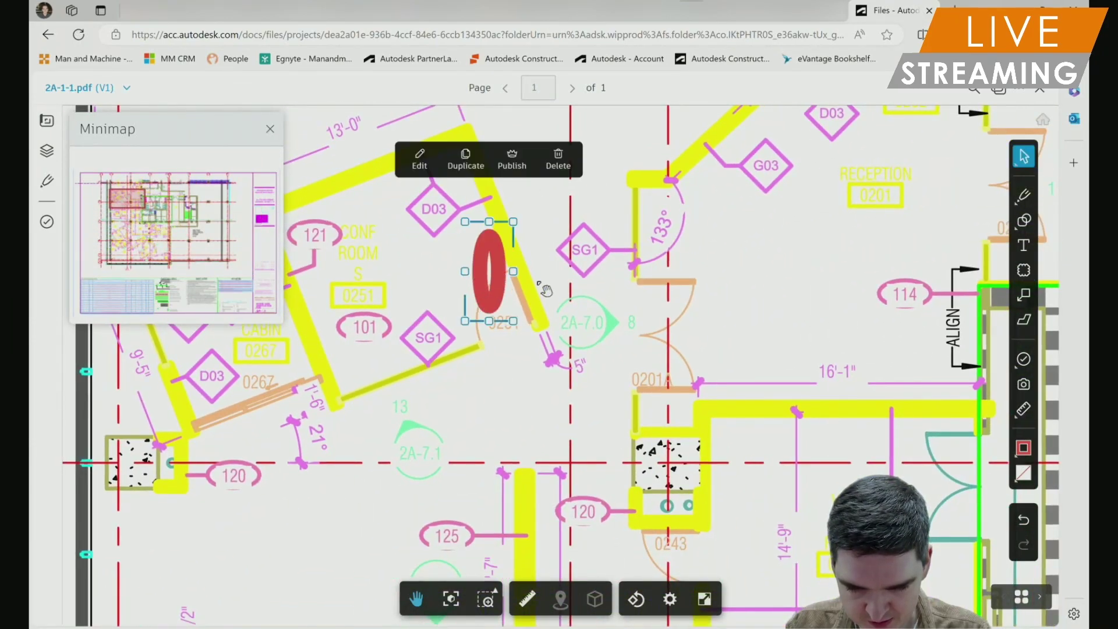
mouse_move(513, 272)
mouse_down()
mouse_move(821, 269)
mouse_move(722, 285)
mouse_up()
scroll(598, 235, down, 3)
drag(596, 282, 597, 421)
drag(596, 225, 610, 129)
Set the cloud markup's border thickness to 1 pt and close its details
click(528, 473)
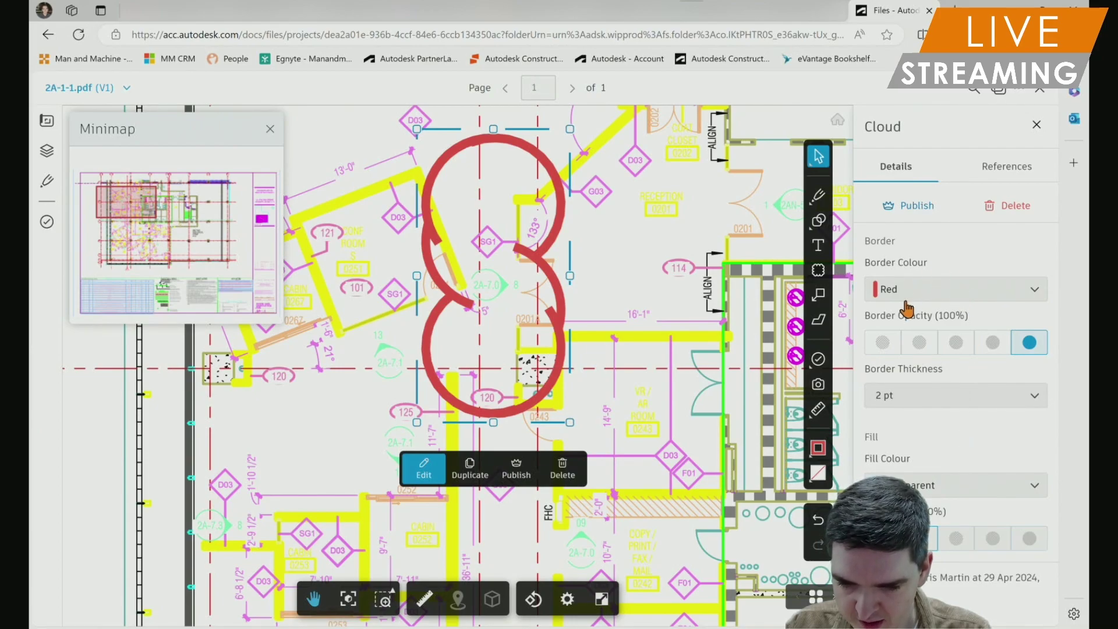
click(984, 407)
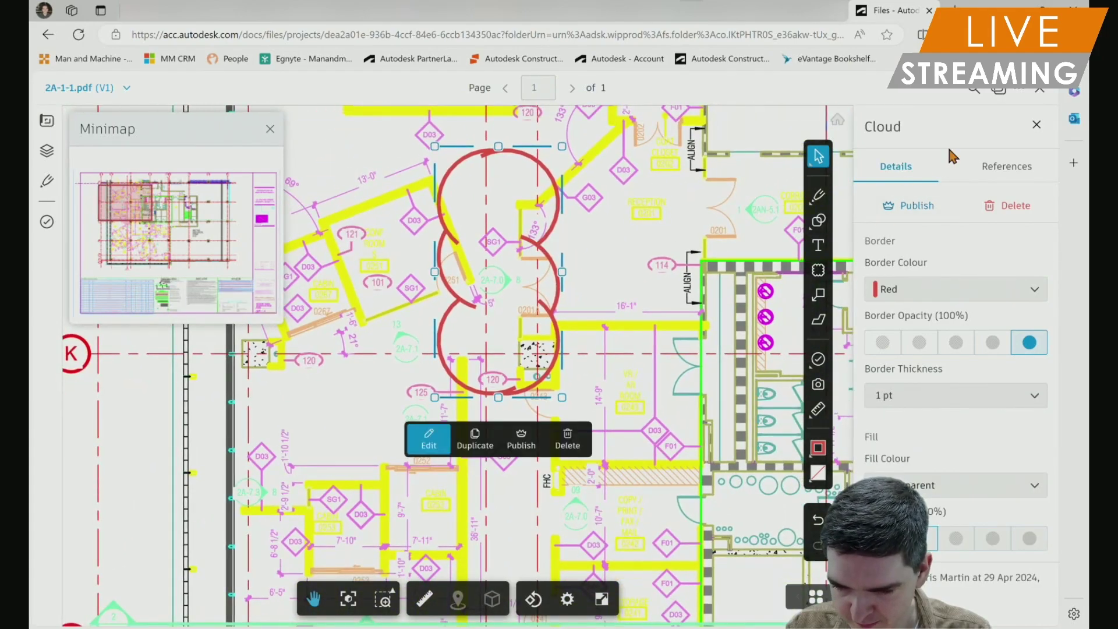
click(1042, 130)
Add a text markup over the plan beside the cloud reading "Check access at pinch point"
click(1023, 244)
scroll(424, 237, down, 2)
click(424, 237)
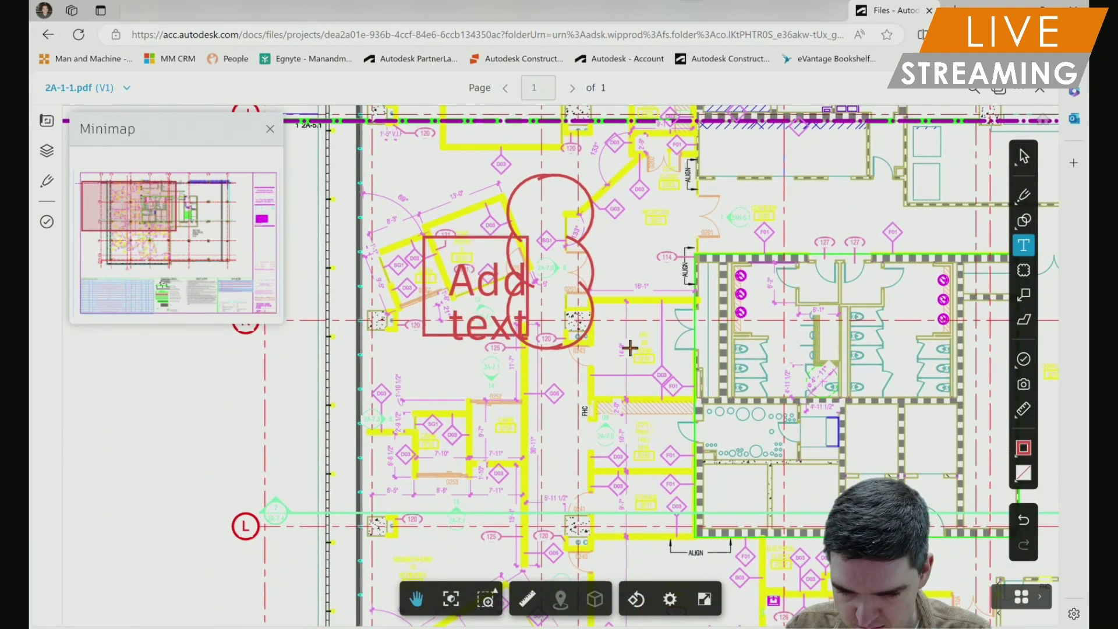
mouse_move(587, 342)
mouse_down()
mouse_move(589, 352)
mouse_move(557, 370)
mouse_up()
text(Check acc)
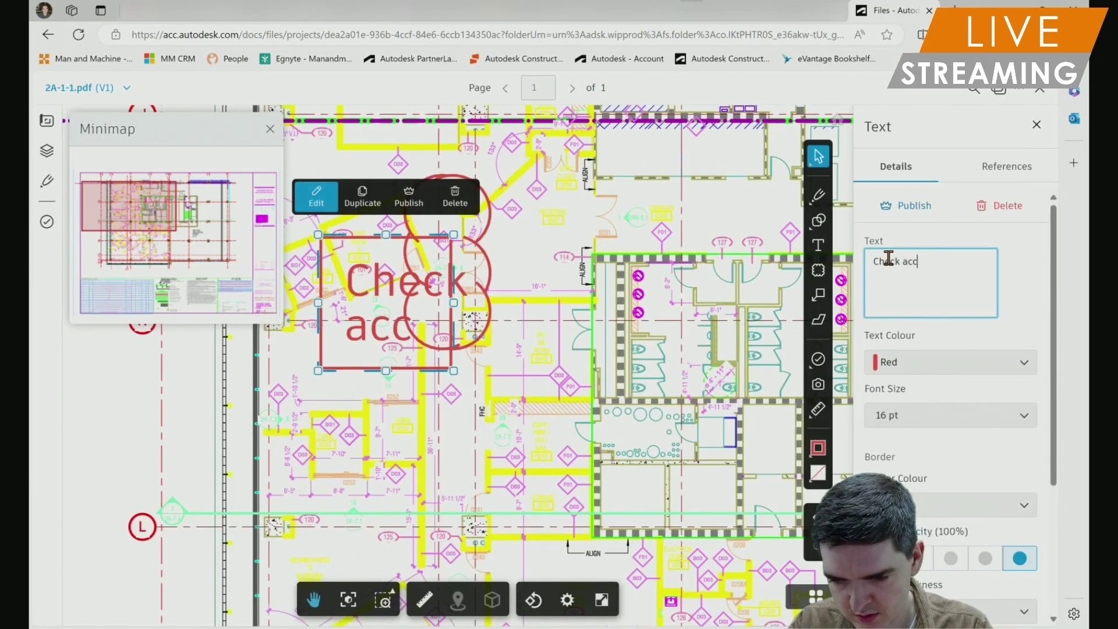
text(ess at pinch )
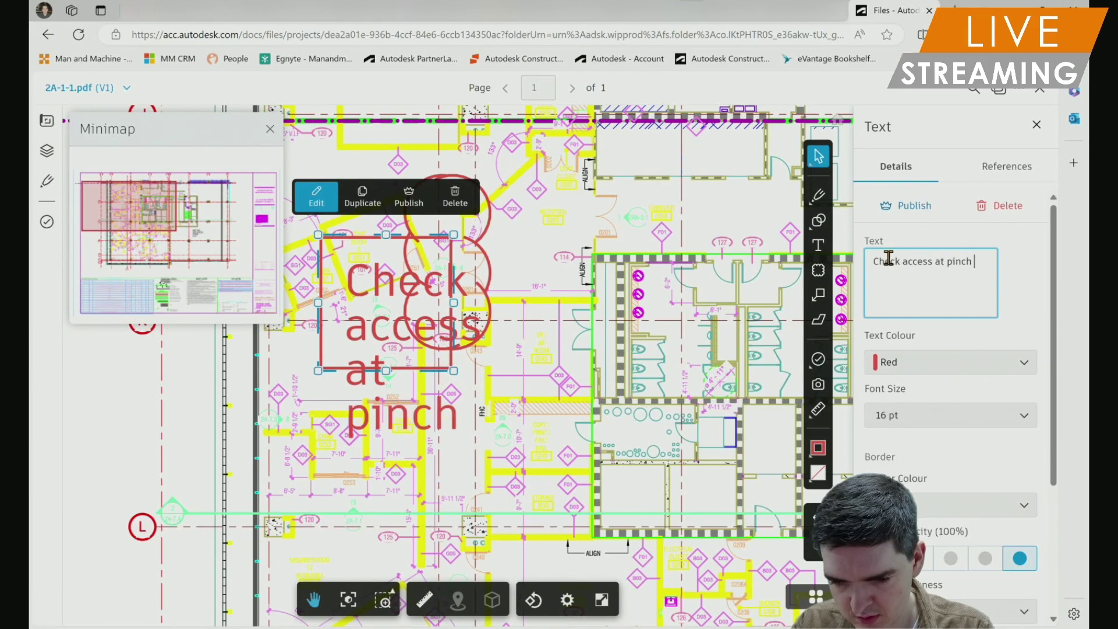
text(point)
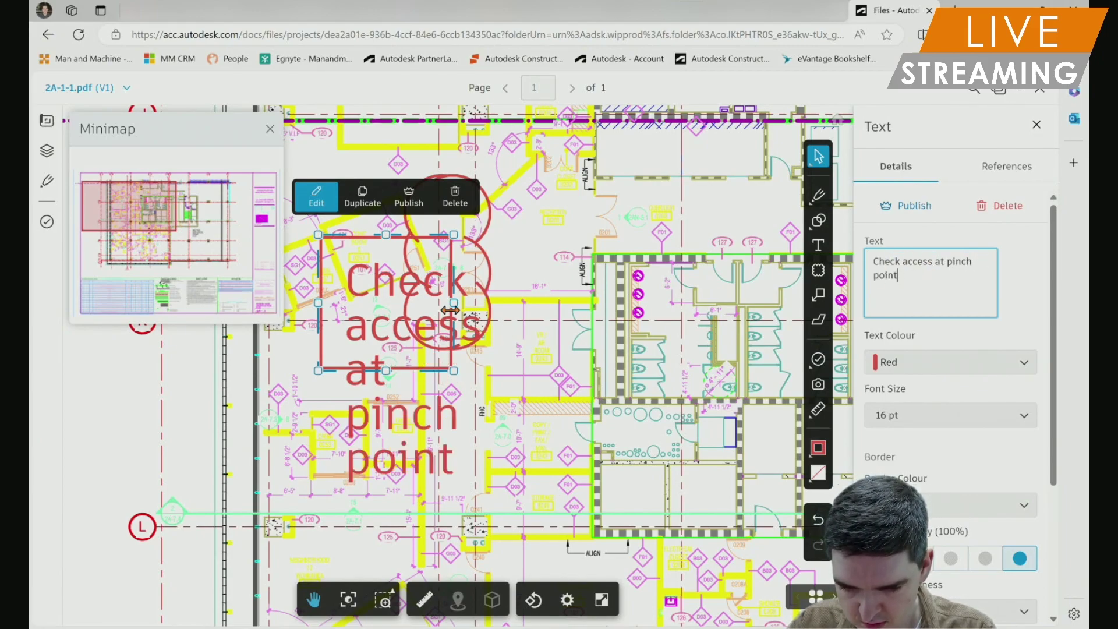
Widen the pinch point text box to fit two lines and move it outside the plan near gridline J
drag(454, 302, 664, 302)
scroll(502, 242, down, 3)
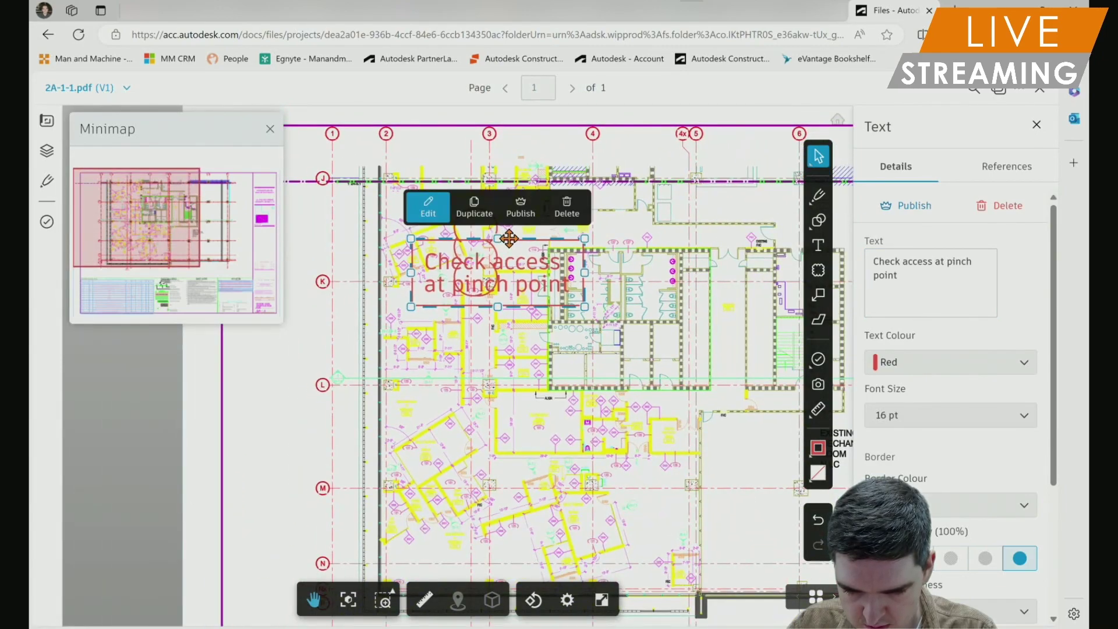
mouse_move(490, 235)
mouse_down()
mouse_move(339, 191)
mouse_move(291, 194)
mouse_up()
drag(512, 350, 687, 364)
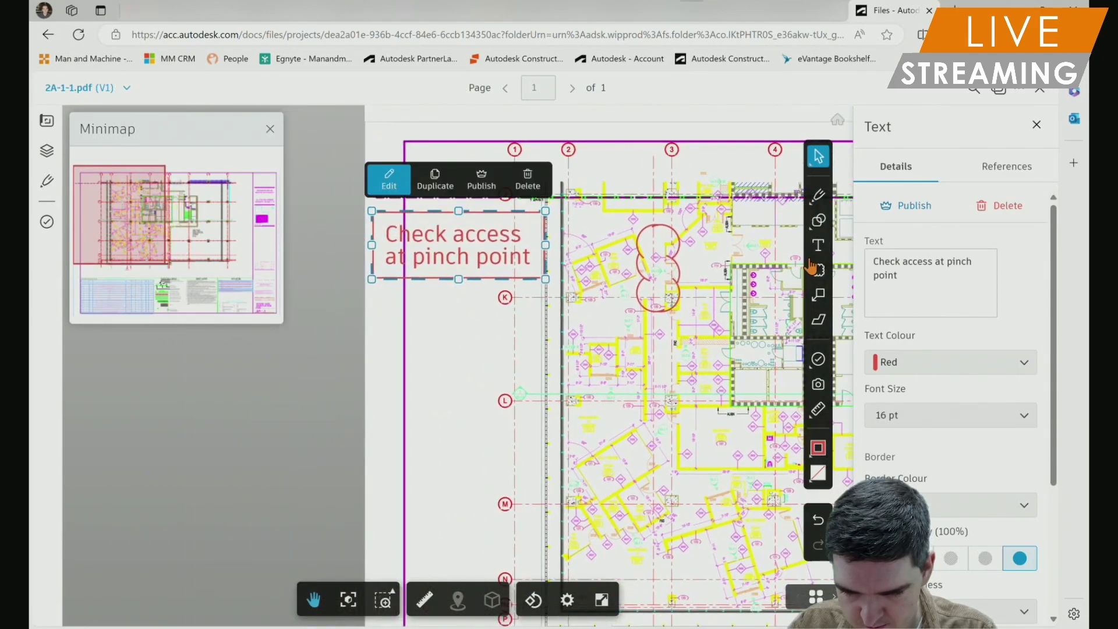
Draw a freehand pen arrow from the "Check access at pinch point" text box to the cloud
click(818, 195)
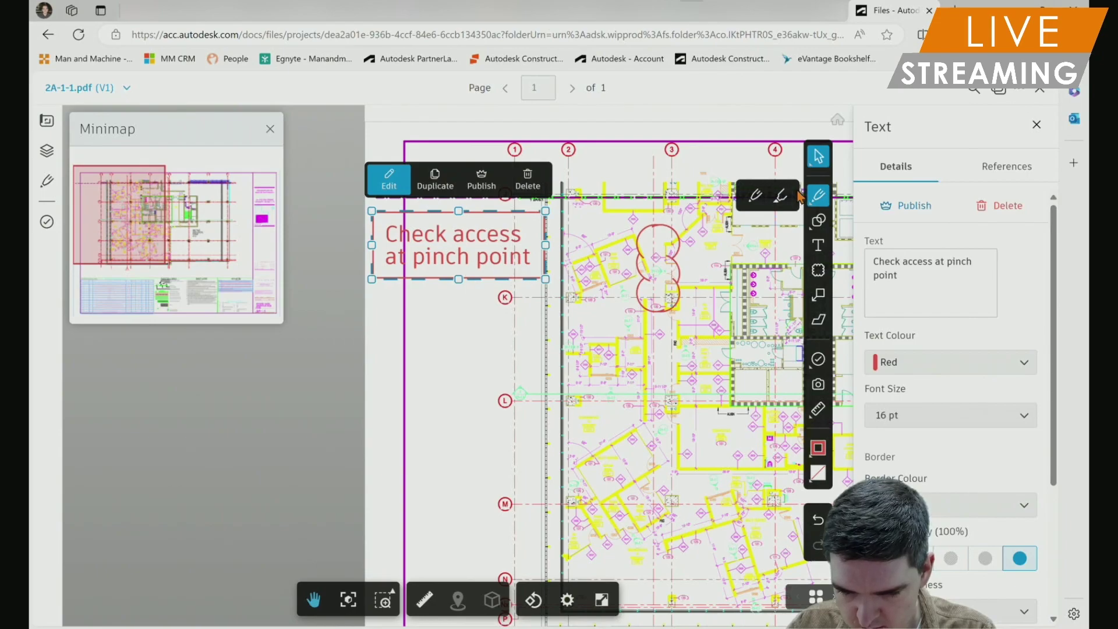
click(755, 195)
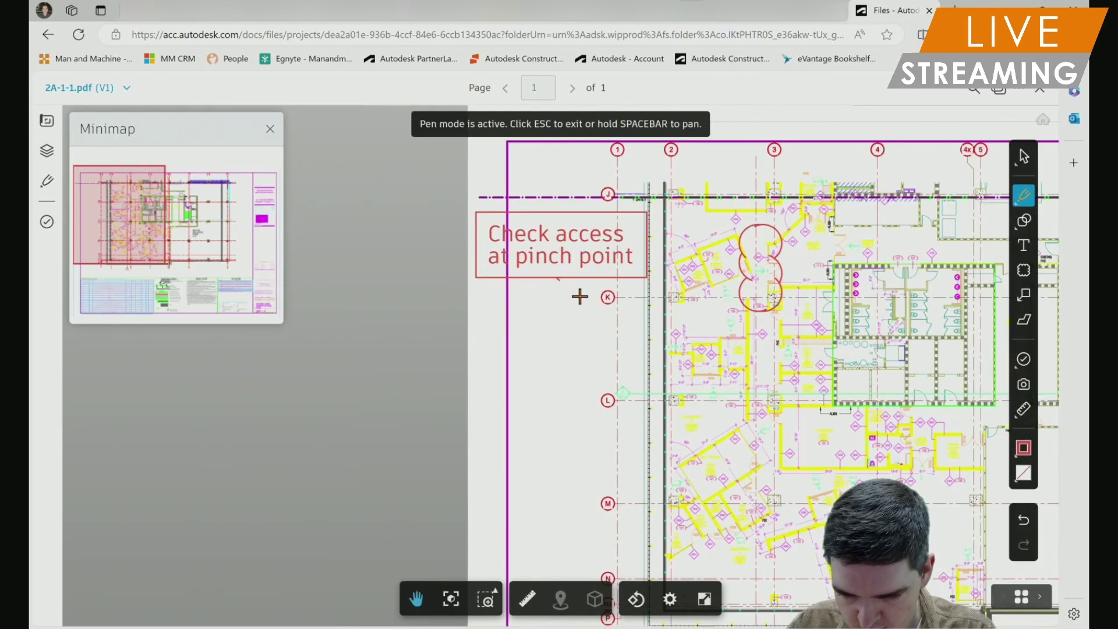
mouse_move(584, 299)
mouse_down()
mouse_move(677, 310)
mouse_move(736, 278)
mouse_up()
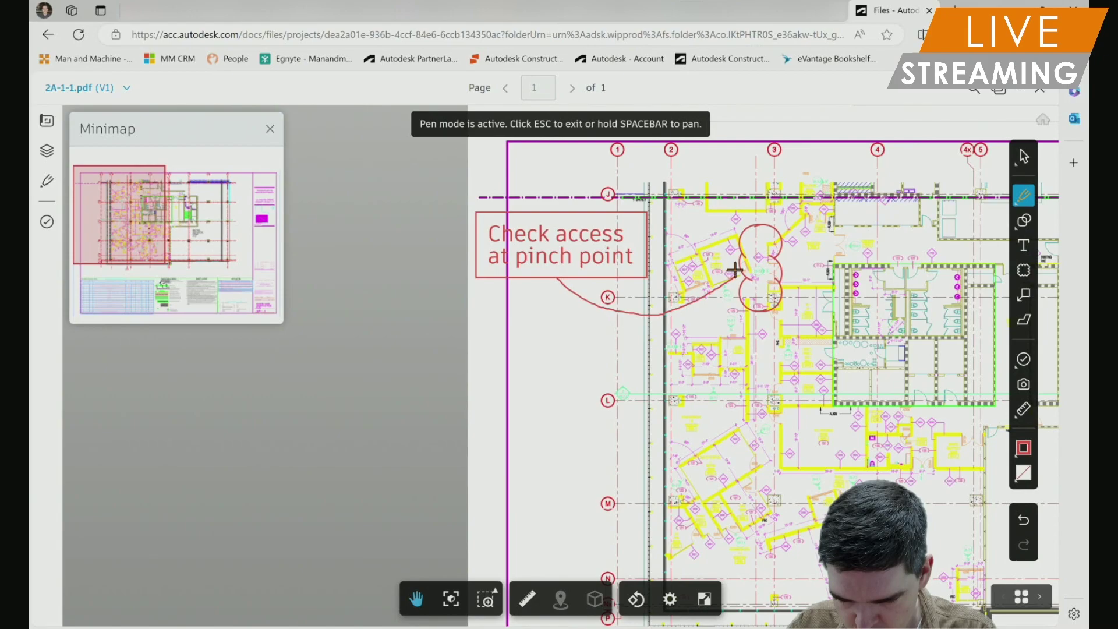
scroll(718, 320, down, 3)
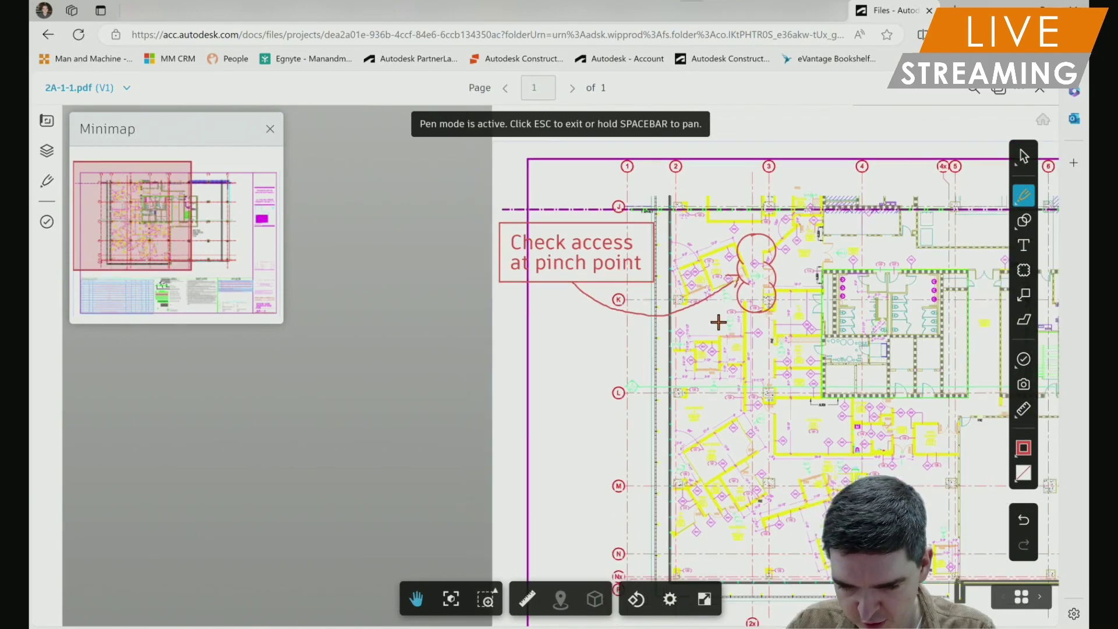
Place a callout outside the plan between gridlines L and M, with its leader pointing into the office area
scroll(768, 315, up, 3)
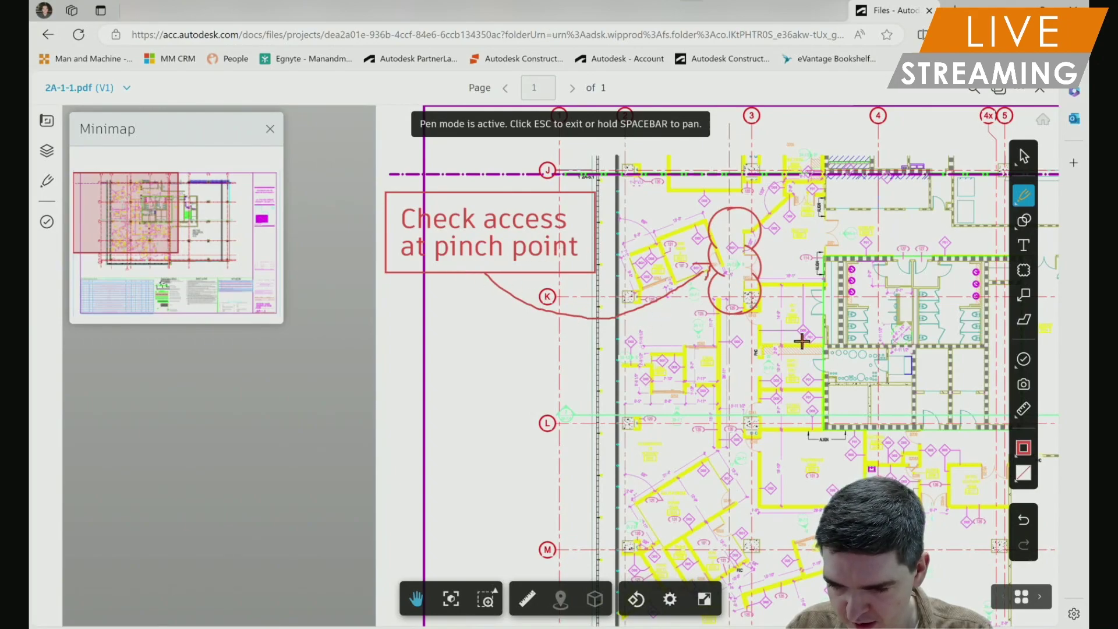
scroll(817, 344, down, 2)
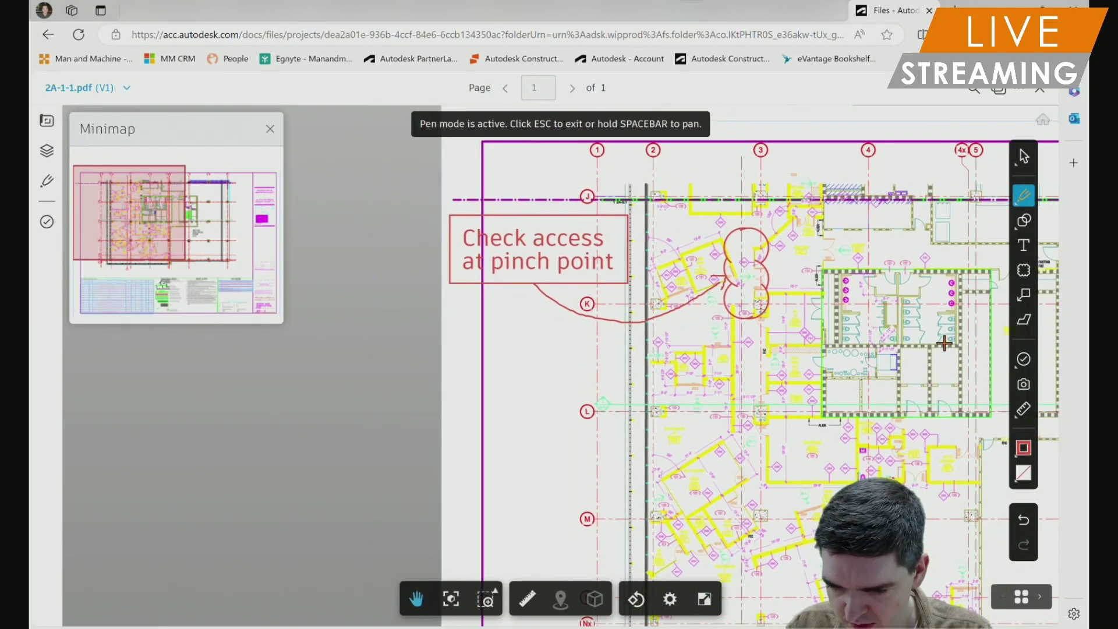
click(1023, 294)
drag(800, 370, 532, 466)
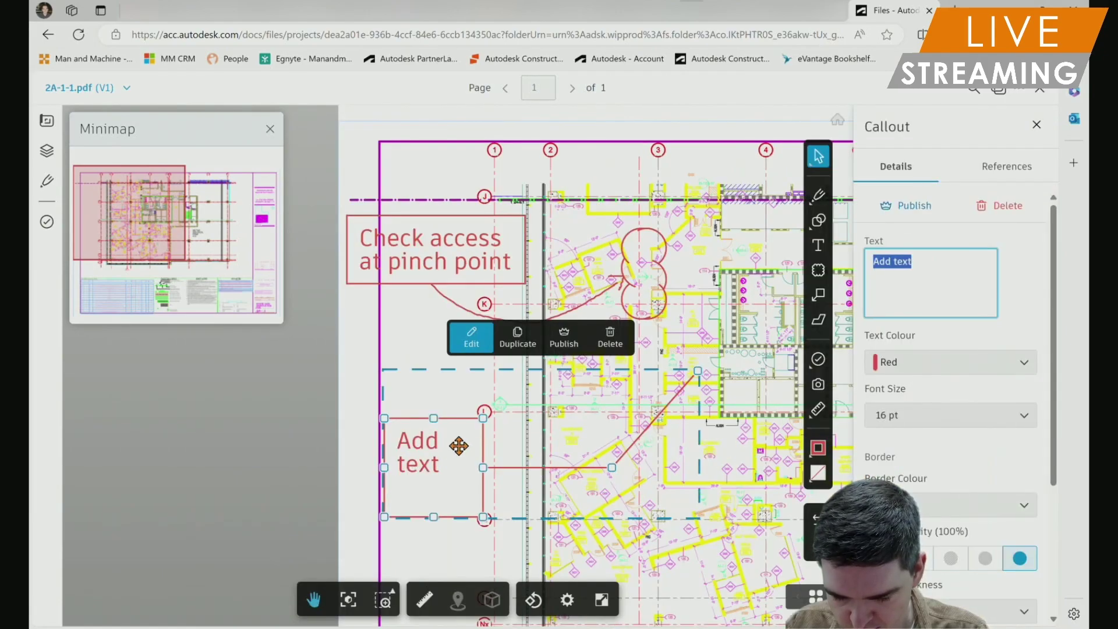
Enter "Check room number of 0254 is correct" as the callout's text
scroll(621, 489, up, 5)
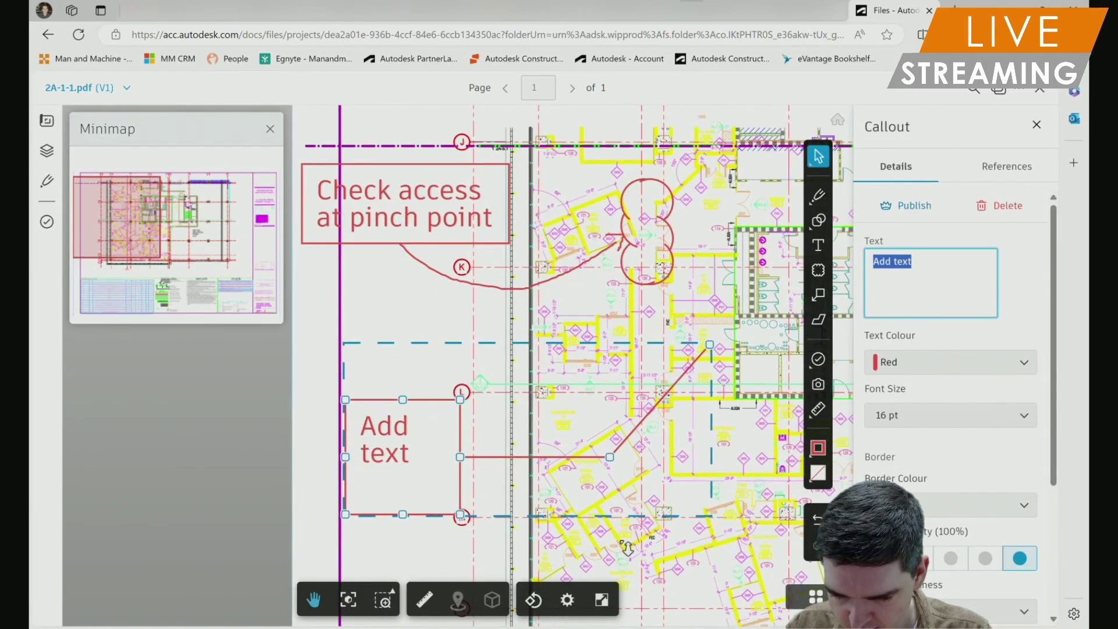
scroll(570, 429, up, 3)
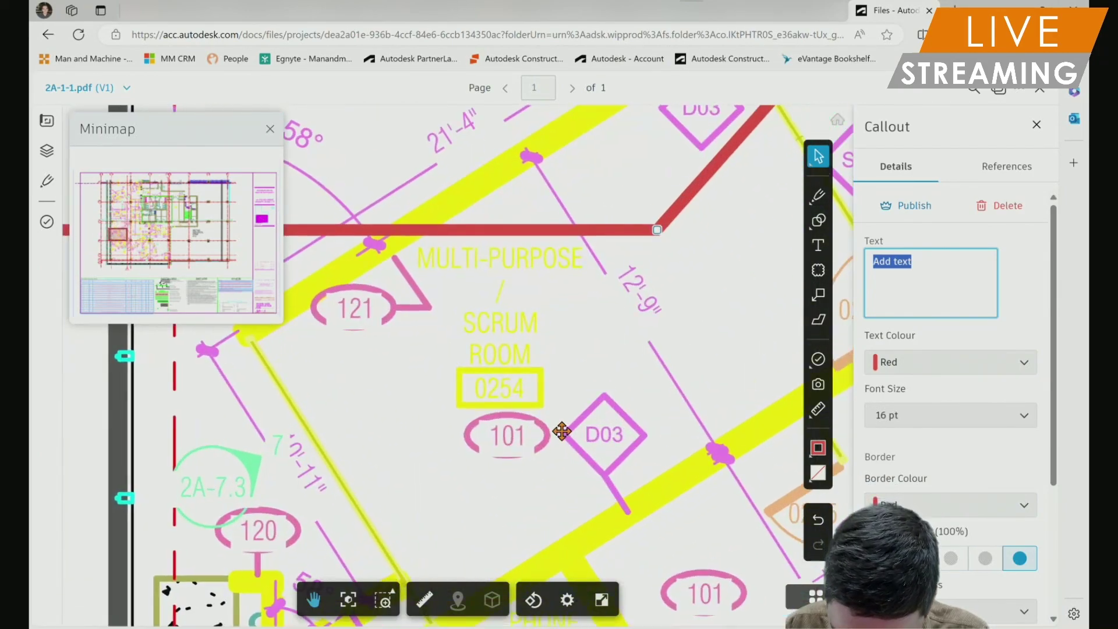
scroll(583, 408, down, 6)
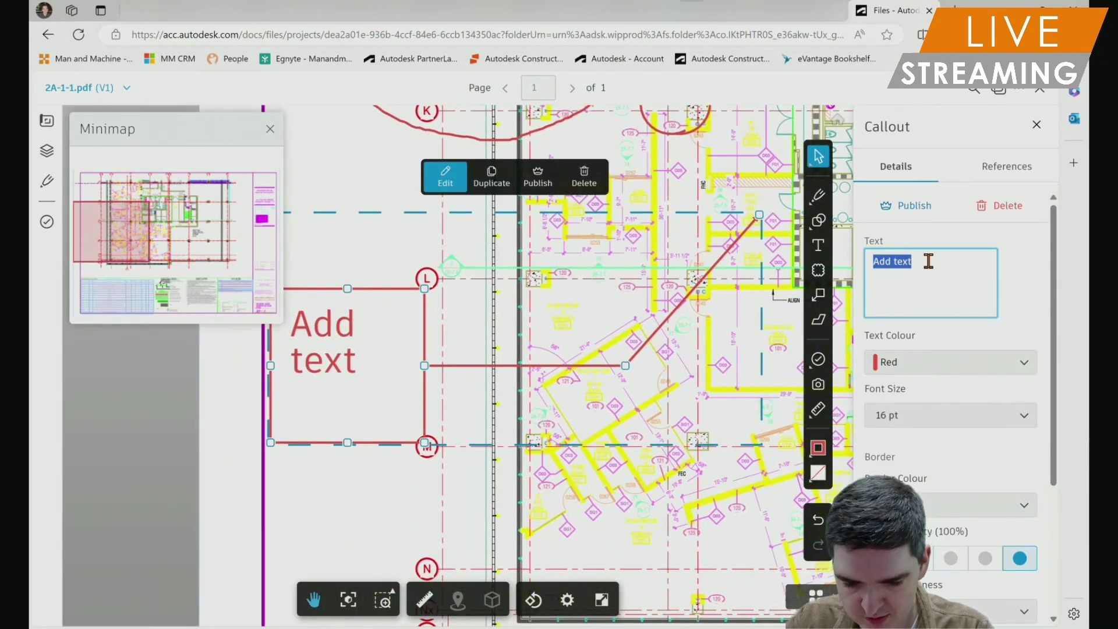
text(Check)
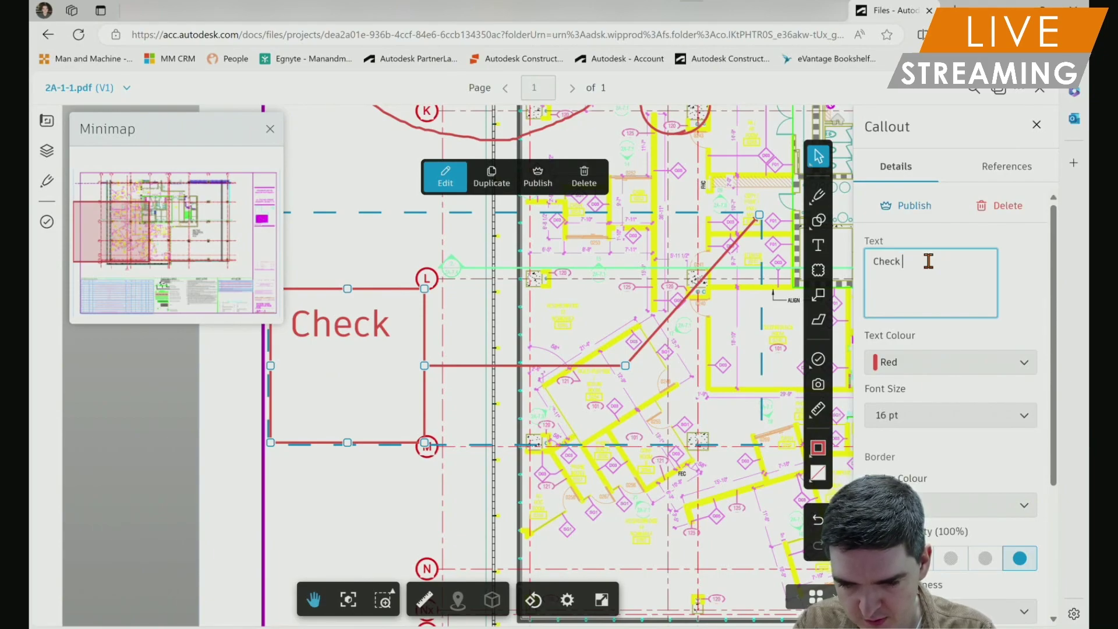
text( room num)
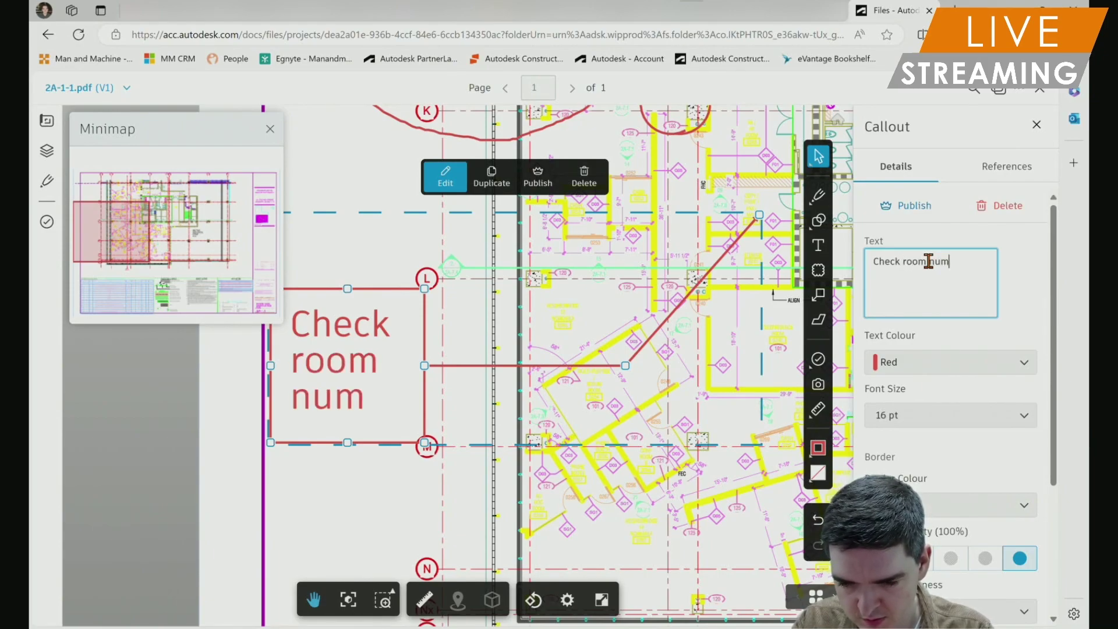
text(ber of 0254 )
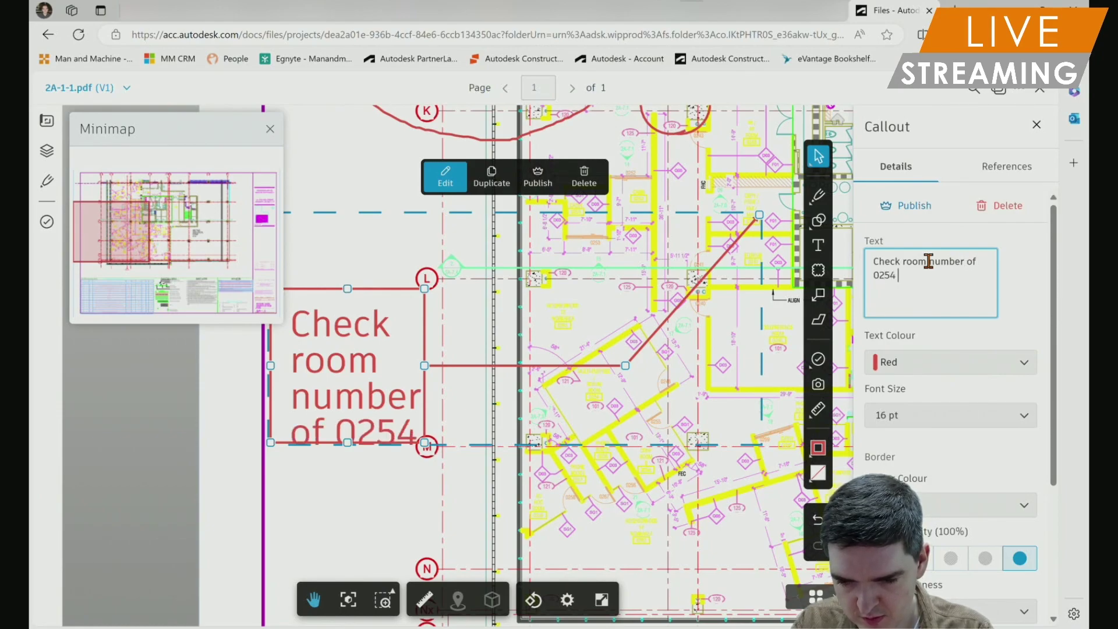
text(is corr)
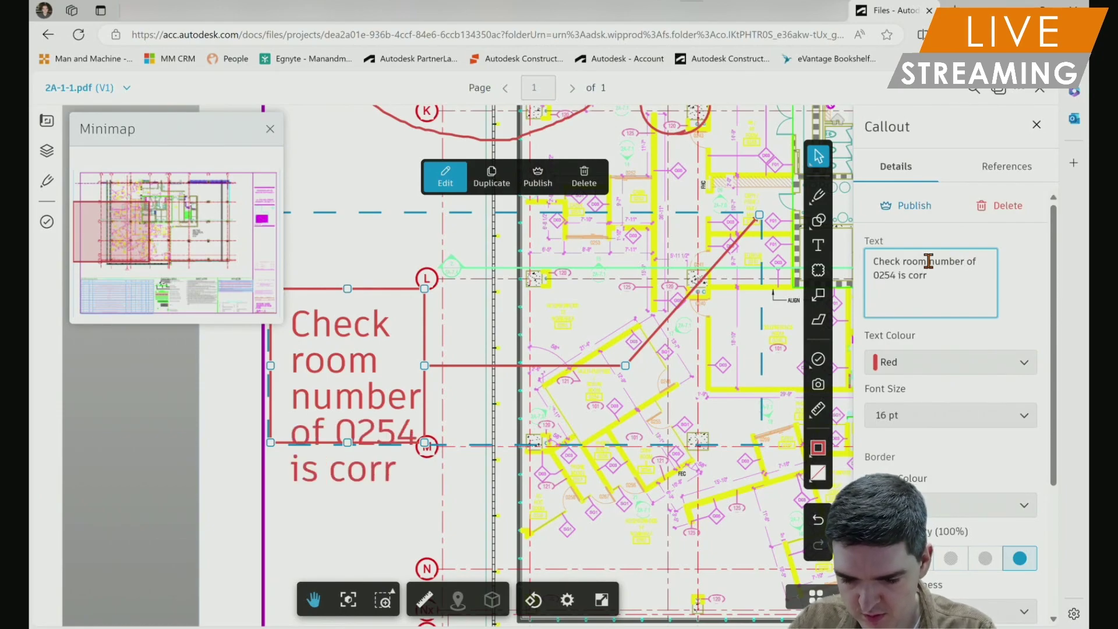
text(ect)
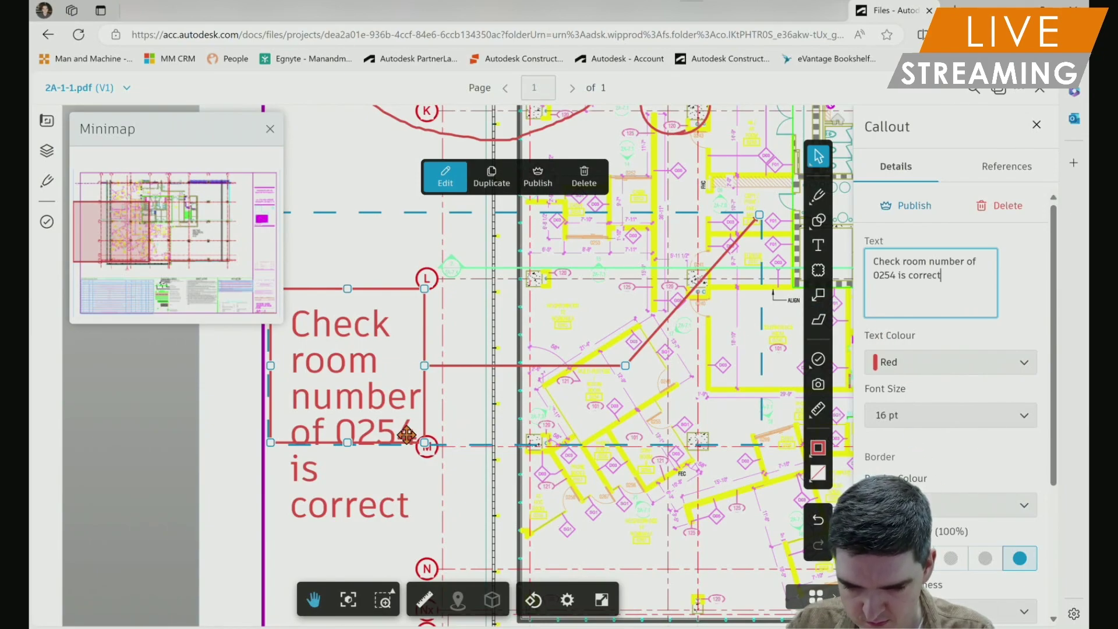
Set the callout's font size to 8 pt and shrink its text box to suit
click(930, 417)
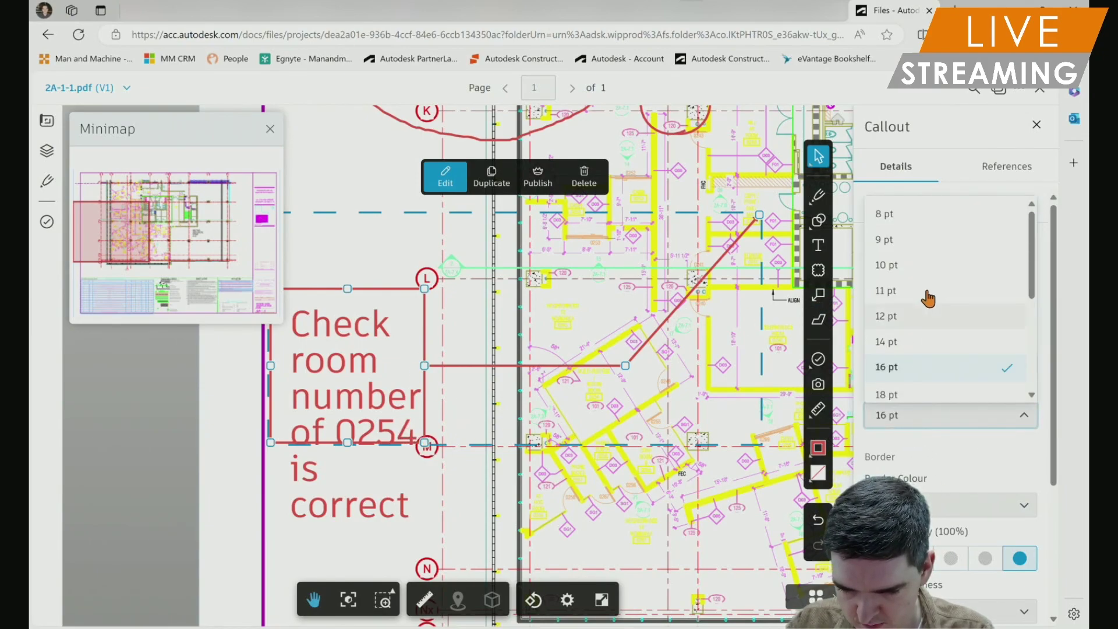
click(918, 226)
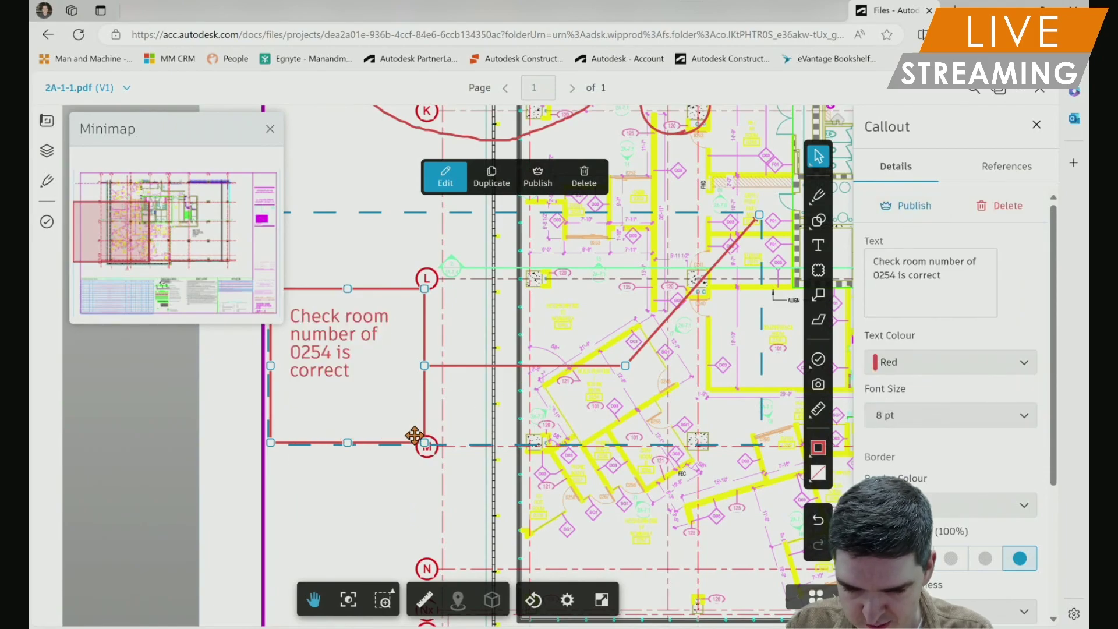
drag(425, 443, 399, 412)
Move the callout's arrowhead to the room 0254 label in the multi-purpose / scrum room
drag(759, 217, 581, 383)
scroll(584, 386, up, 5)
scroll(587, 393, up, 3)
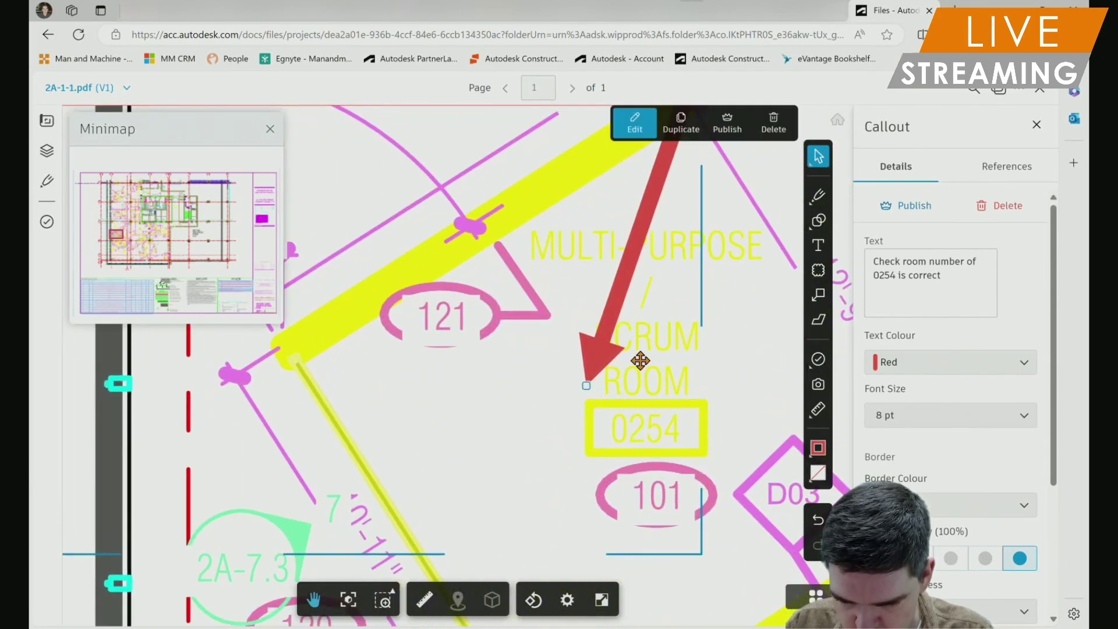
scroll(634, 364, down, 10)
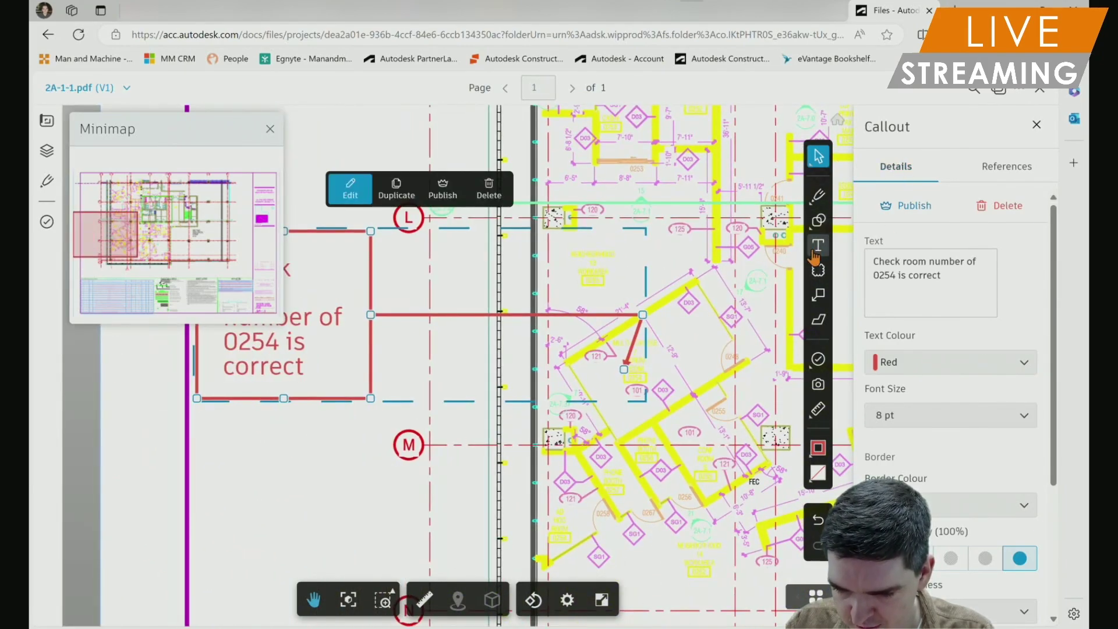
Draw a cloud markup around the multi-purpose / scrum room 0254 and adjust its upper edge
click(817, 270)
drag(665, 335, 808, 443)
drag(737, 336, 736, 322)
scroll(649, 399, down, 3)
scroll(658, 378, up, 3)
scroll(660, 376, down, 3)
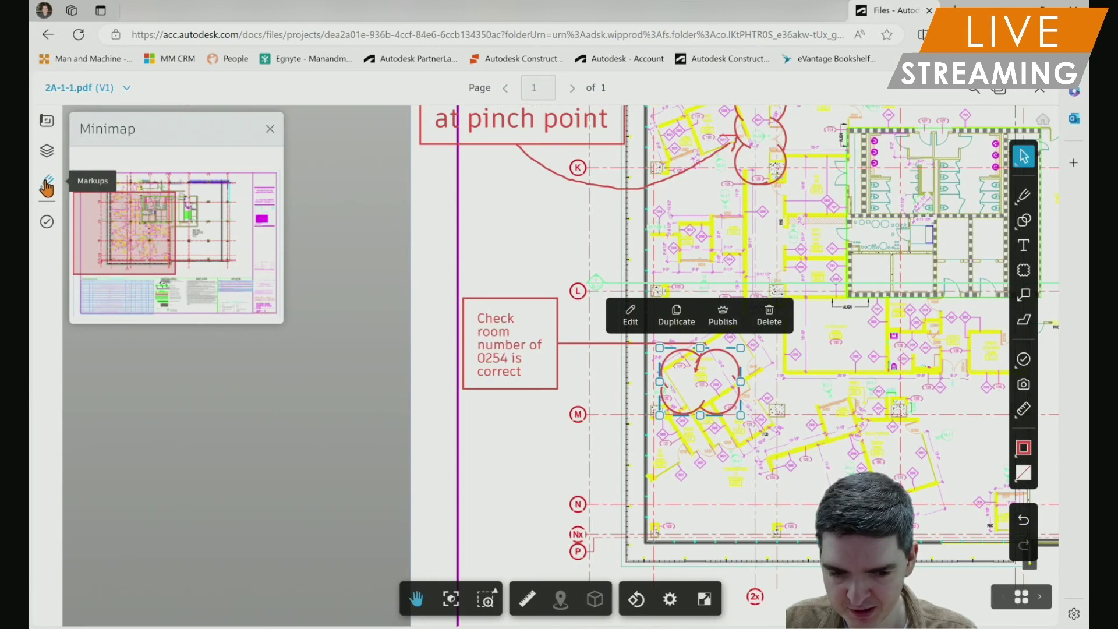
Show the list of markups and publish the pinch point cloud and the "Check access at pinch point" text
click(47, 185)
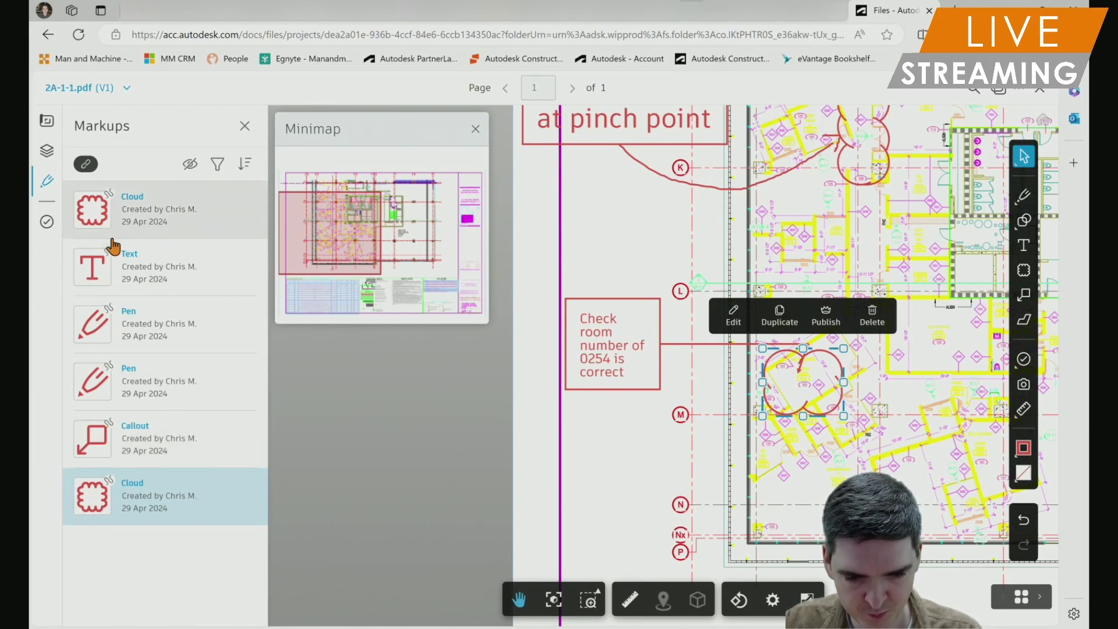
click(104, 216)
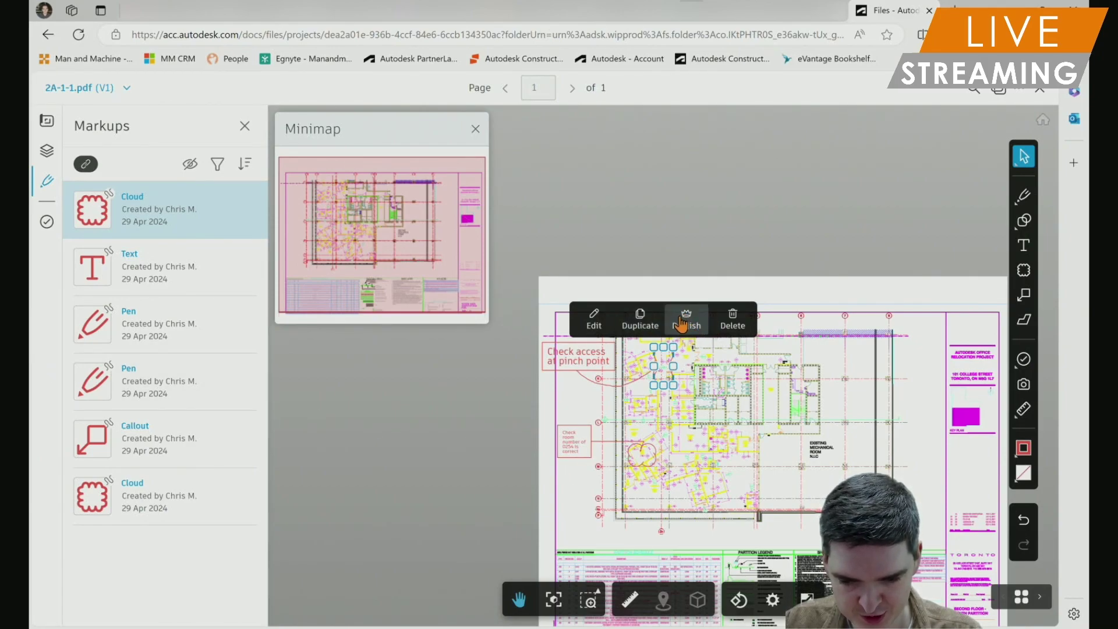
click(687, 323)
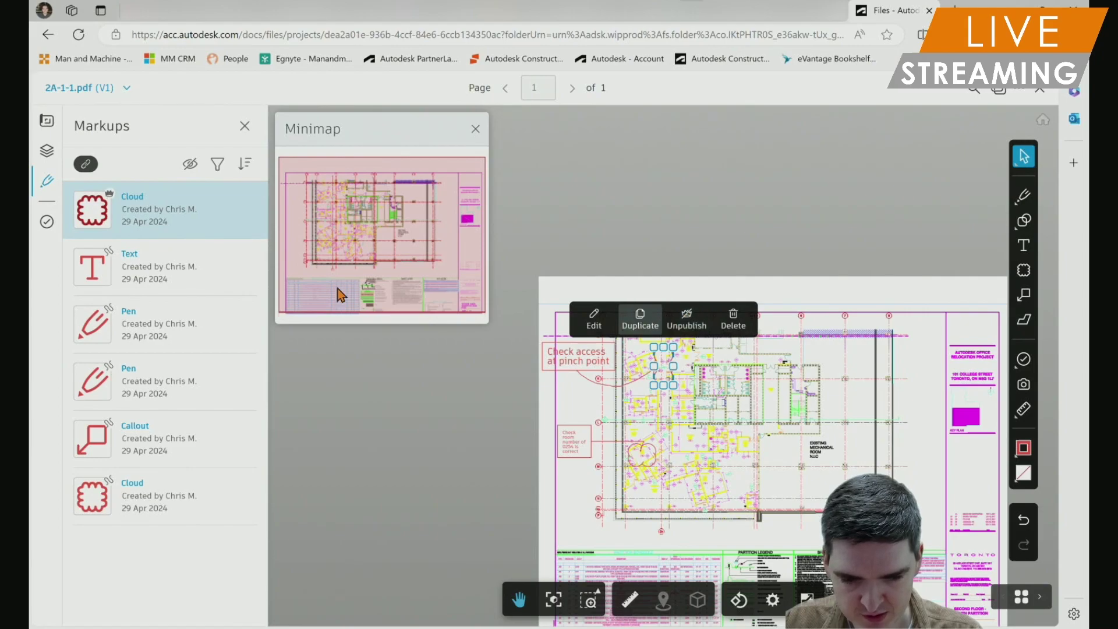
click(155, 270)
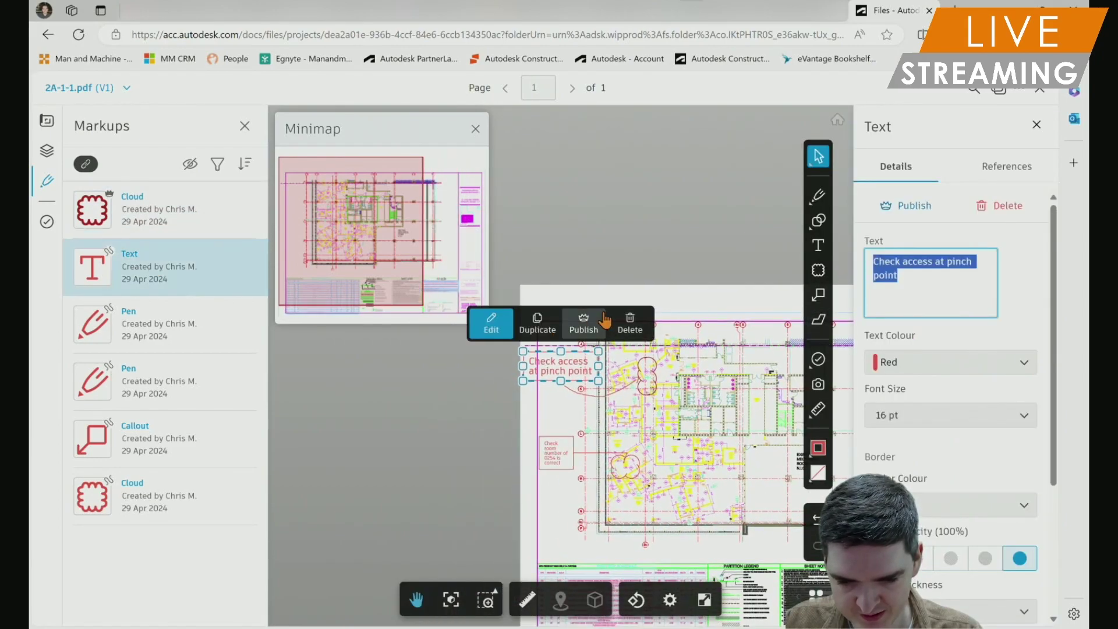
click(583, 323)
Publish both pen markups that form the arrow to the pinch point cloud
click(199, 328)
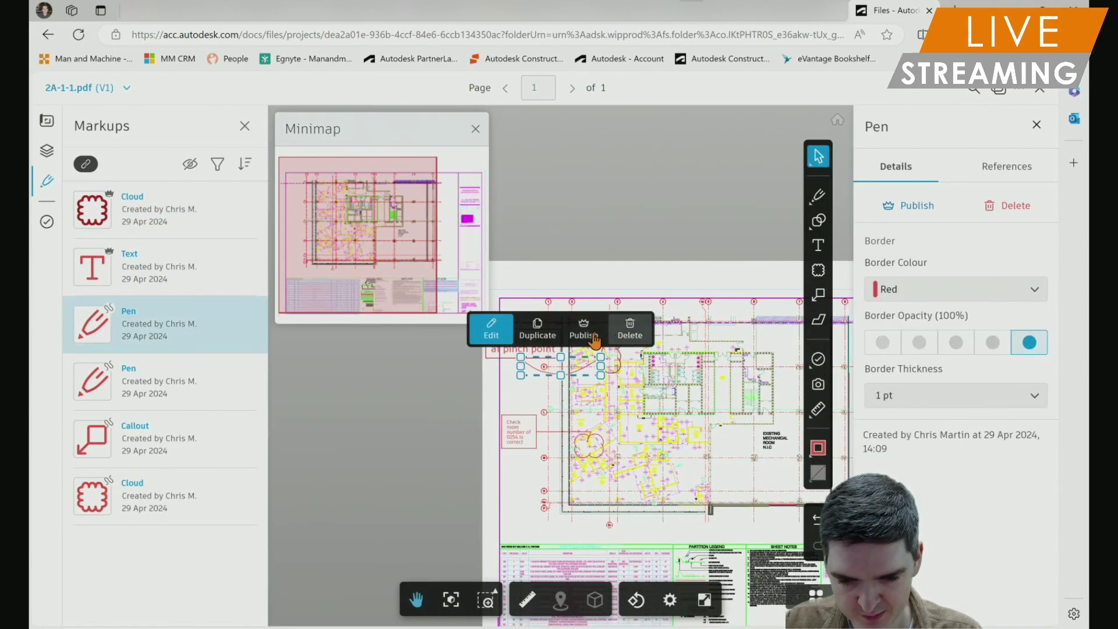
click(582, 325)
click(163, 388)
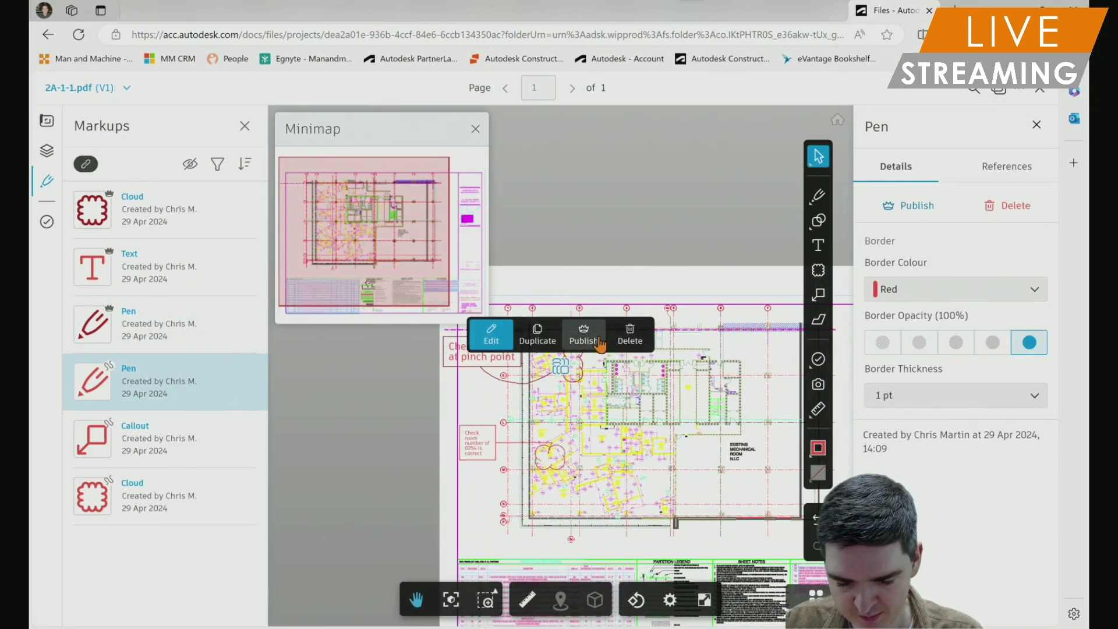
click(584, 332)
Publish the room number callout and the cloud around room 0254
click(192, 436)
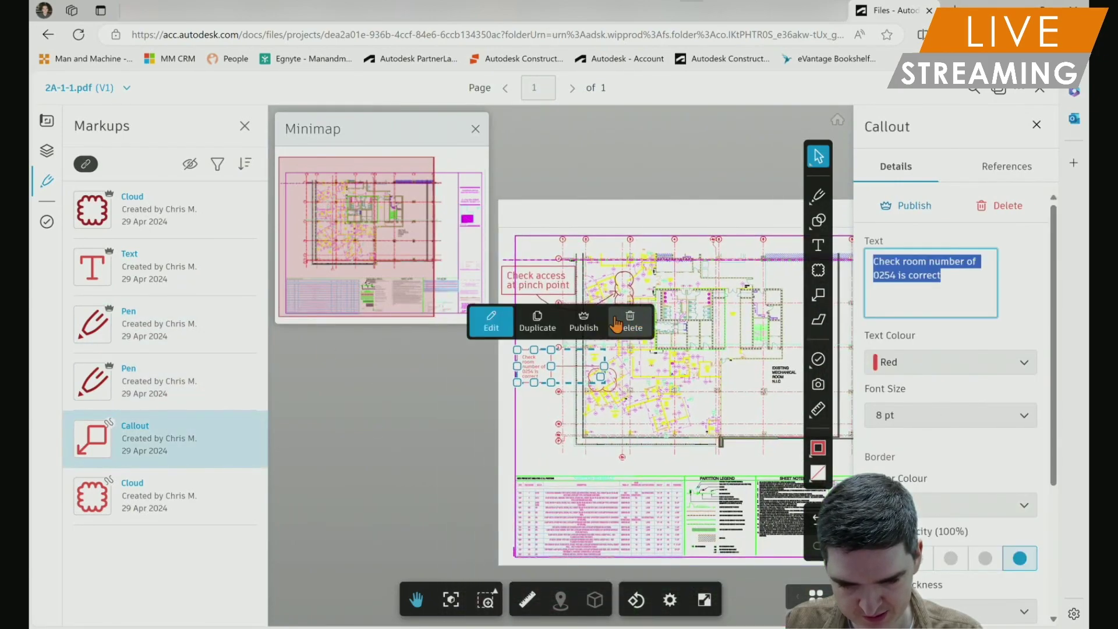
click(584, 323)
click(192, 498)
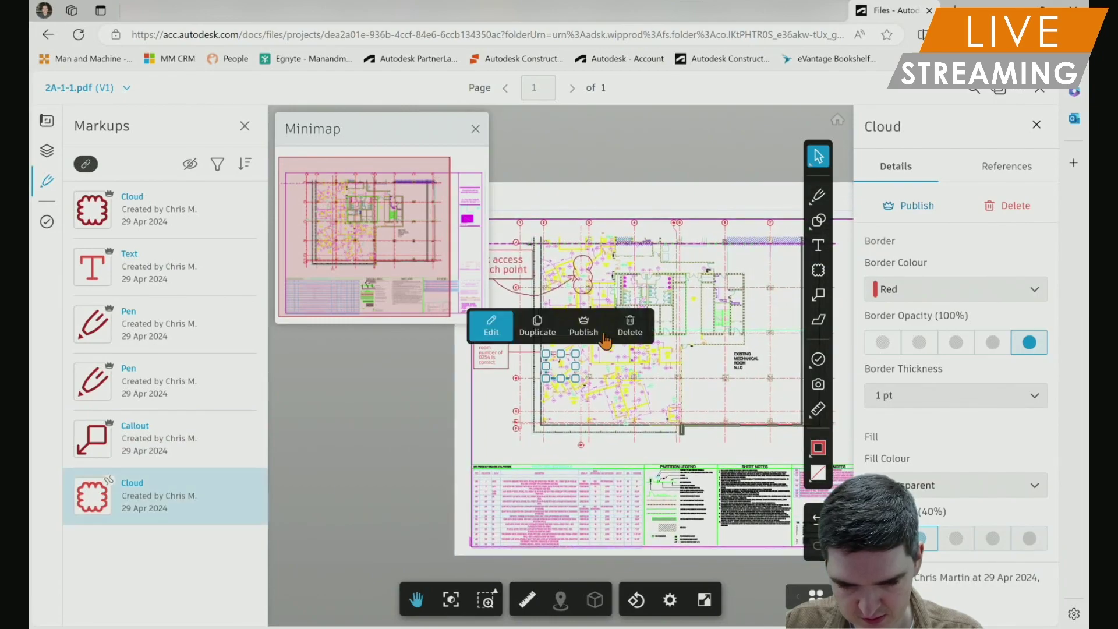
click(584, 326)
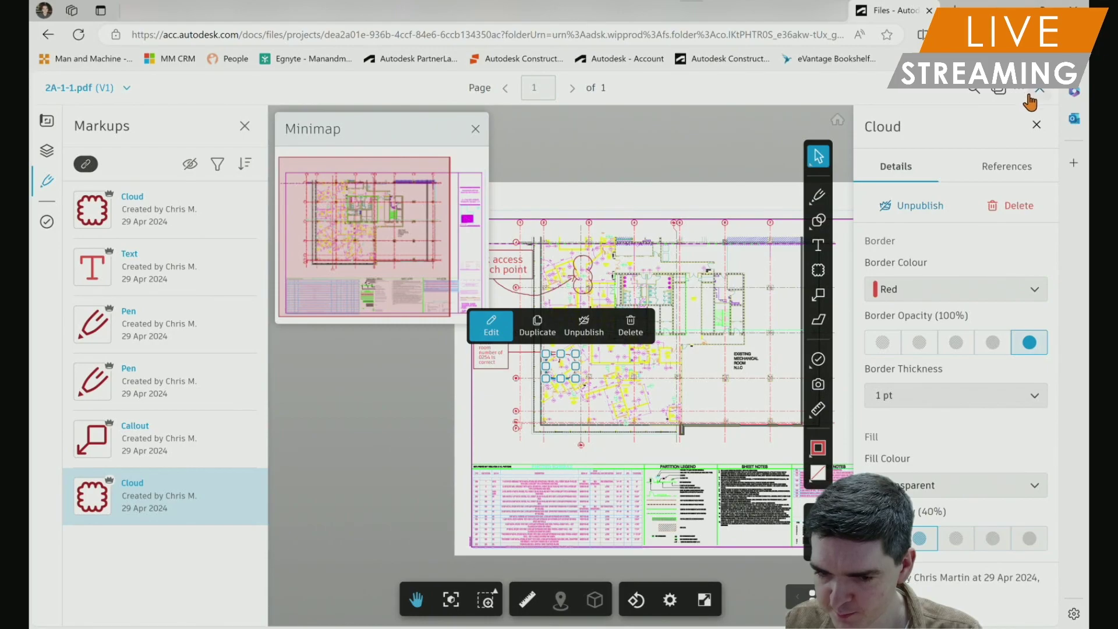
Start syncing the markups to AutoCAD and choose the project member who receives them
click(1028, 99)
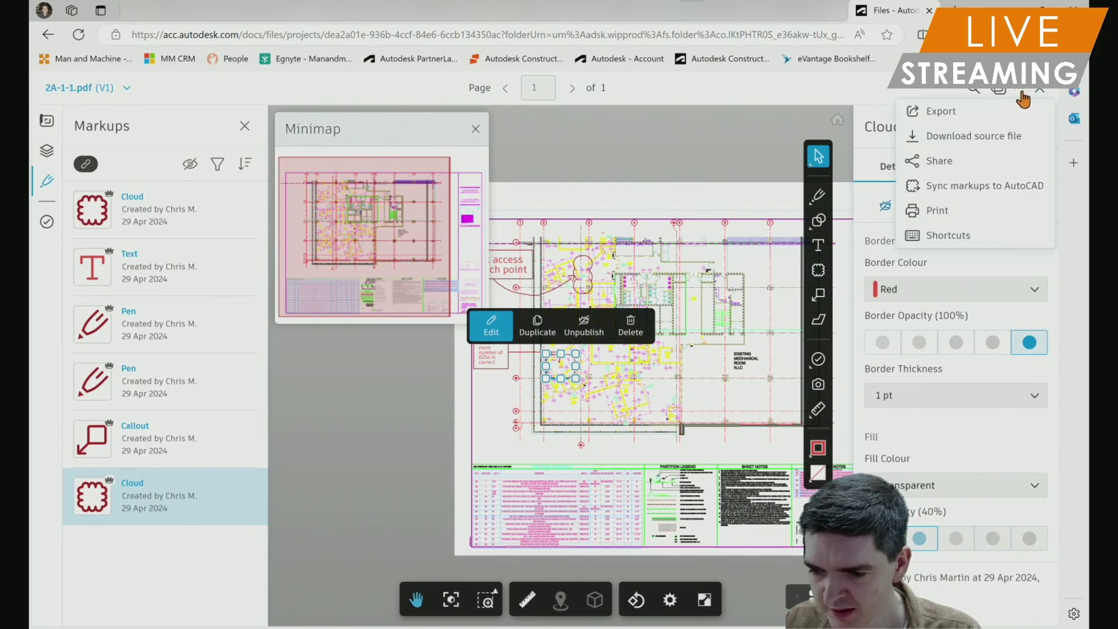
click(970, 186)
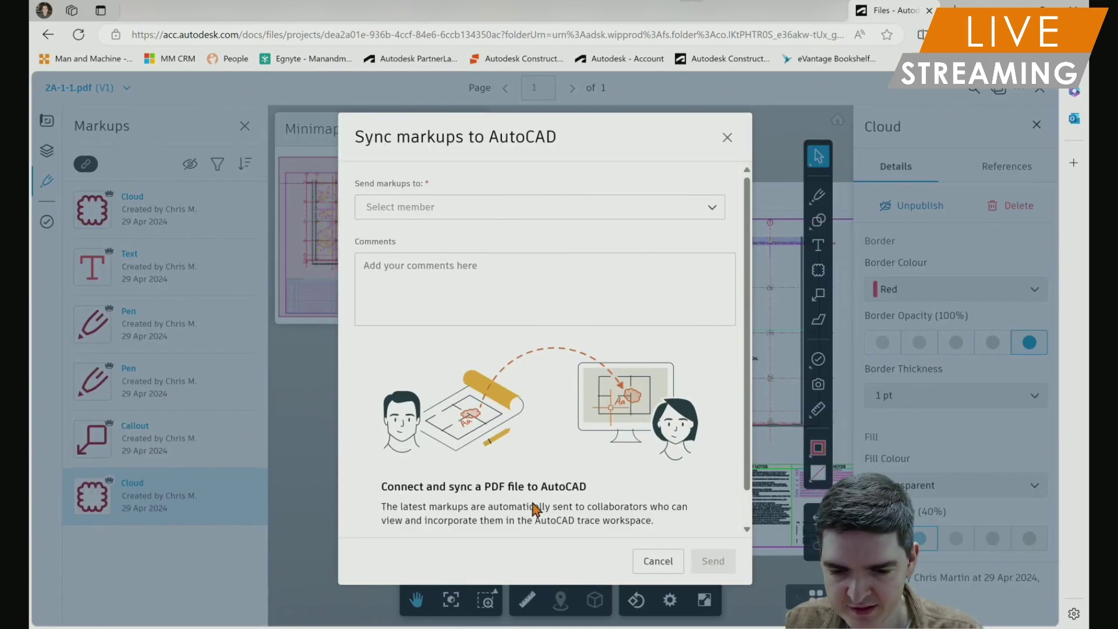
click(526, 207)
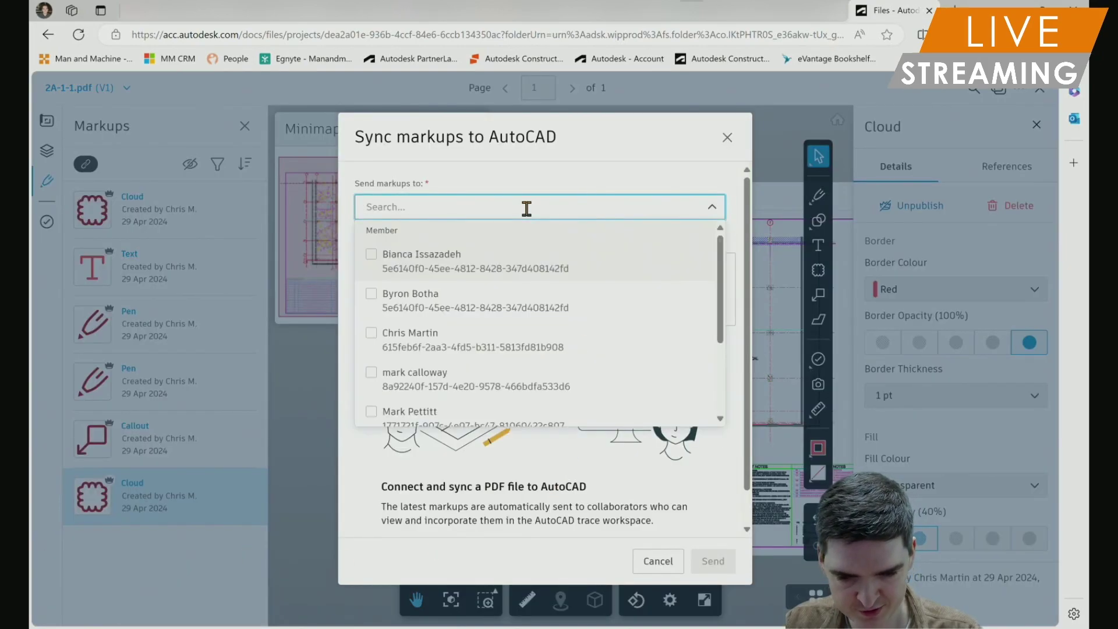
click(372, 337)
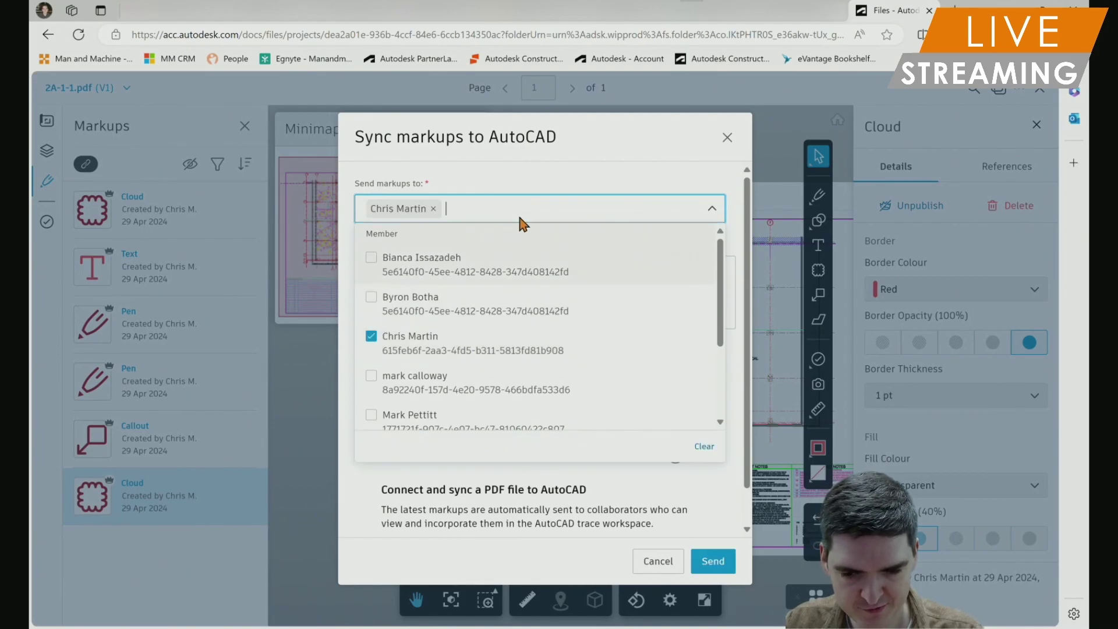
click(590, 169)
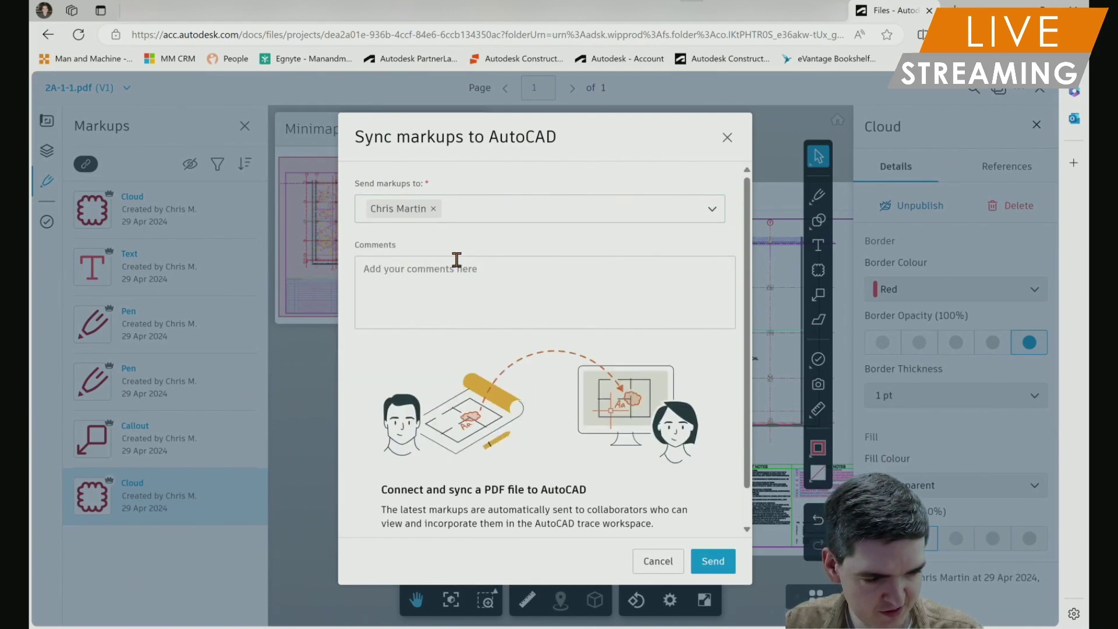
Add the comment "Please see latest markups. Thank you." and send the markups
click(449, 289)
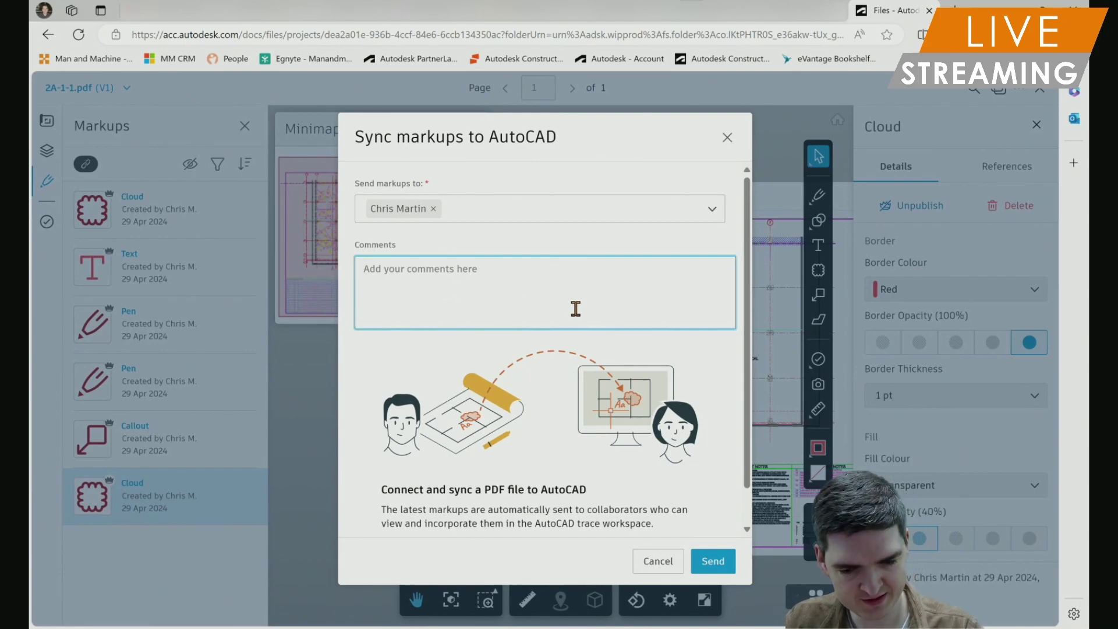
text(Pl)
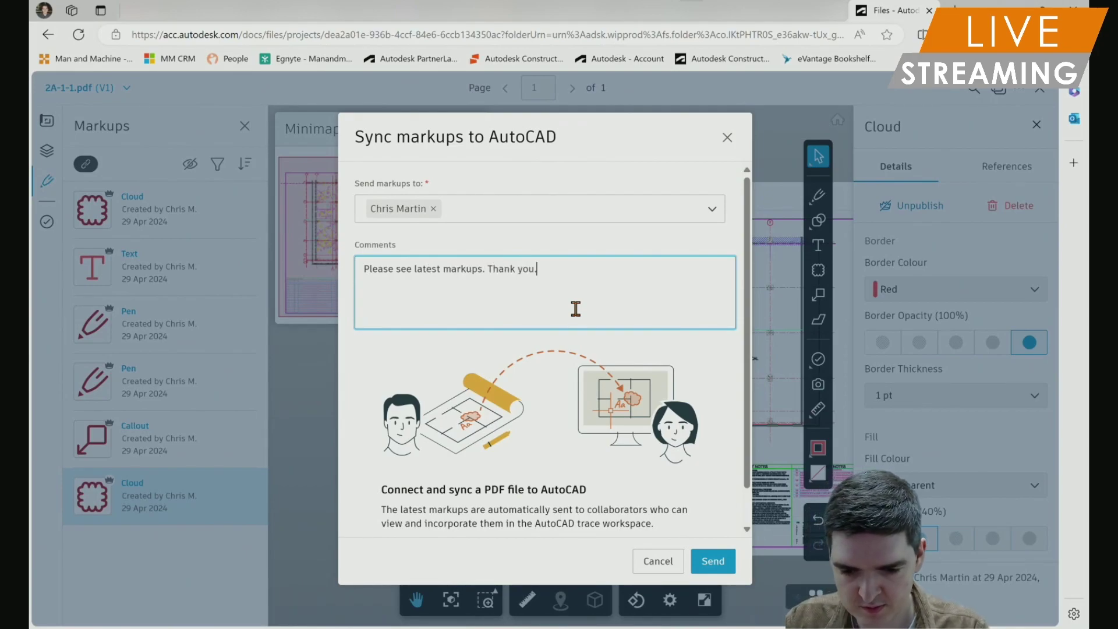
click(708, 566)
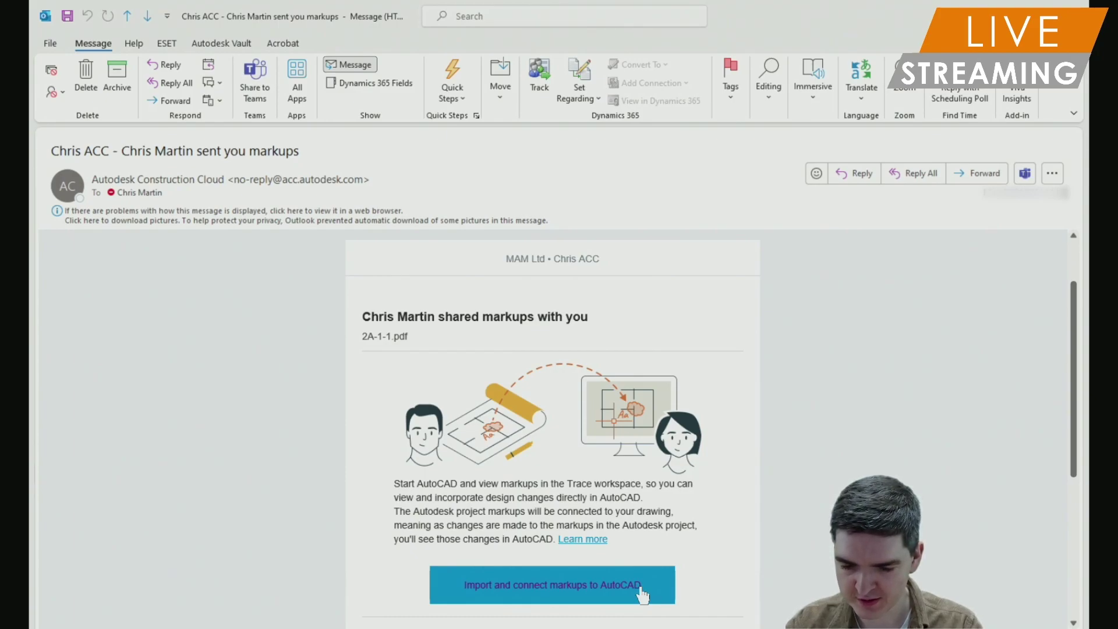
Follow the shared markups email's link to import and connect the markups, and start AutoCAD from the launch page
click(642, 593)
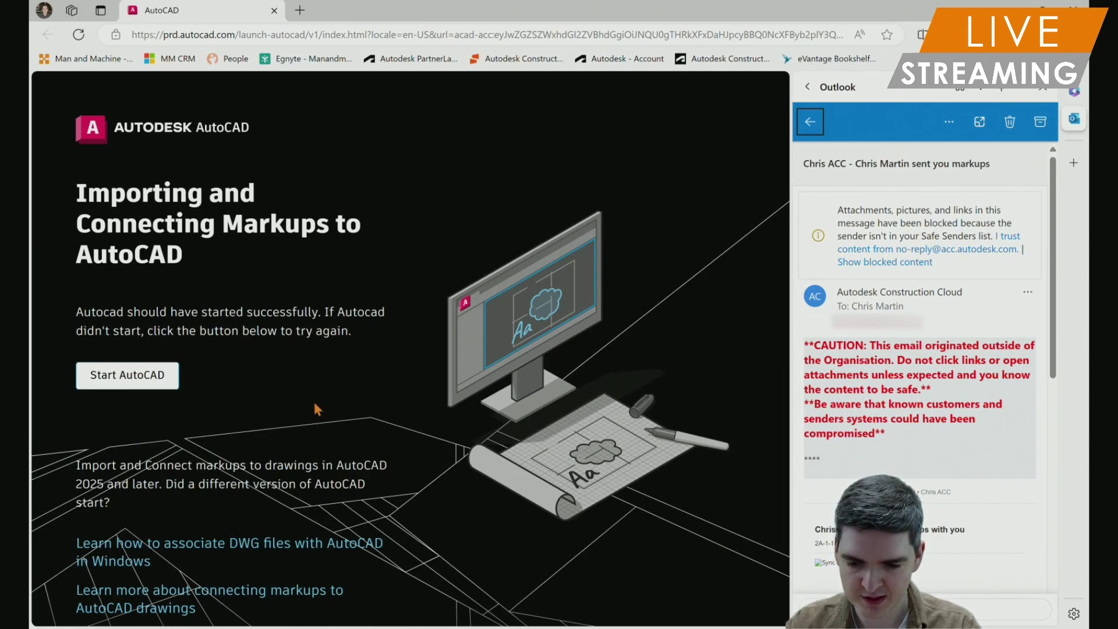
click(134, 381)
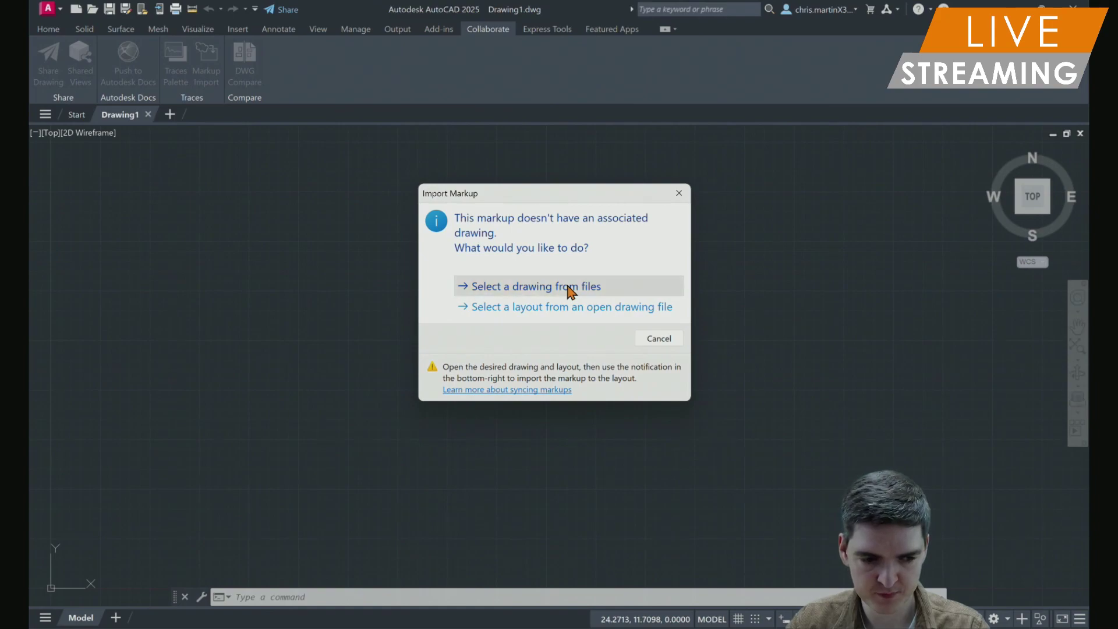
Choose to select the markup's drawing from files and browse through the MAM Ltd folder to the other project containing it
click(568, 286)
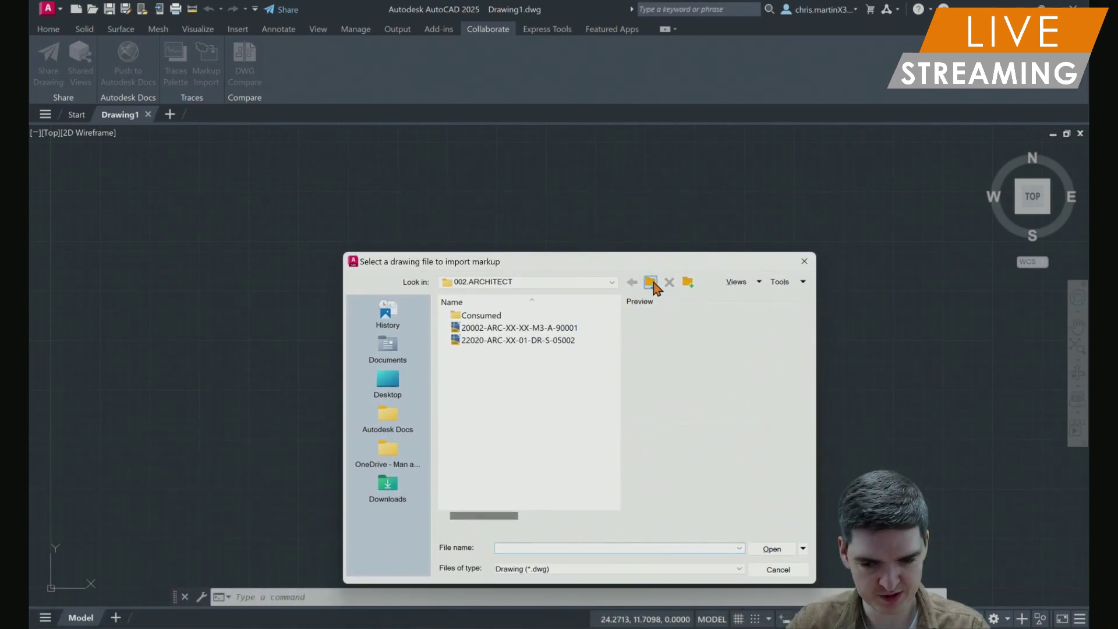
click(650, 283)
double_click(506, 330)
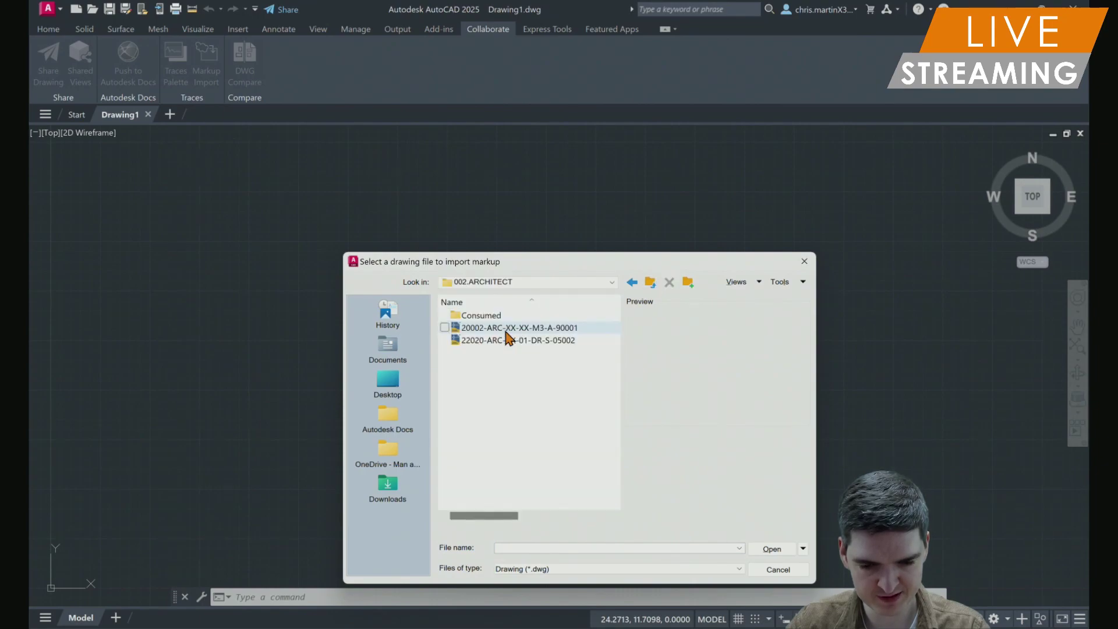
click(649, 283)
click(512, 283)
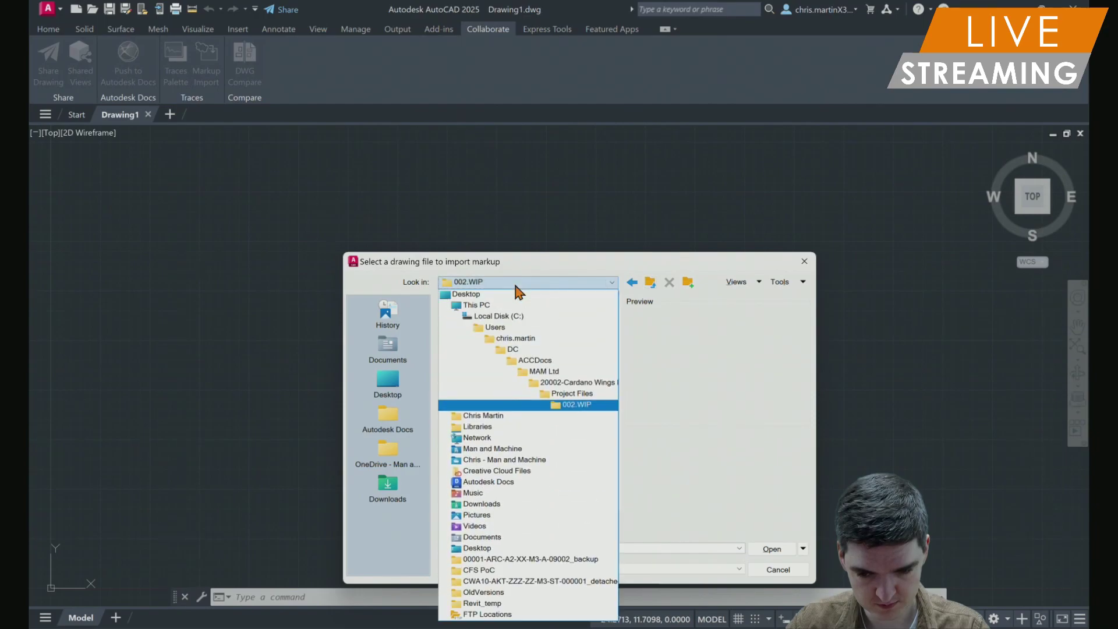
click(544, 371)
scroll(492, 469, down, 1)
click(489, 502)
double_click(489, 501)
Open the drawing 2A-1-1 from Project Files, 002.WIP, 002.ARCHITECT for the markup import
double_click(491, 316)
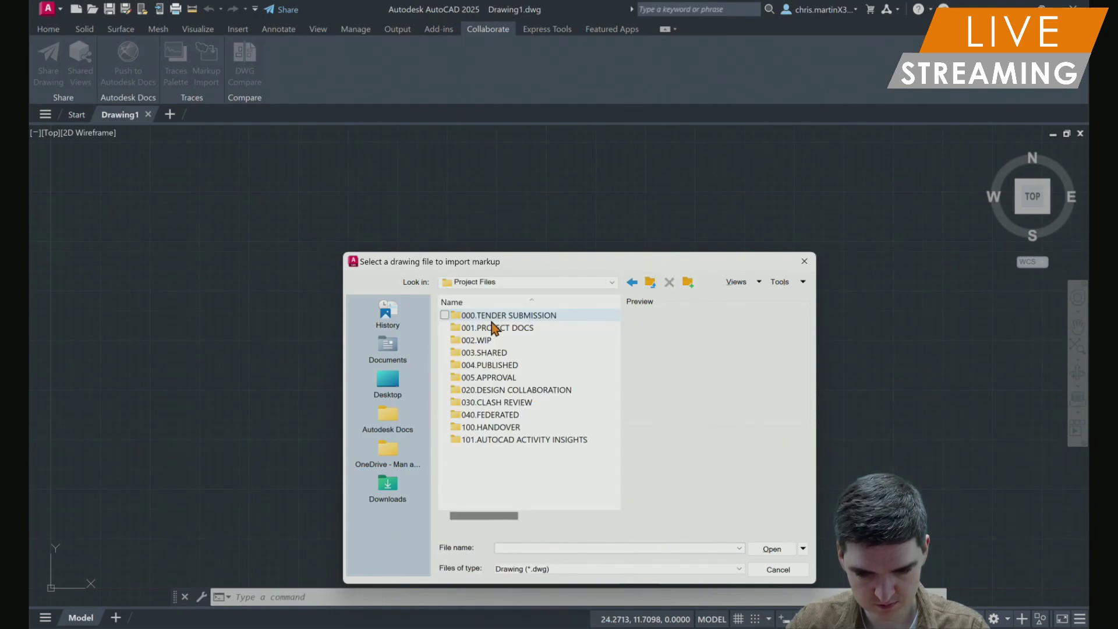
double_click(491, 338)
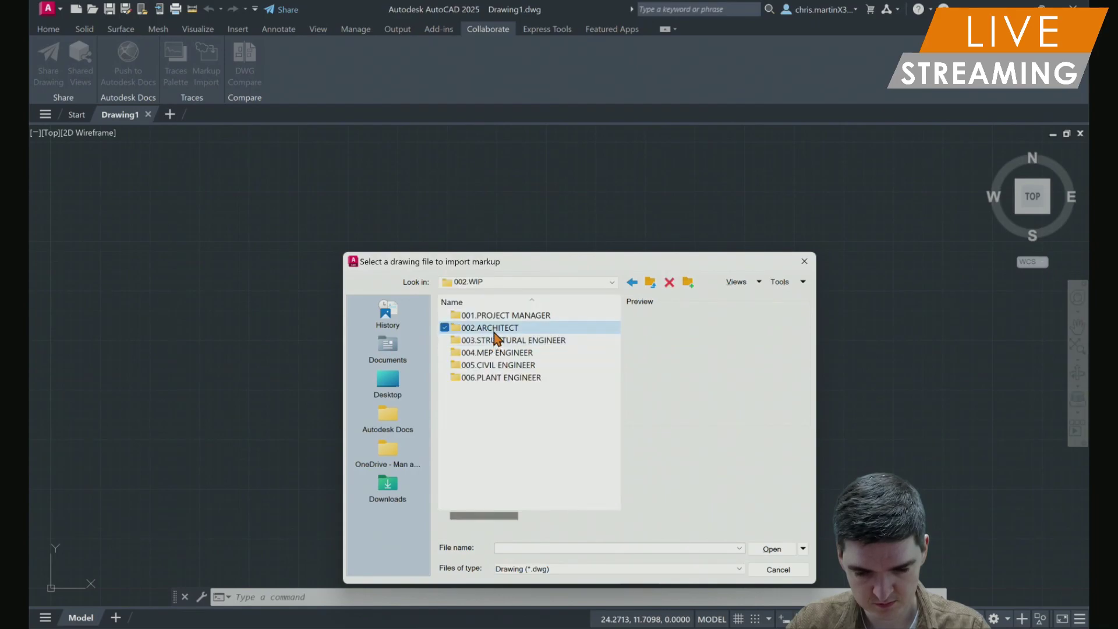
double_click(493, 329)
click(499, 352)
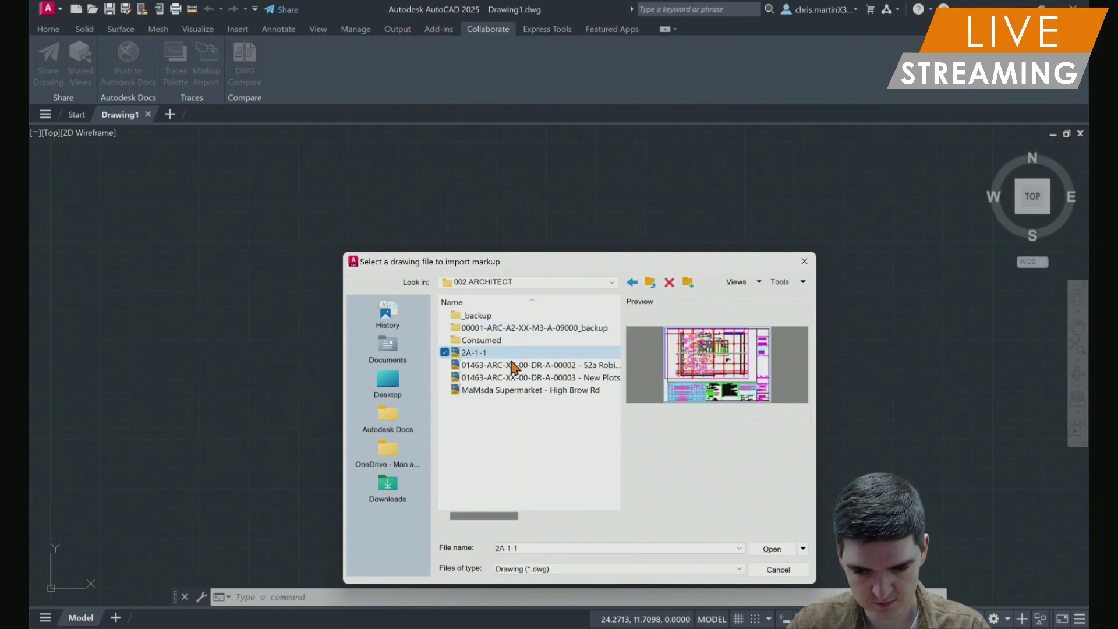
click(770, 548)
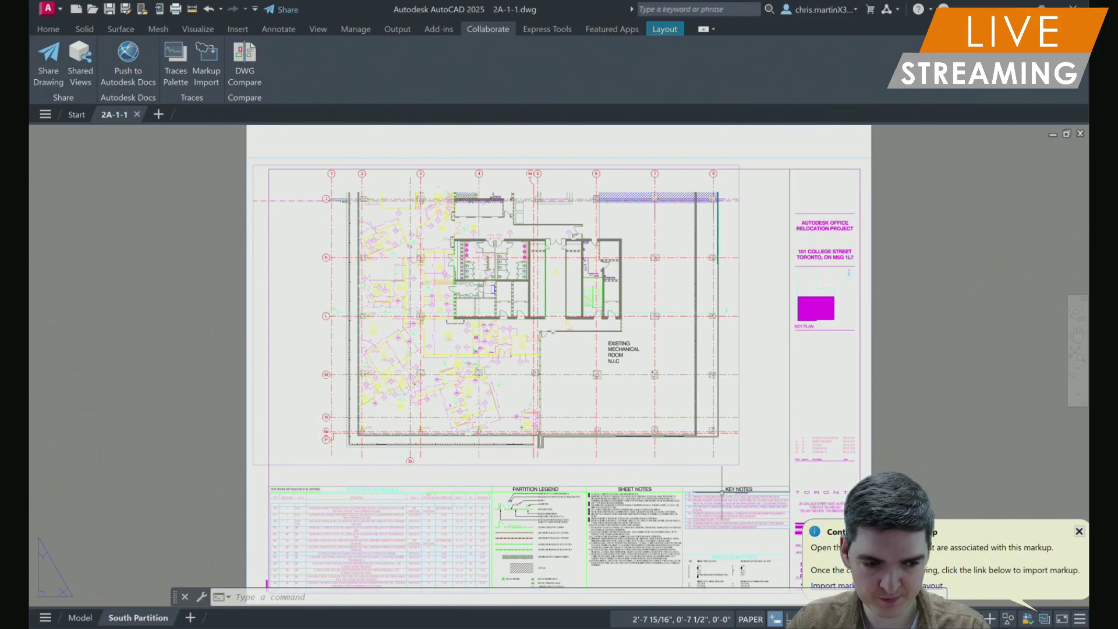
Import the markup into the current South Partition layout and accept its automatic placement
click(824, 585)
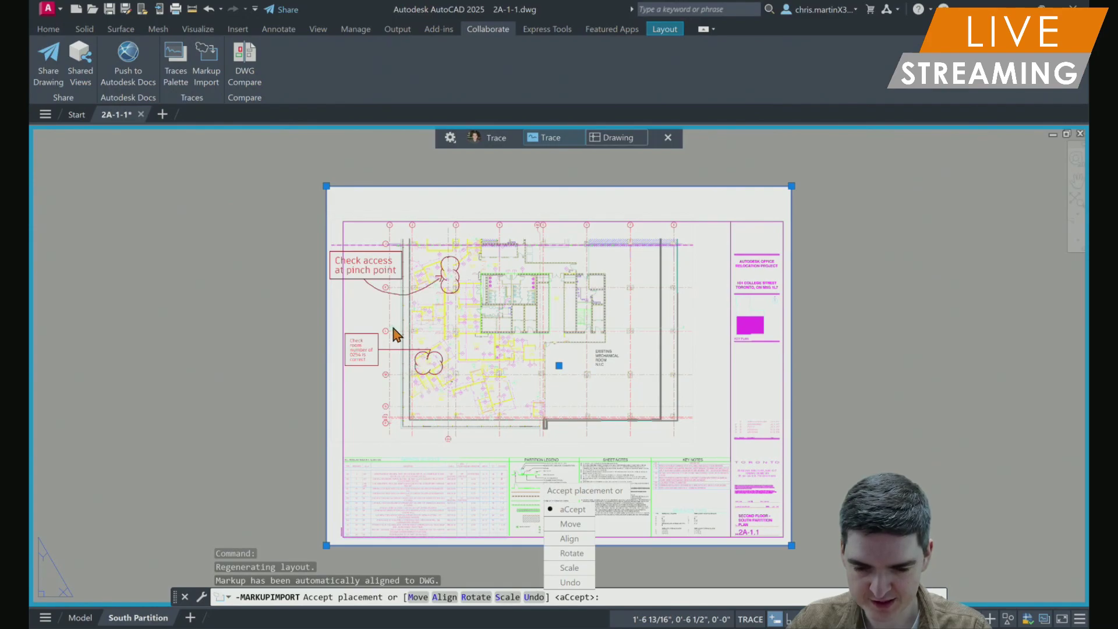
click(574, 510)
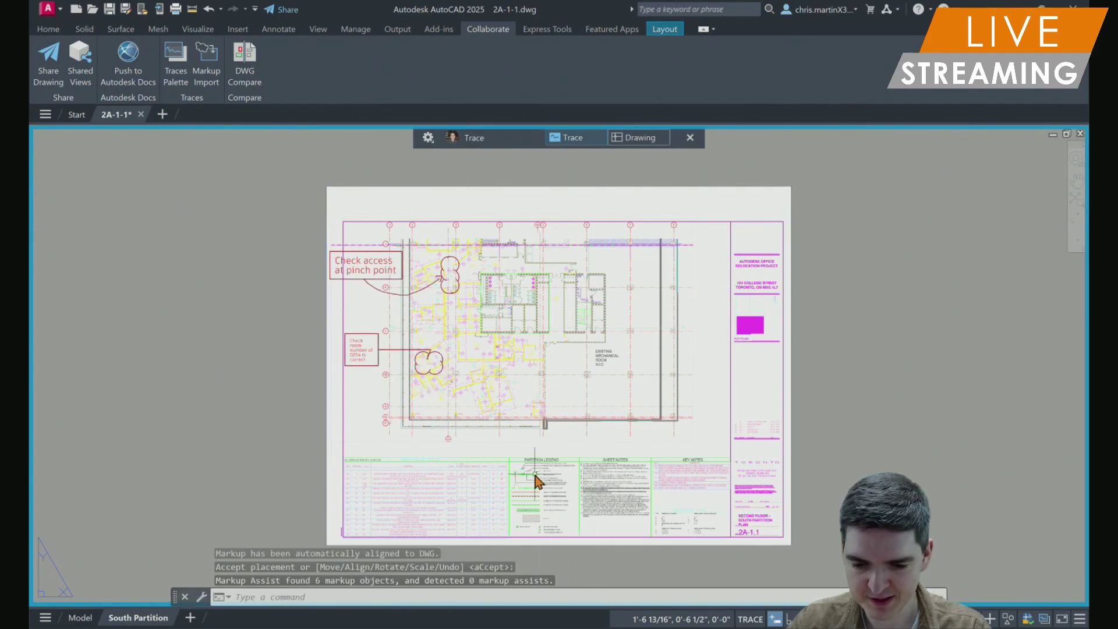
scroll(373, 299, up, 4)
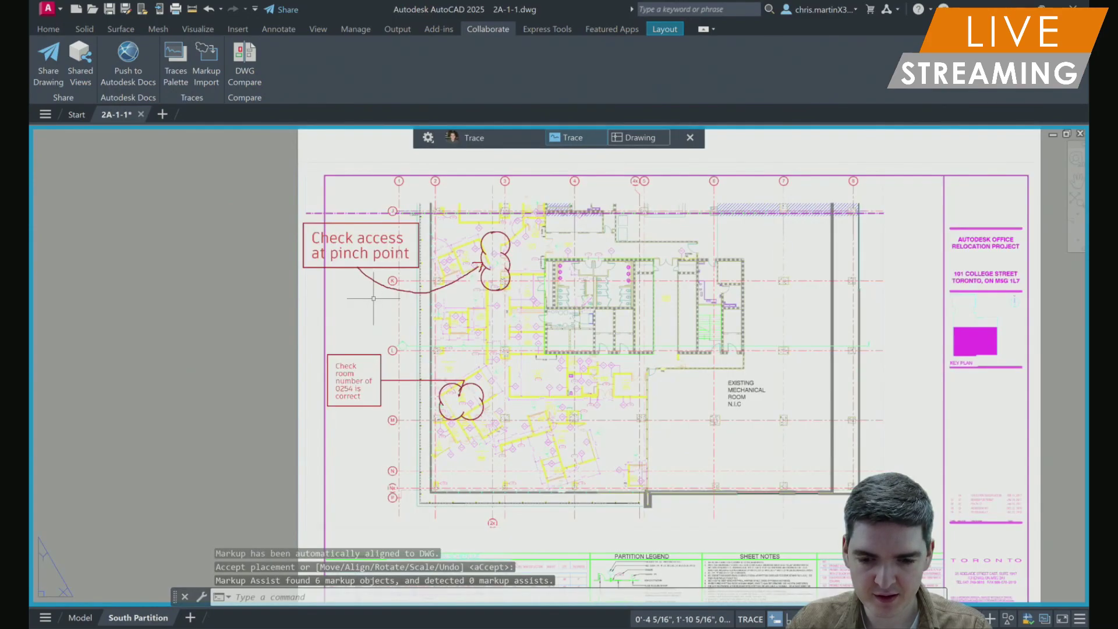
Switch from the imported trace to editing the drawing with the markups shown over it
key(Escape)
key(Escape)
click(640, 138)
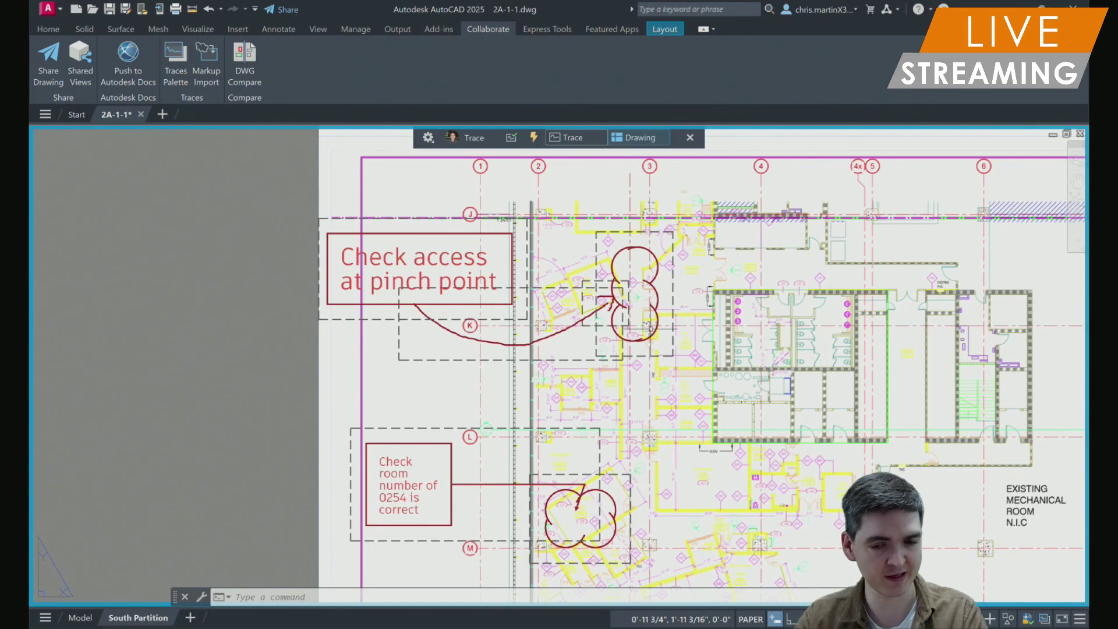
mouse_move(635, 315)
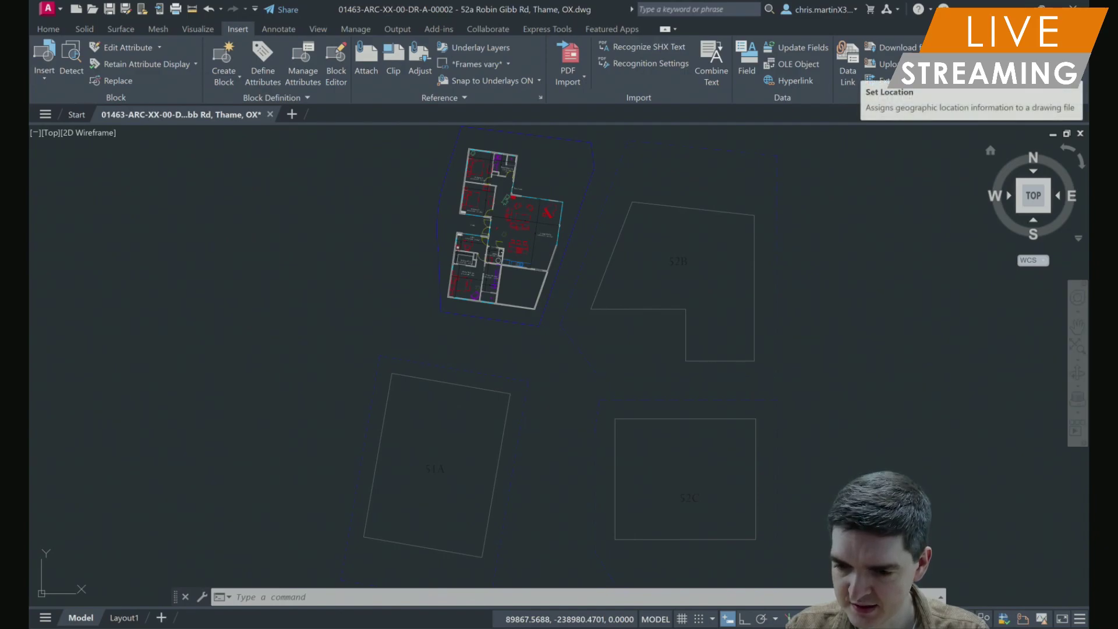
Set the drawing's geographic location from Esri Maps by searching for the site's postcode and dropping the marker on the result
click(990, 67)
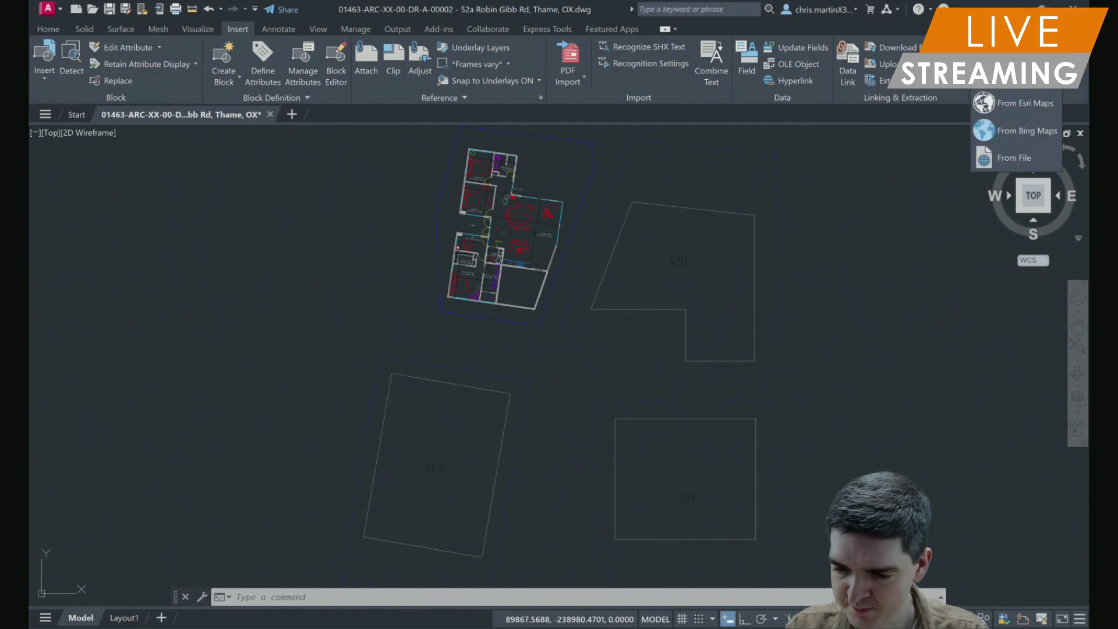
click(1025, 108)
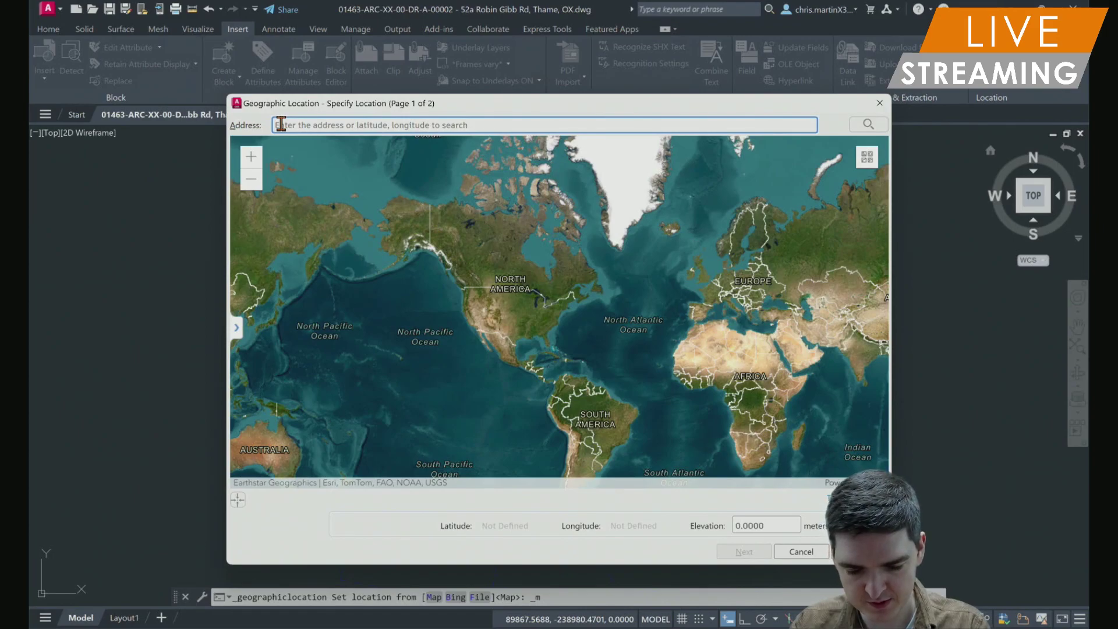
text(ox9 3r)
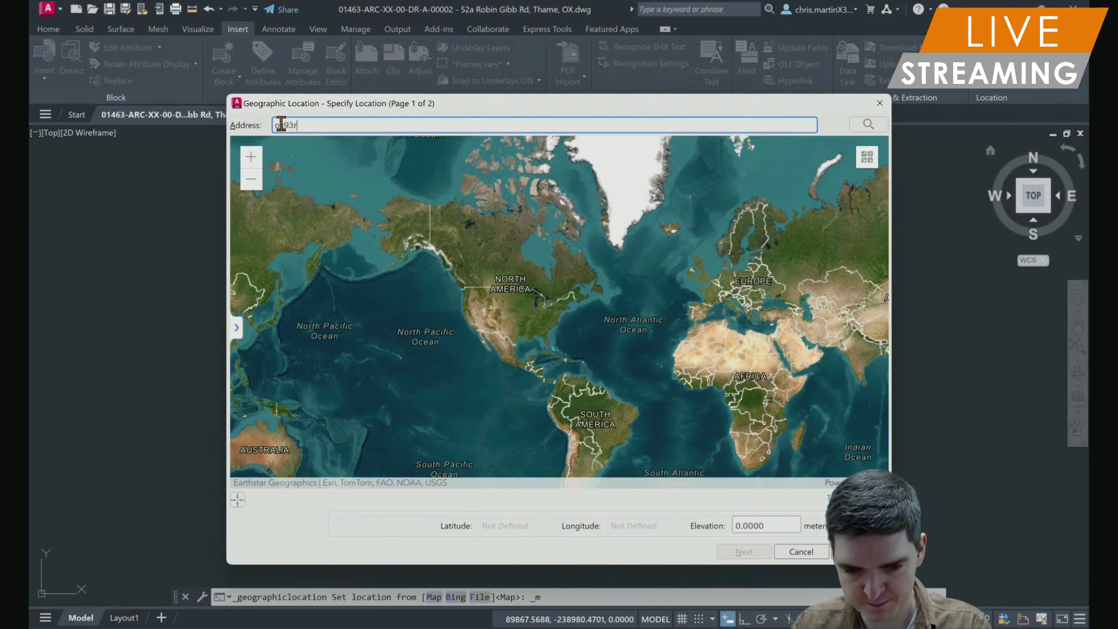
text(r)
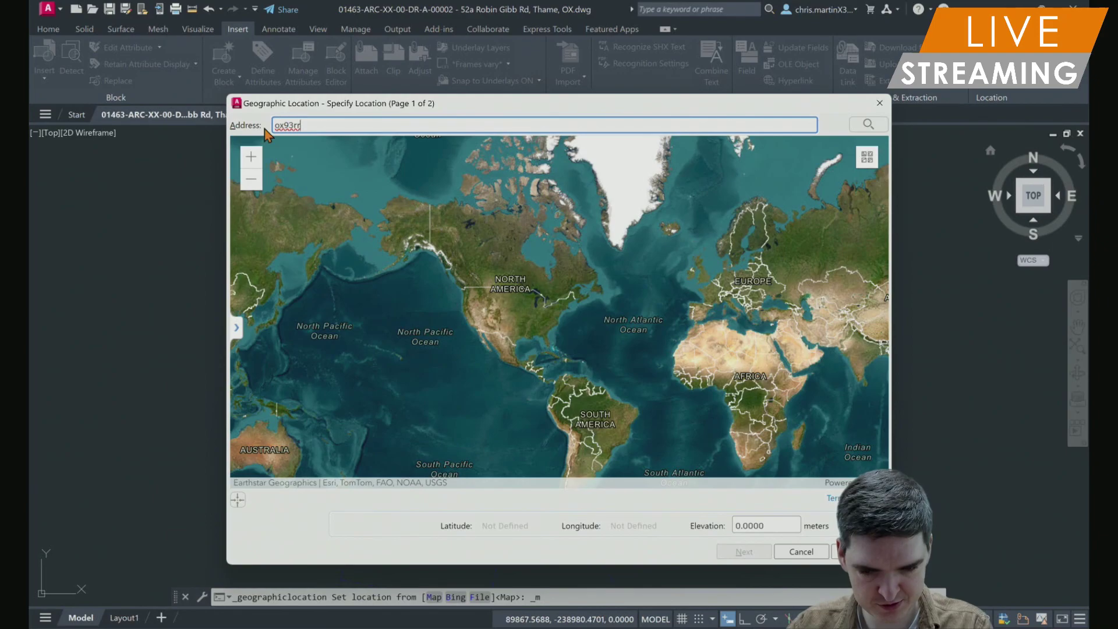
key(Return)
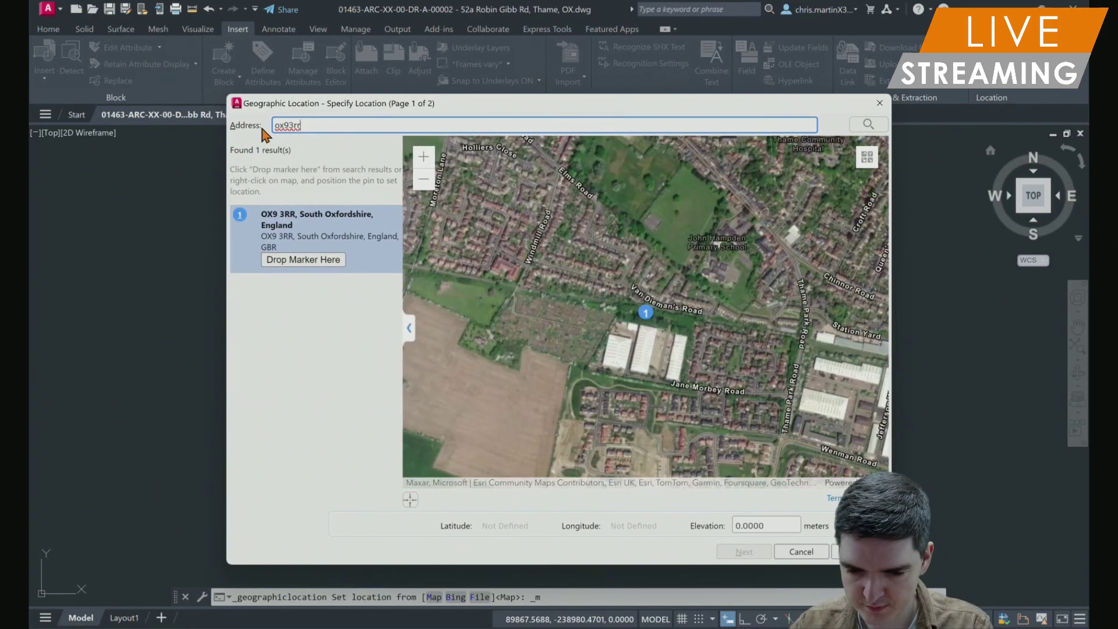
click(304, 263)
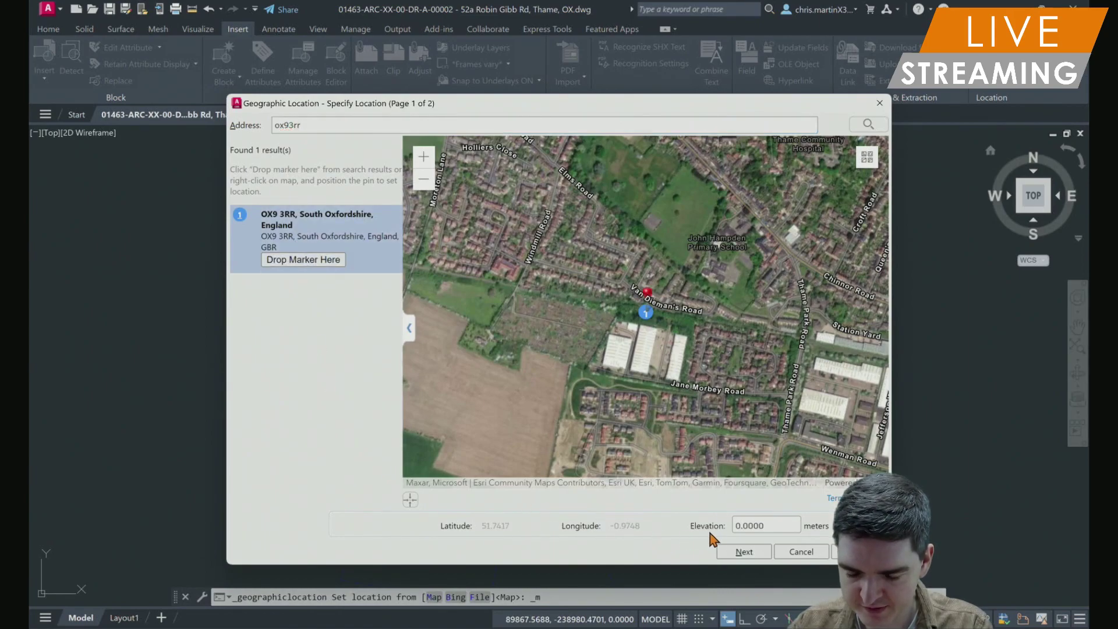
click(739, 554)
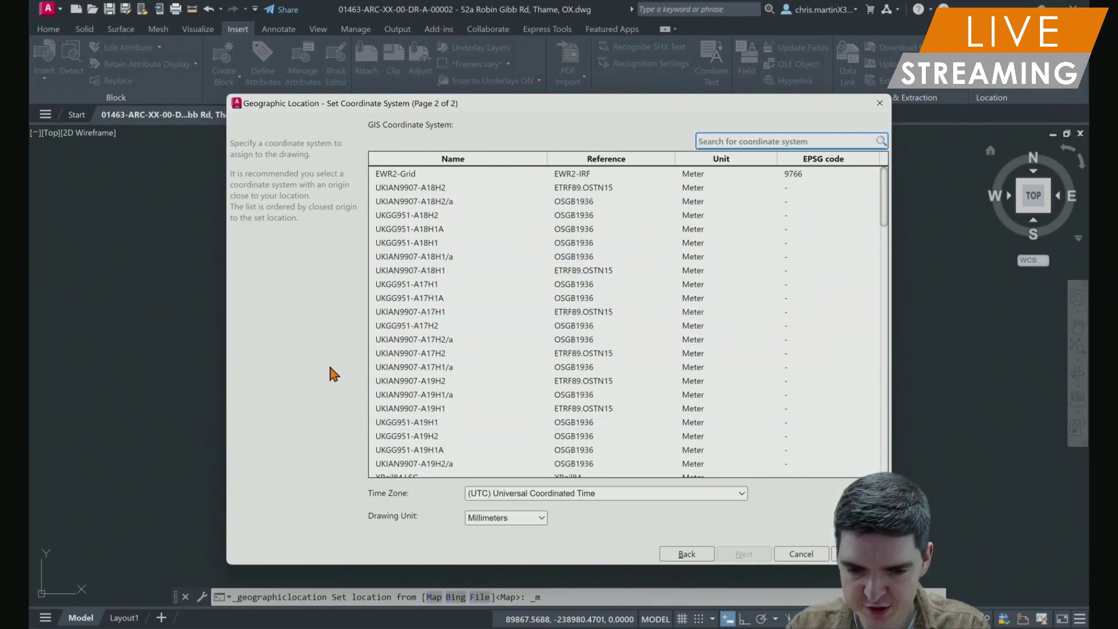
Assign the BritishNatGrid coordinate system to the drawing's geographic location
scroll(379, 308, down, 3)
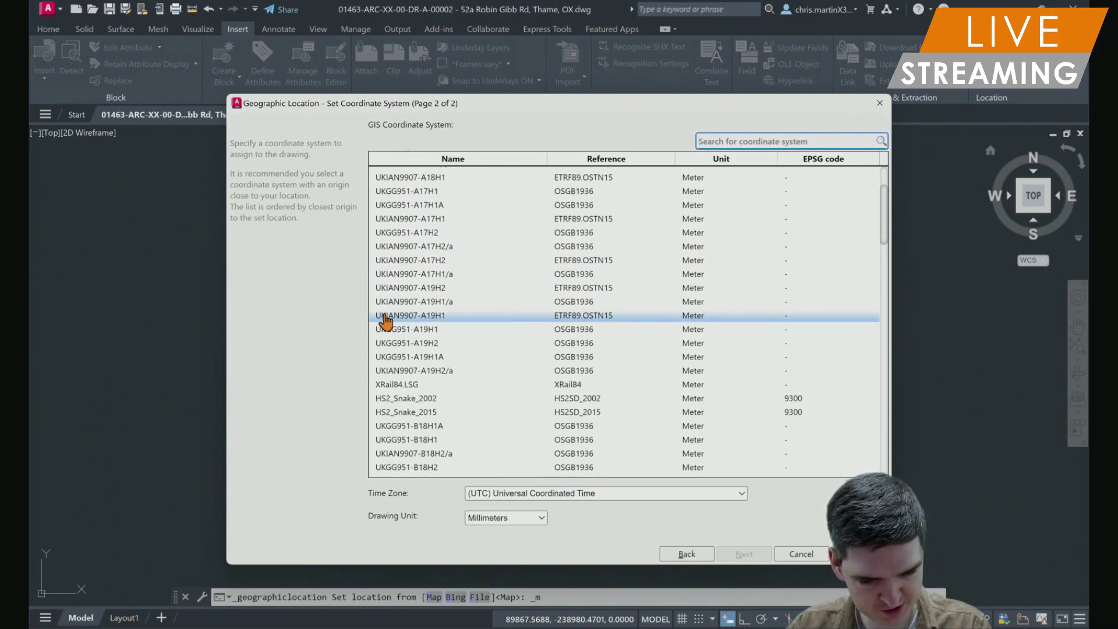
scroll(387, 326, down, 5)
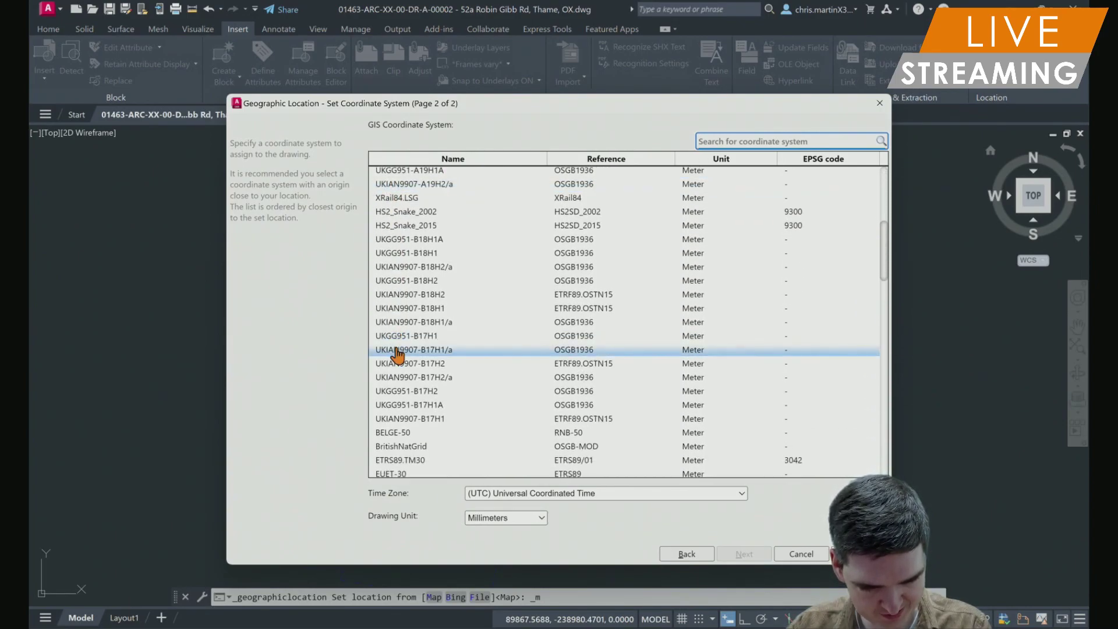
scroll(396, 352, down, 3)
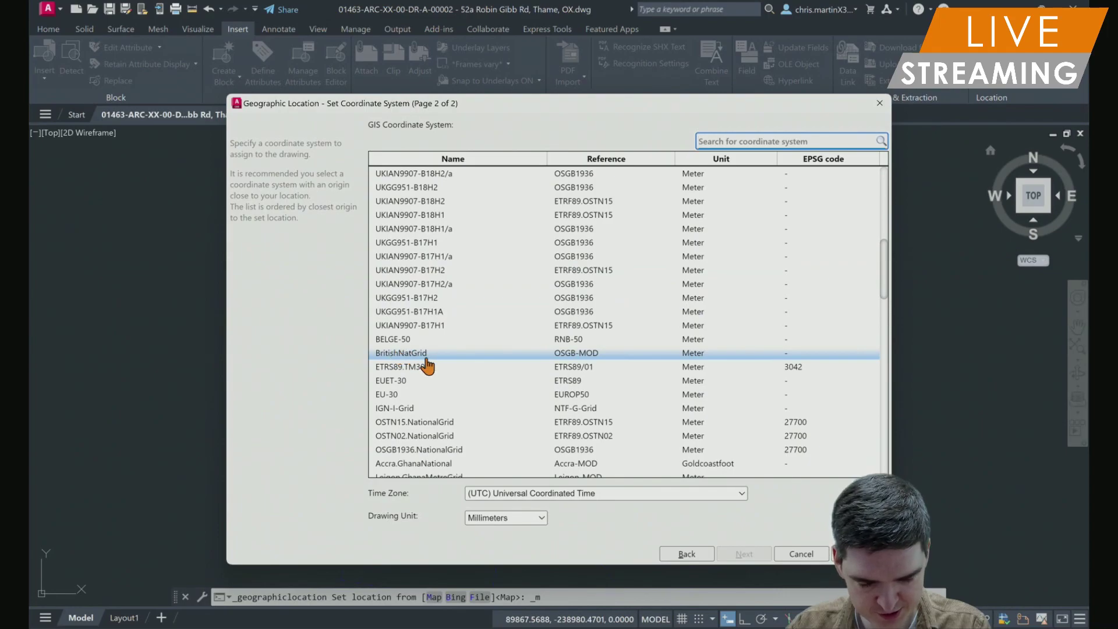
click(388, 354)
click(388, 356)
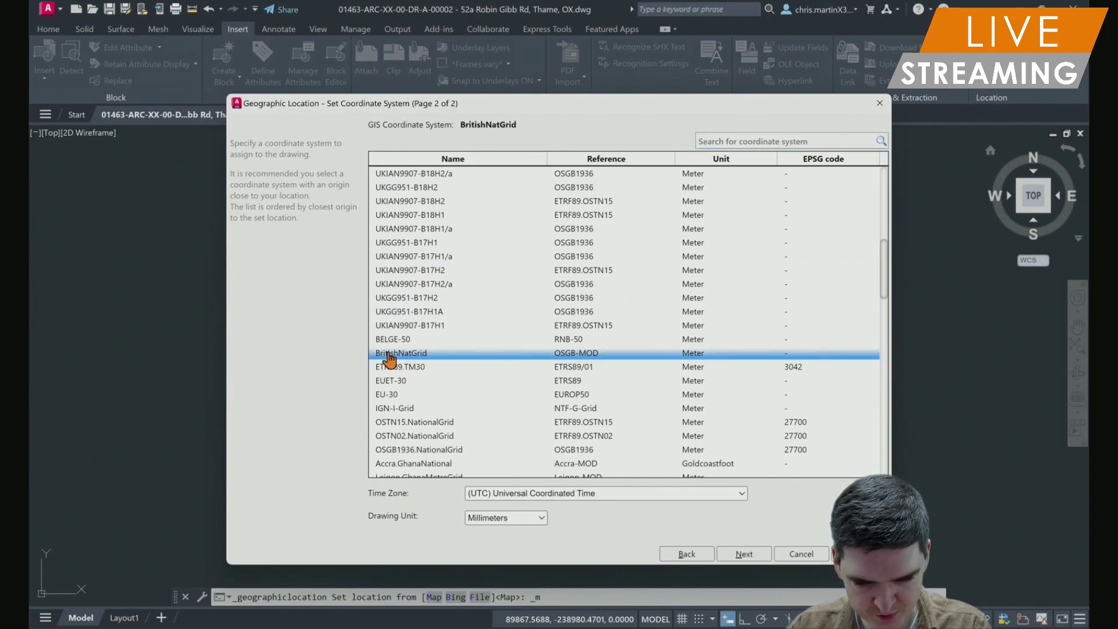
click(744, 554)
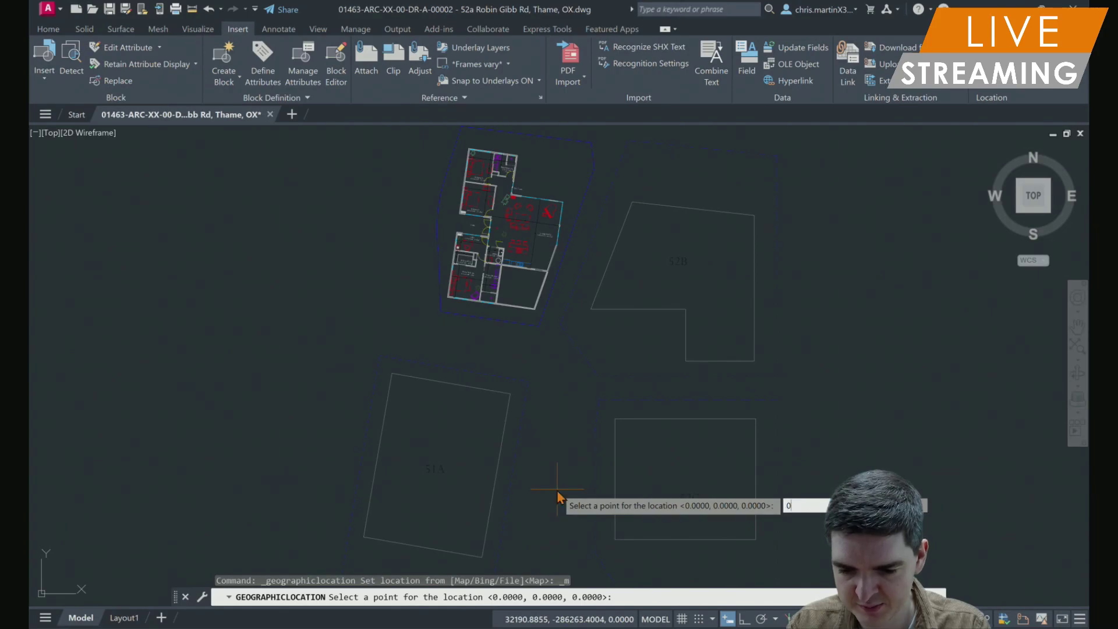
Place the geographic location at point 0,0 and accept the default north direction angle of 90
text(0,0)
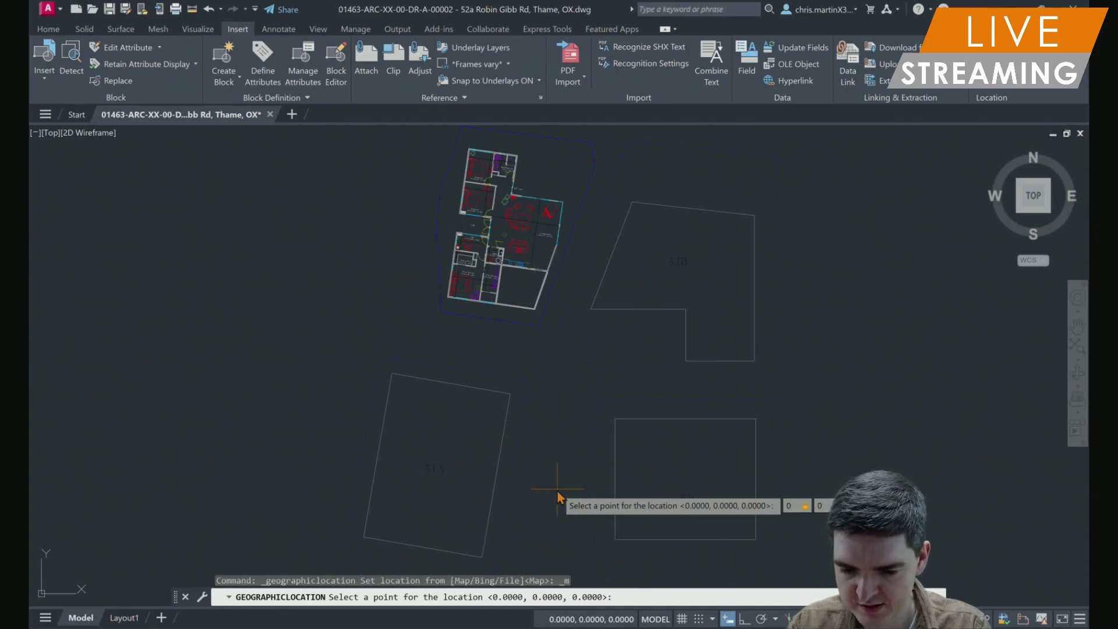
key(Return)
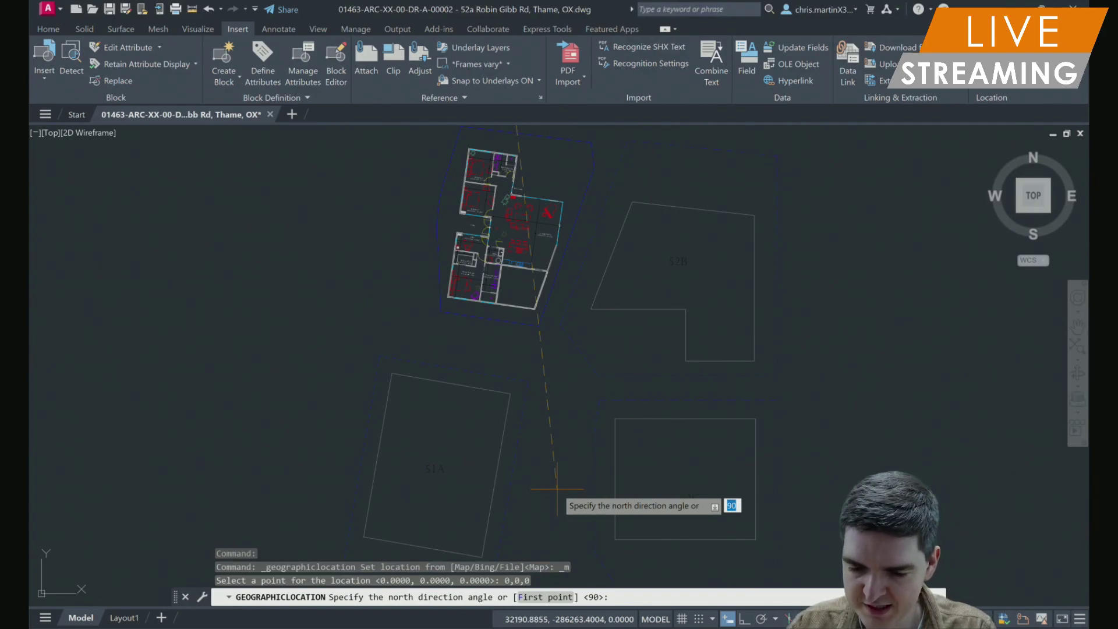
key(Return)
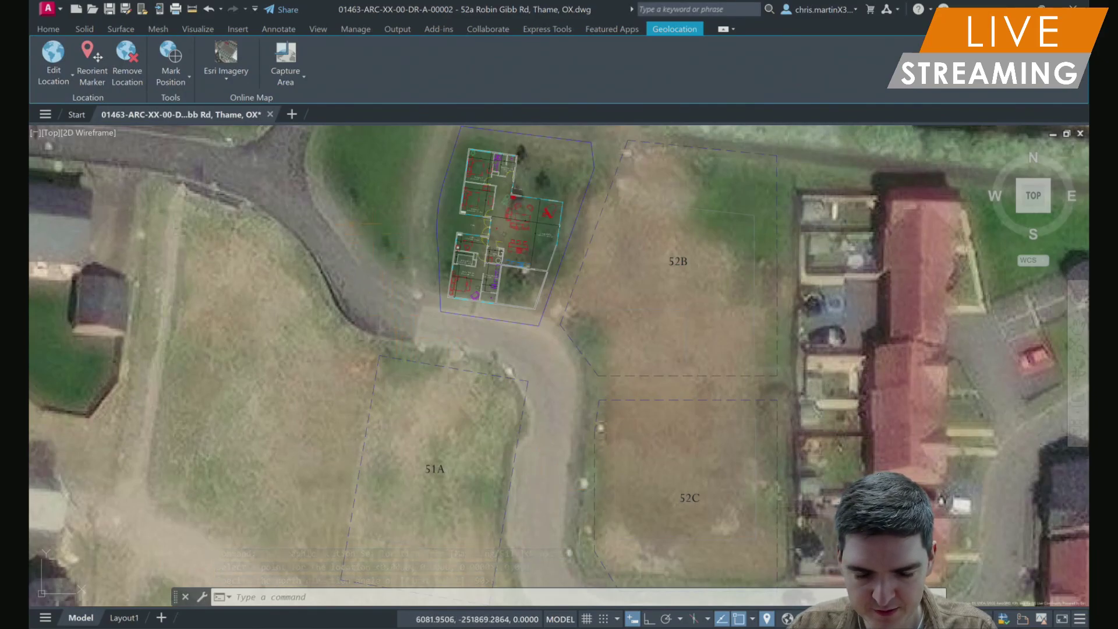
Examine the Esri aerial imagery around the housing plots, out to the whole country and back in to the town
scroll(282, 256, down, 3)
middle_drag(283, 256, 308, 293)
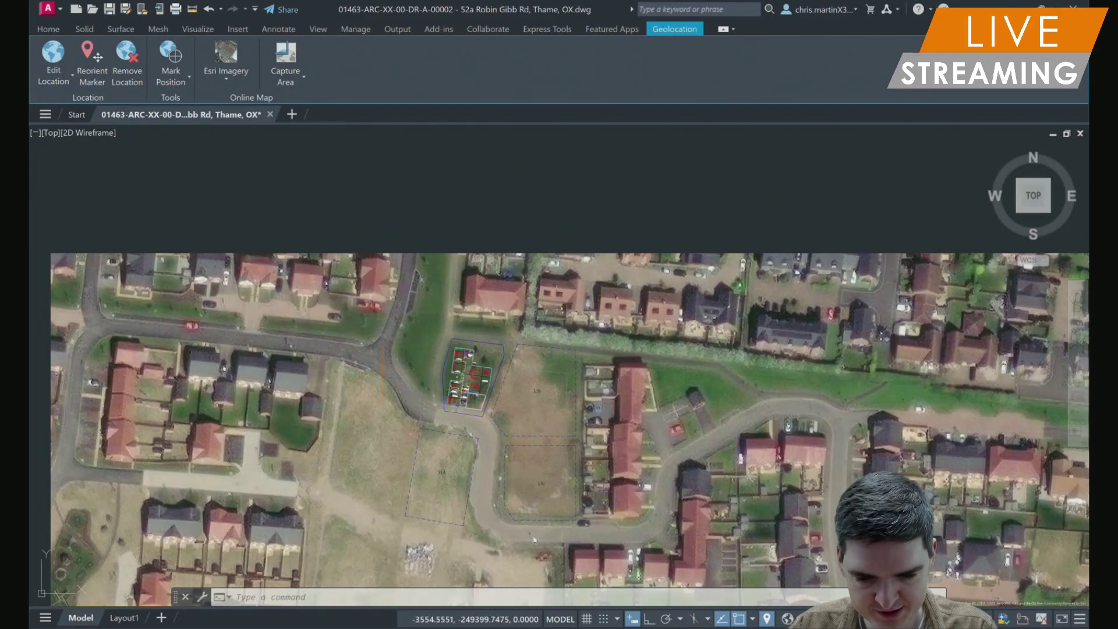
scroll(309, 292, down, 2)
scroll(605, 396, down, 2)
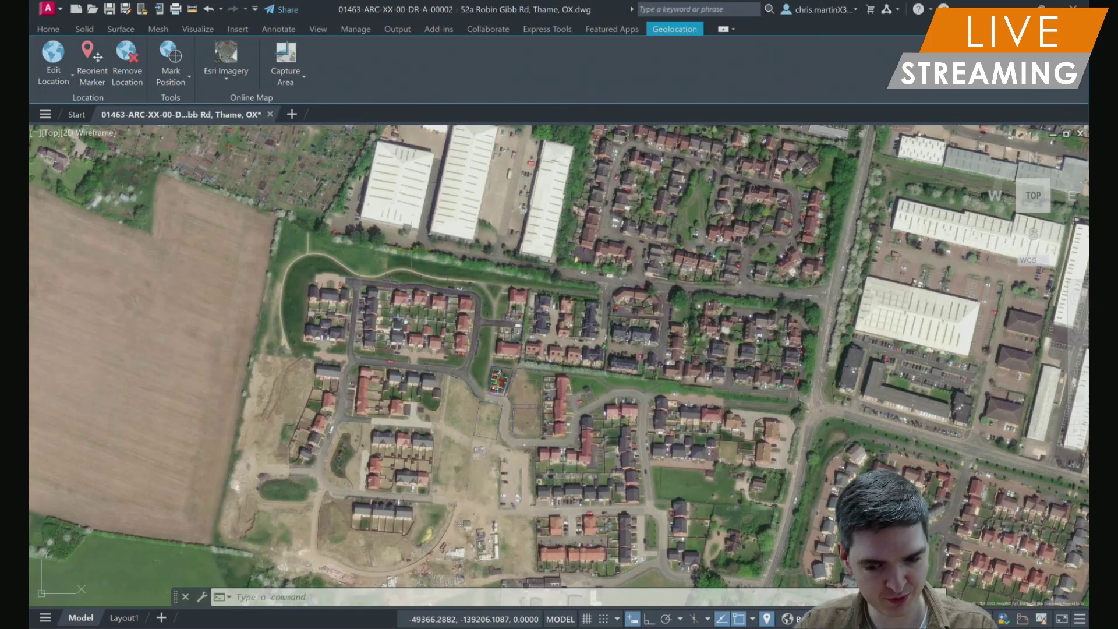
scroll(469, 309, down, 5)
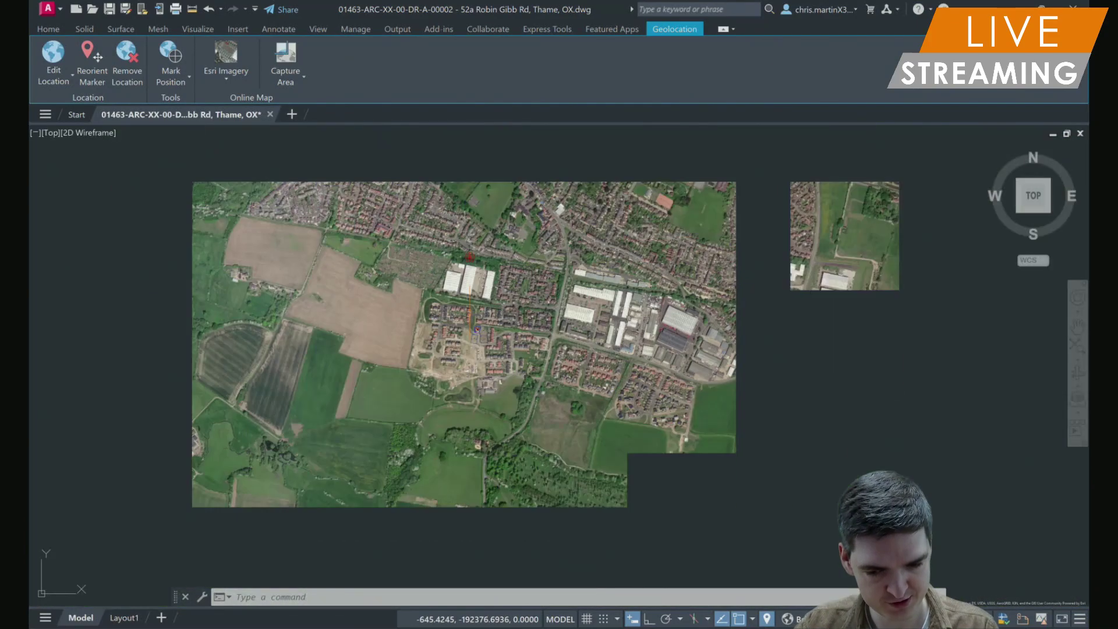
scroll(472, 294, down, 6)
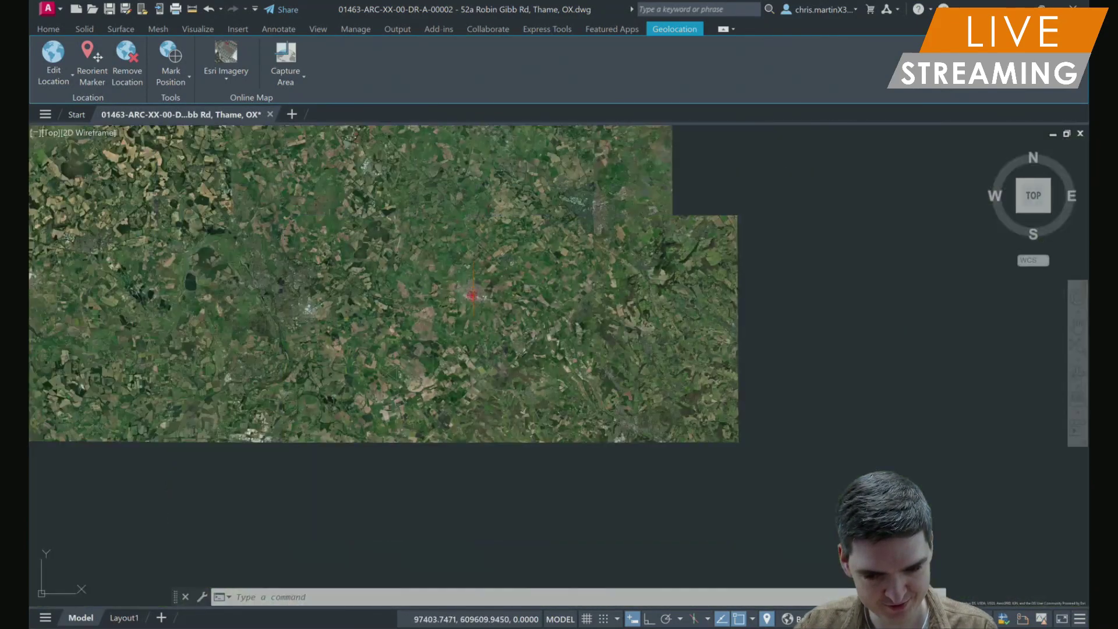
scroll(473, 294, down, 6)
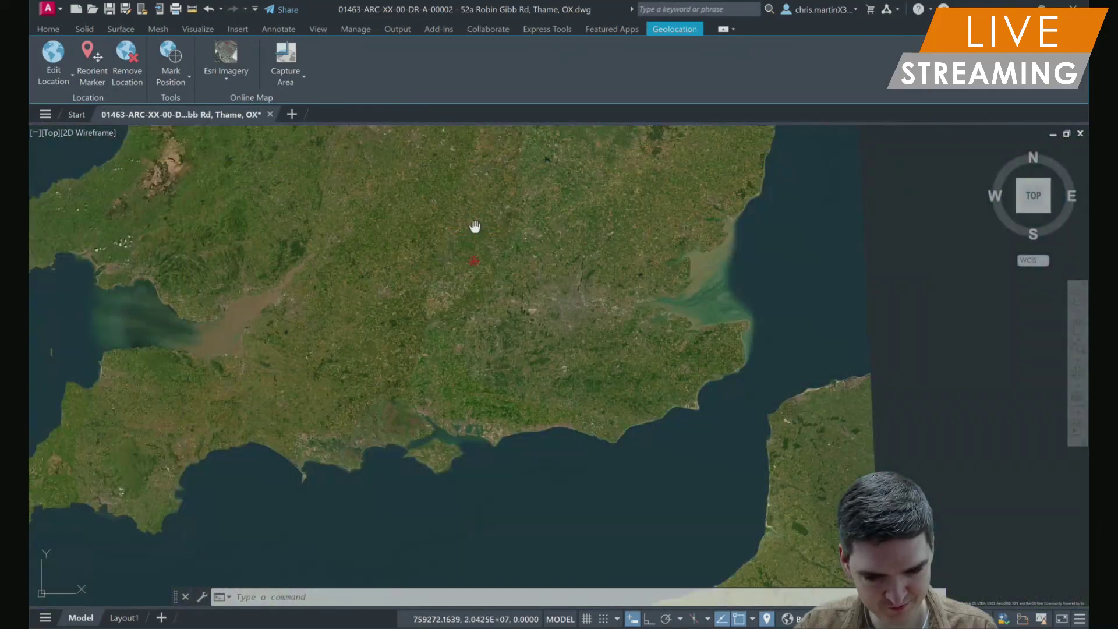
scroll(495, 282, down, 5)
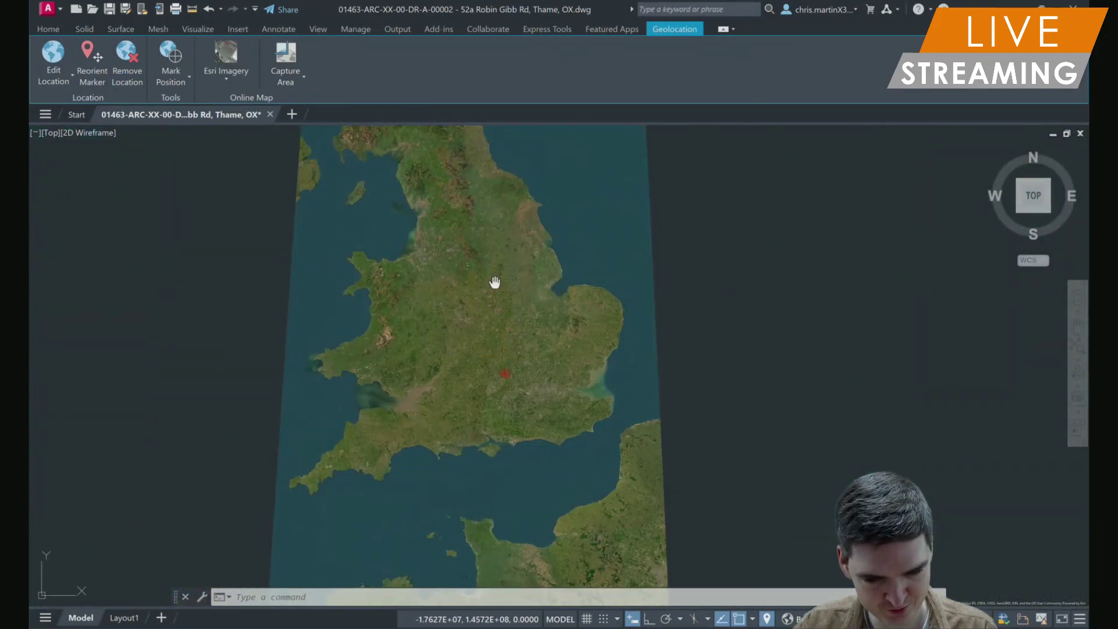
middle_drag(513, 367, 542, 326)
scroll(530, 377, up, 10)
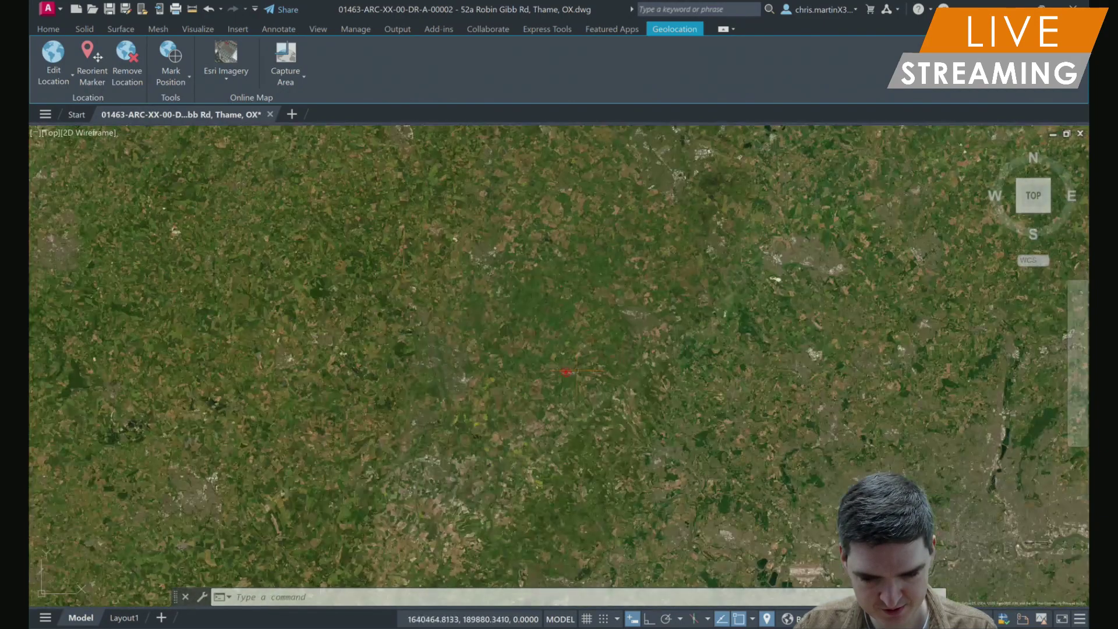
scroll(532, 376, up, 8)
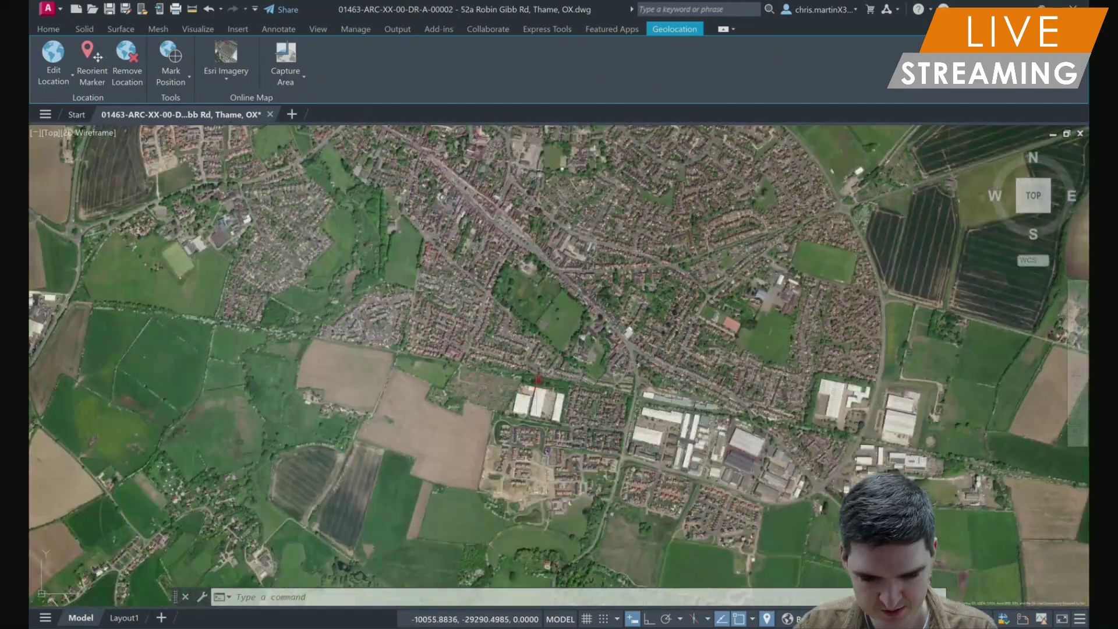
Examine how the house plan and neighbouring plots 51A, 52B and 52C sit on the Esri aerial imagery
scroll(540, 356, up, 4)
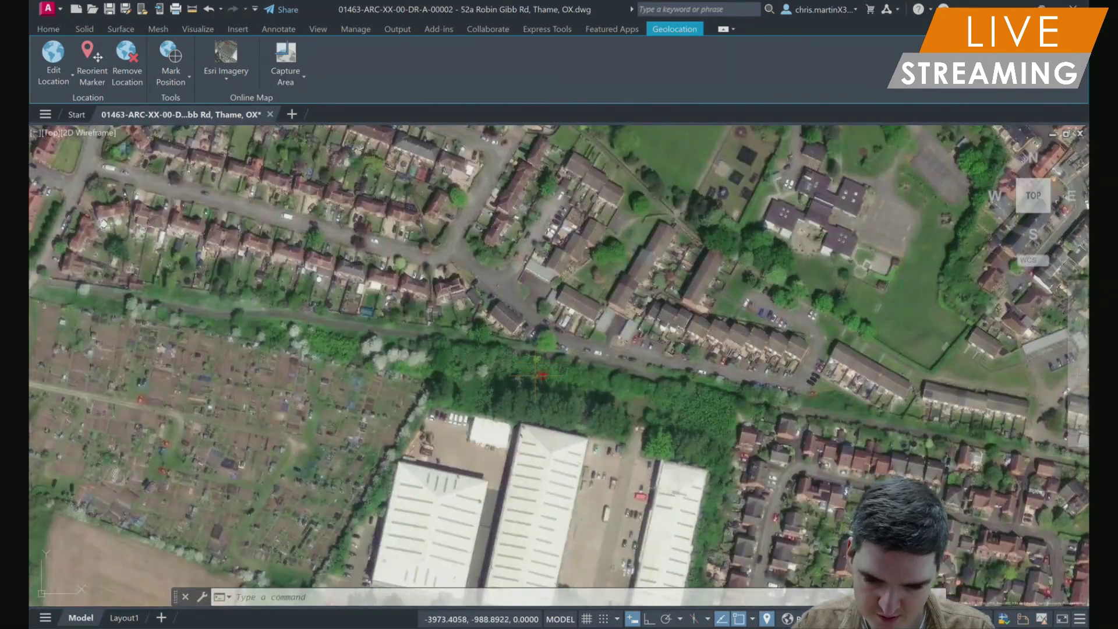
middle_drag(541, 356, 547, 60)
scroll(600, 524, up, 3)
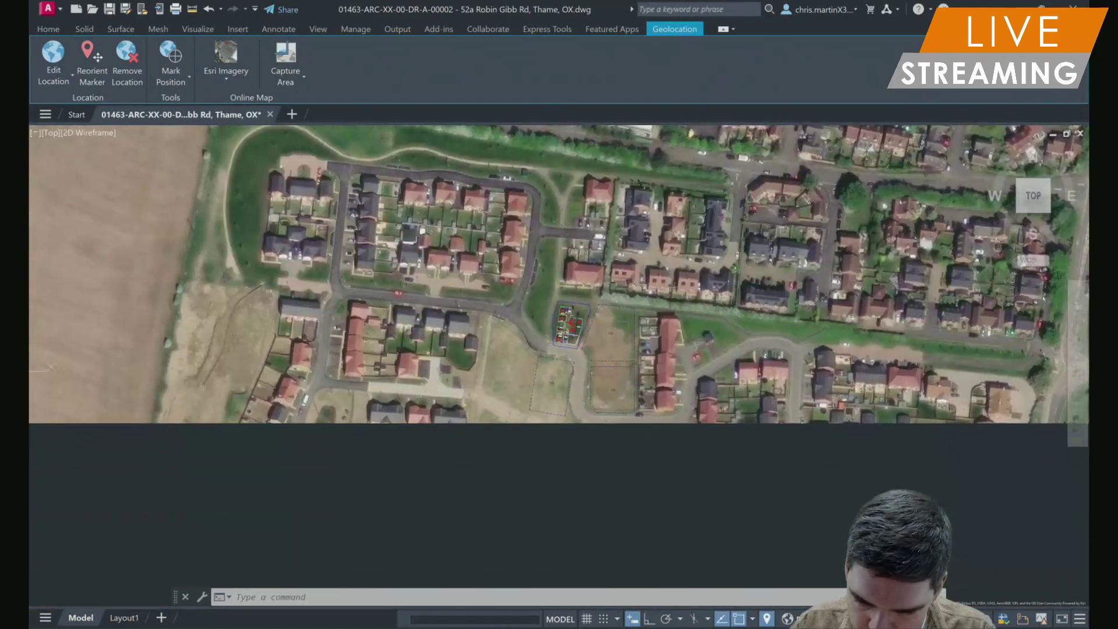
scroll(583, 408, up, 3)
scroll(521, 367, up, 2)
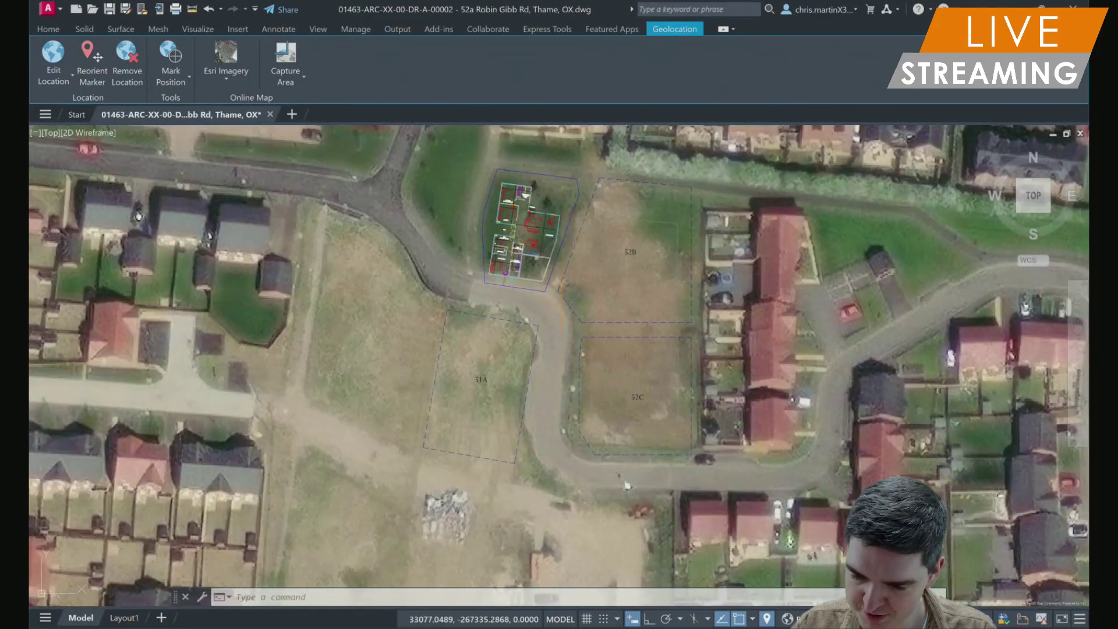
middle_drag(540, 306, 521, 362)
scroll(521, 363, up, 2)
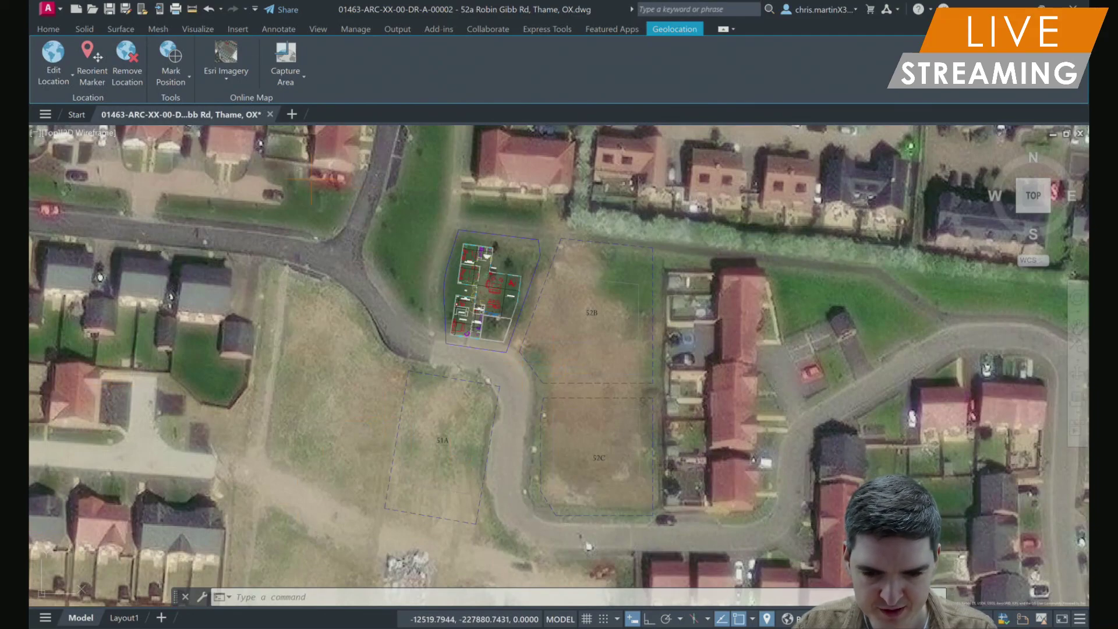
Switch the online map to Esri Streets and look over the roads around the plots
click(226, 84)
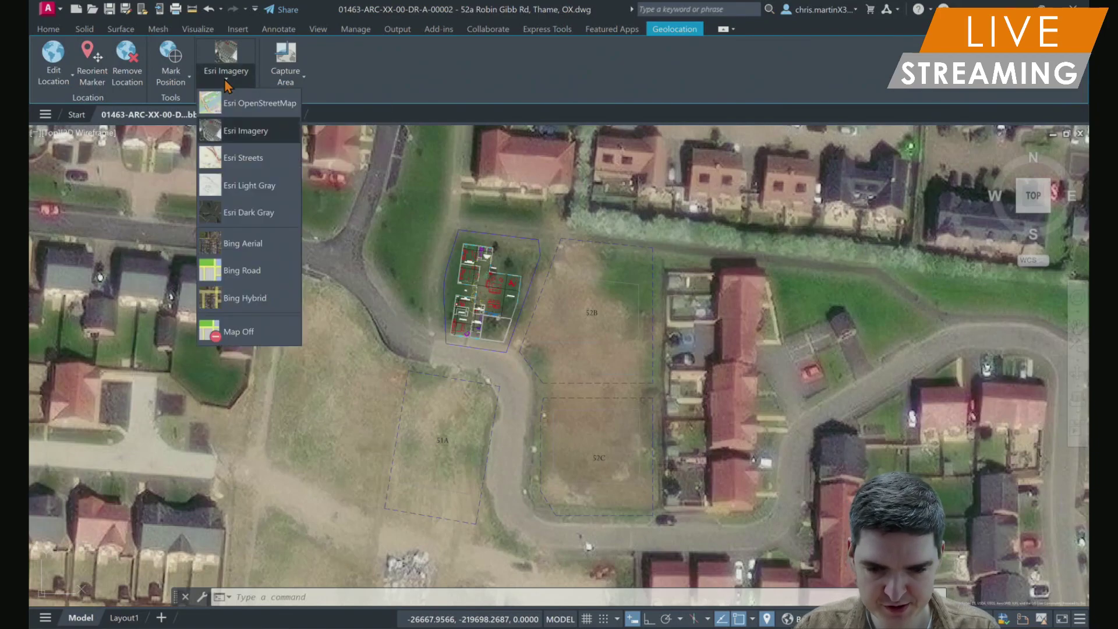
click(250, 158)
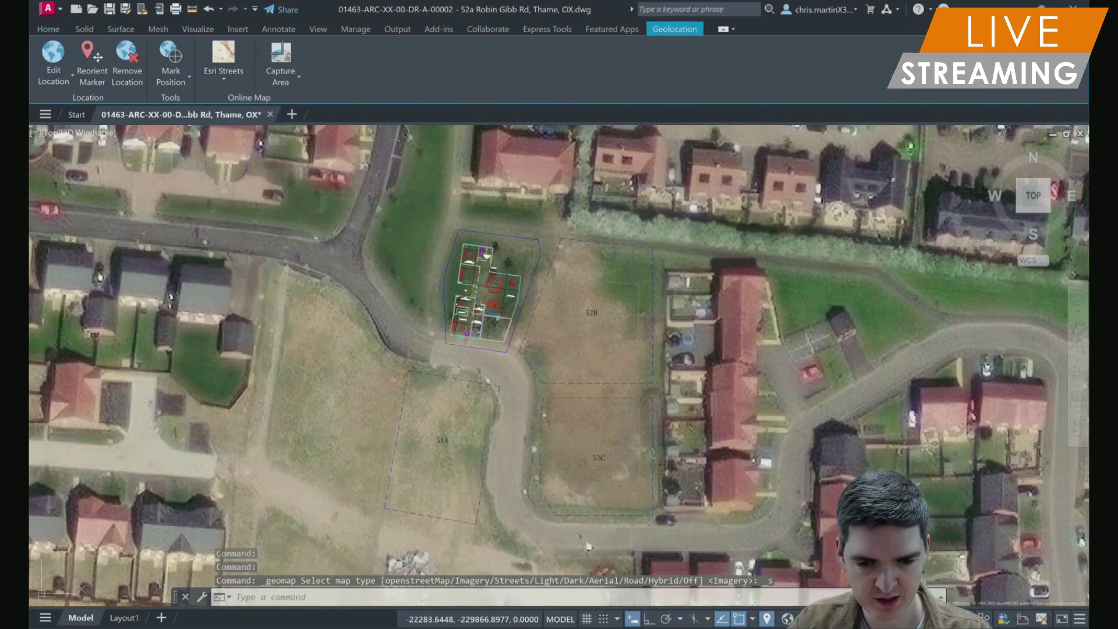
scroll(304, 312, down, 7)
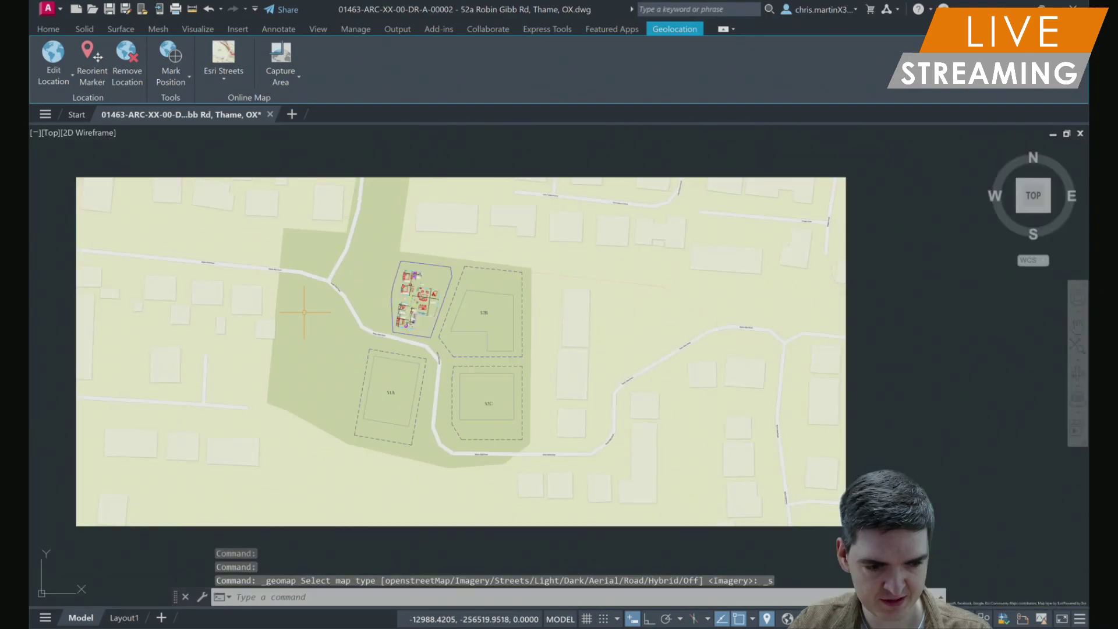
middle_drag(437, 347, 336, 252)
middle_drag(426, 395, 476, 291)
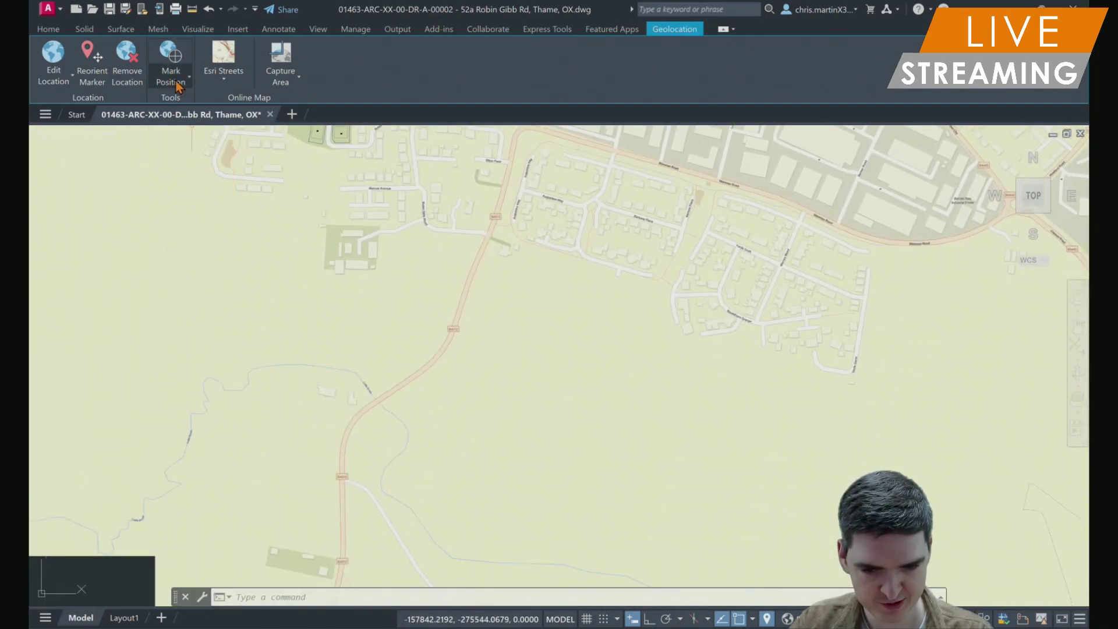
Try the Esri Light Gray and Esri Dark Gray styles for the online map
click(235, 72)
click(251, 186)
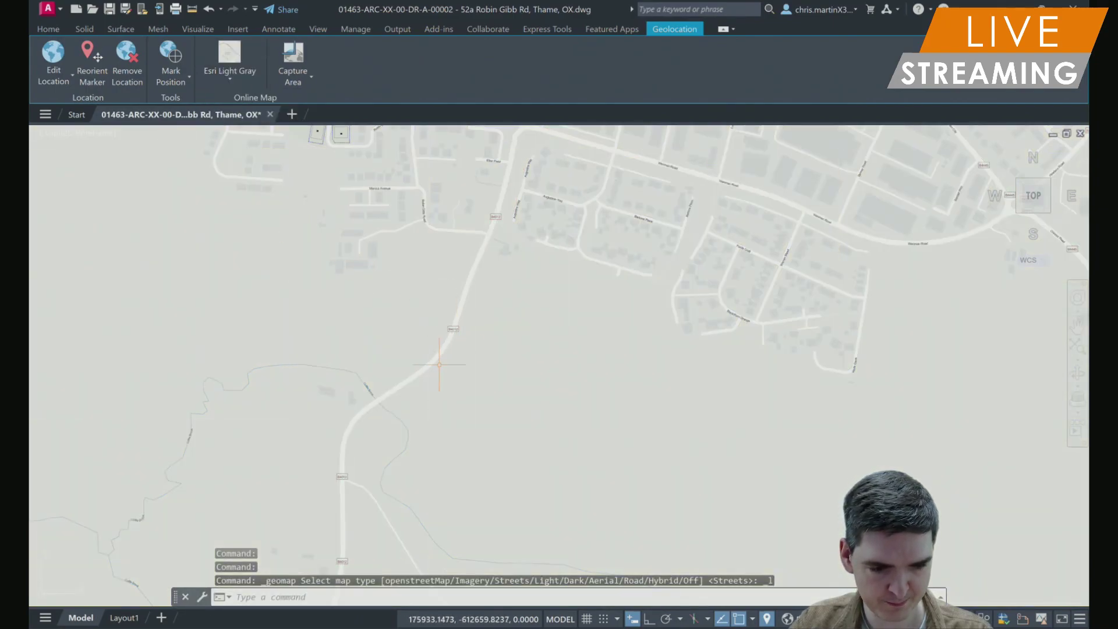
middle_drag(453, 251, 440, 409)
click(230, 65)
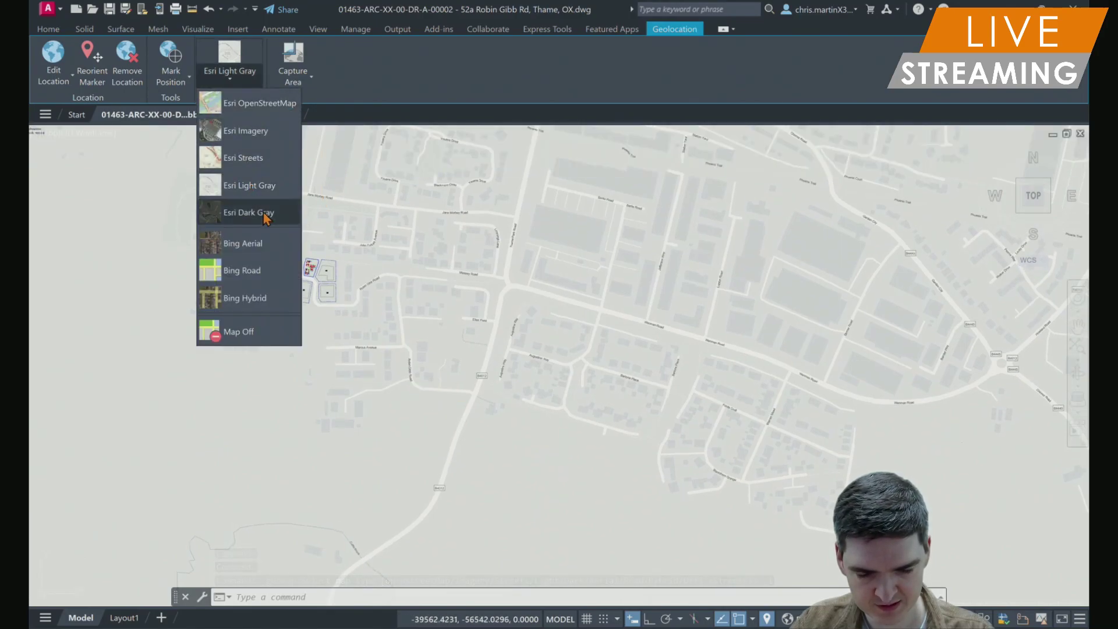
click(263, 213)
Switch the online map to Esri OpenStreetMap
click(230, 84)
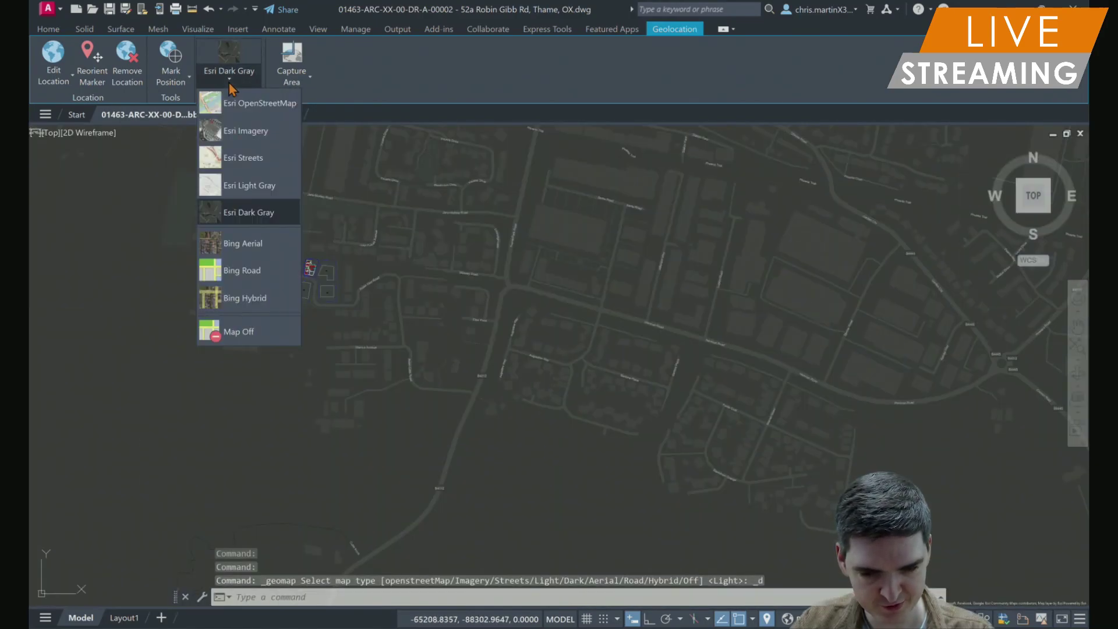
click(255, 105)
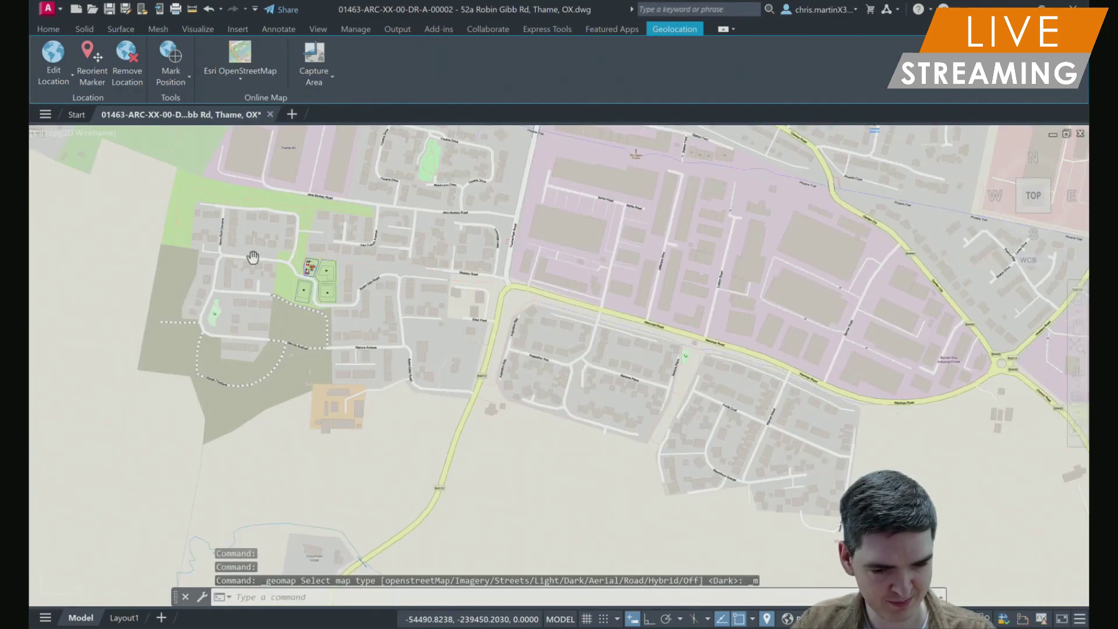
middle_drag(253, 256, 530, 361)
middle_drag(640, 320, 406, 391)
Examine the streets, labels and points of interest that OpenStreetMap shows across the town, ending at the housing plots
scroll(905, 290, up, 4)
scroll(905, 290, down, 5)
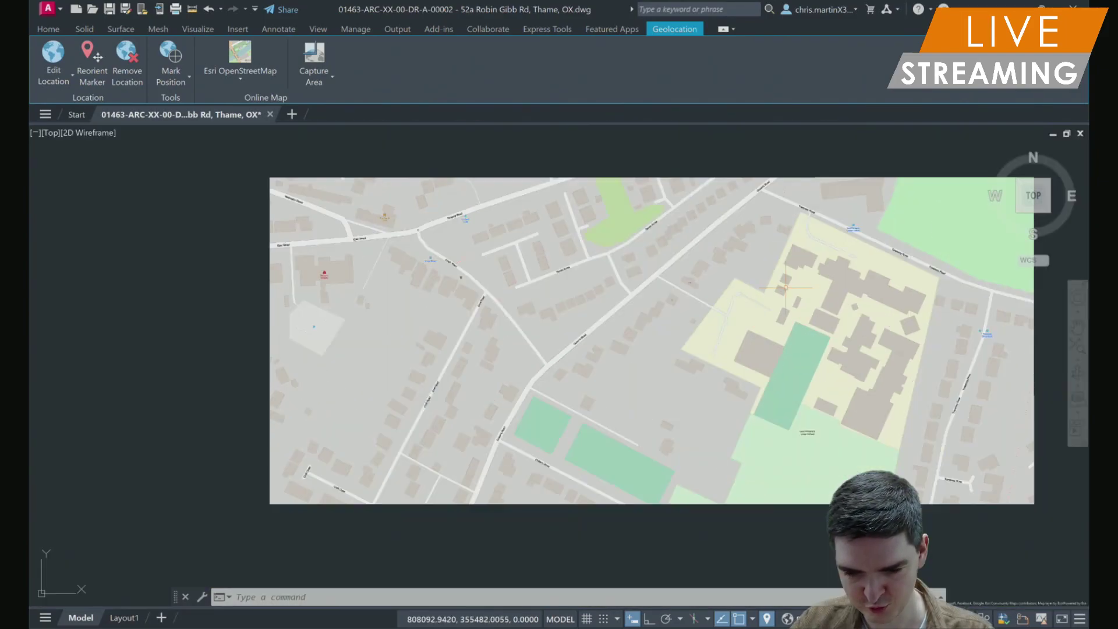
scroll(905, 290, up, 1)
middle_drag(785, 273, 686, 313)
scroll(686, 313, down, 3)
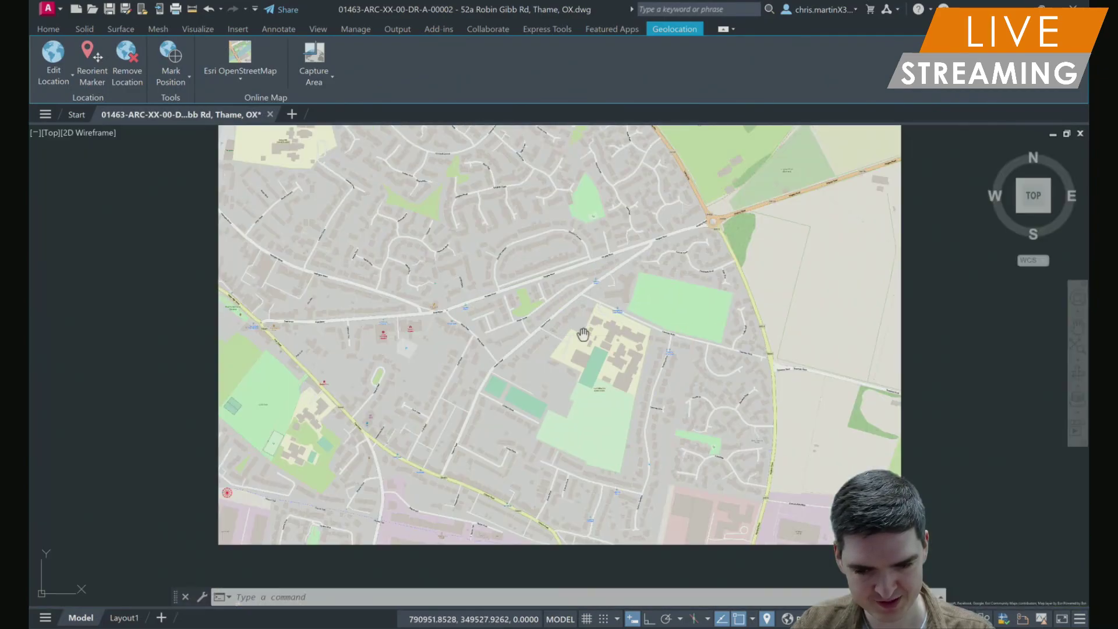
middle_drag(532, 358, 600, 393)
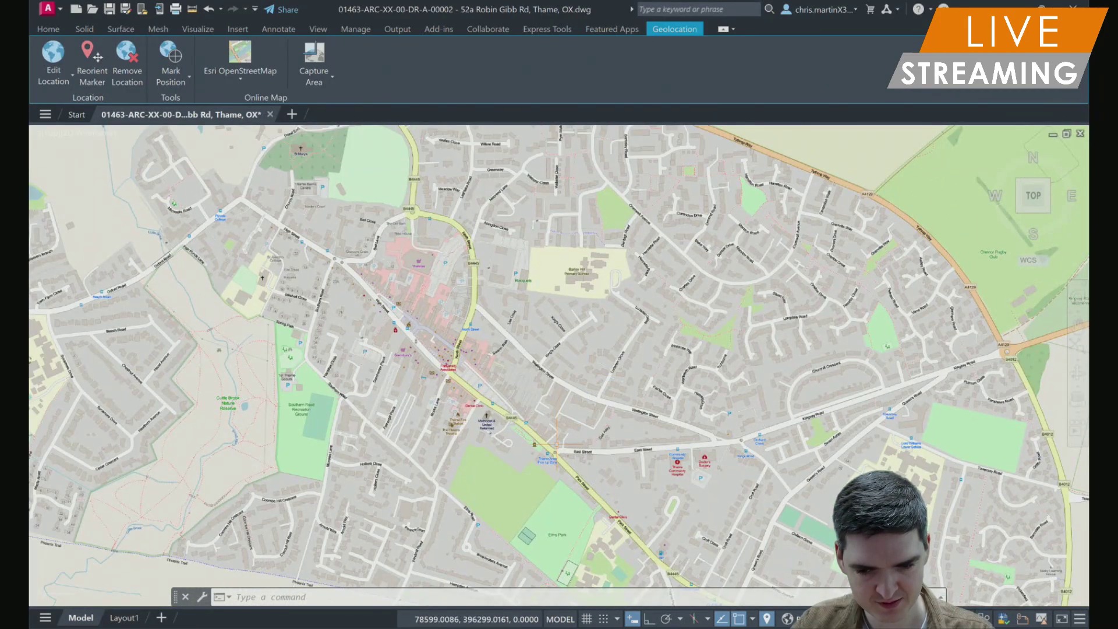
middle_drag(539, 488, 529, 374)
scroll(530, 374, up, 2)
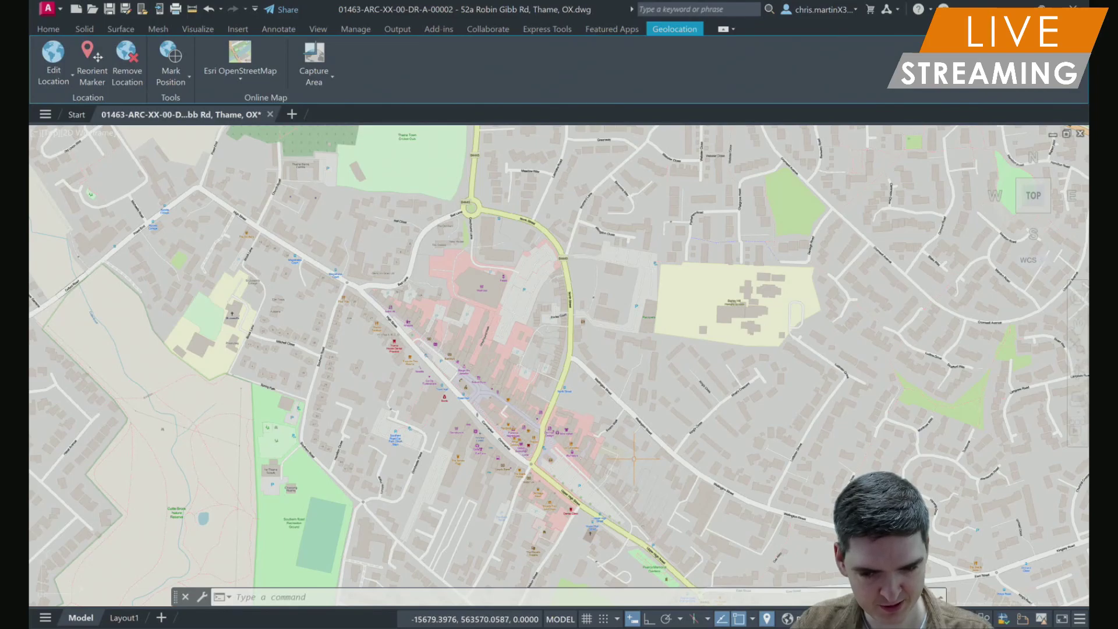
middle_drag(638, 502, 605, 125)
scroll(603, 239, up, 2)
middle_drag(364, 505, 310, 386)
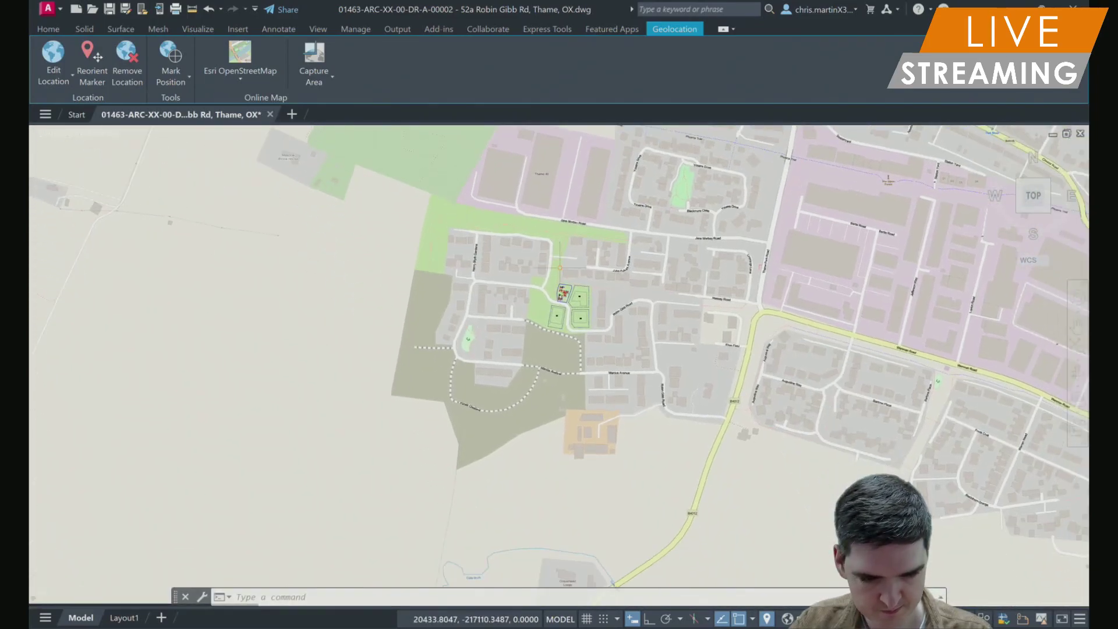
Set the online map to Esri Light Gray and frame the housing plots with their surrounding streets
click(243, 86)
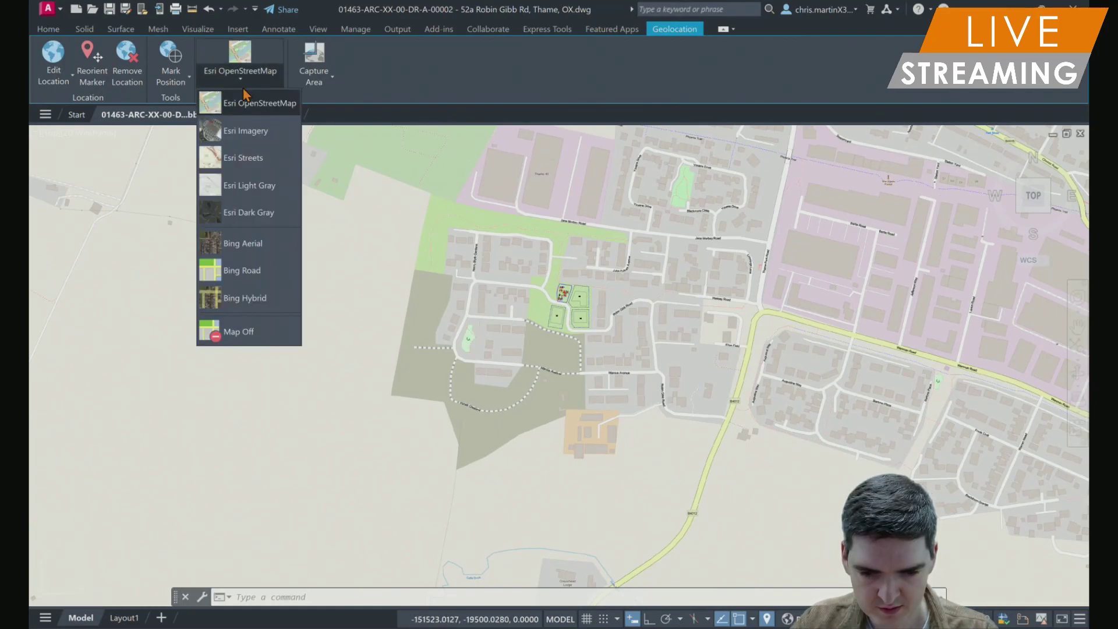
click(255, 186)
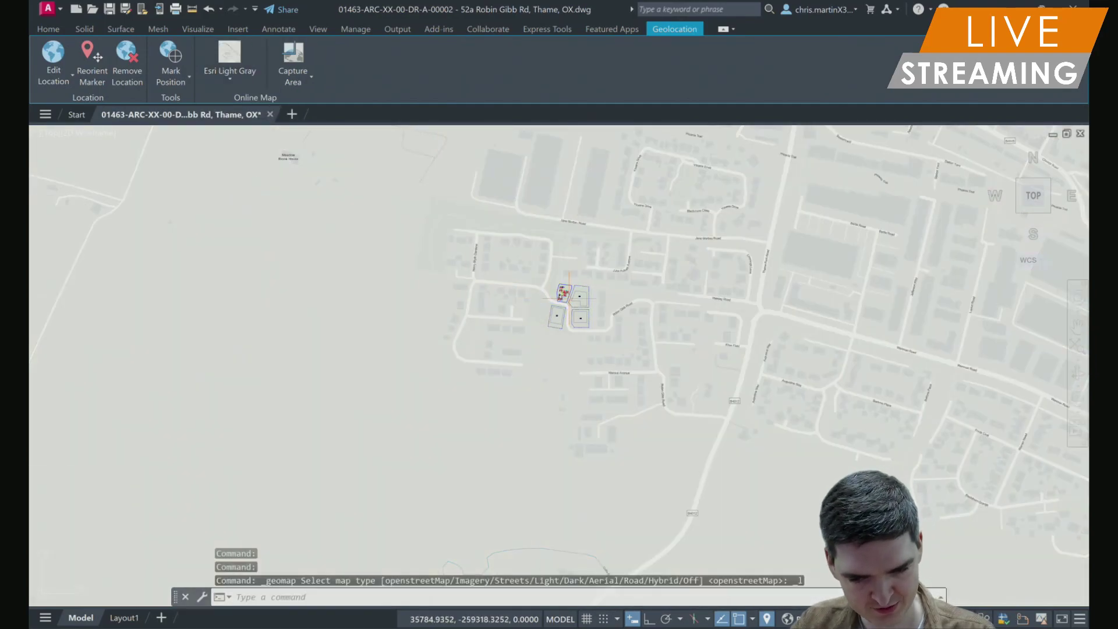
scroll(574, 293, up, 6)
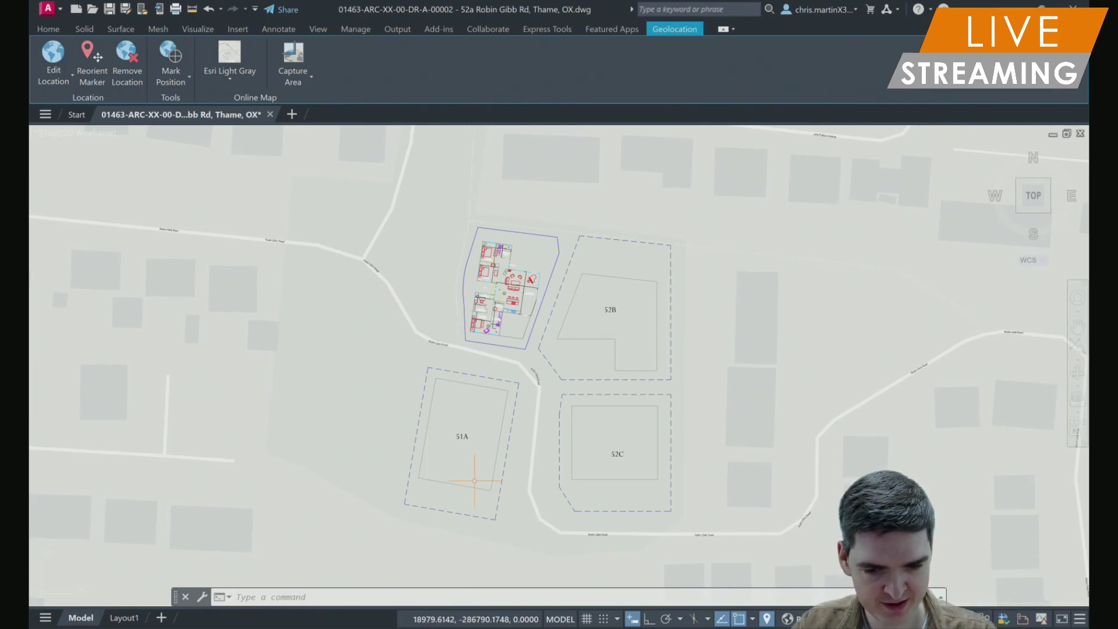
scroll(343, 310, down, 3)
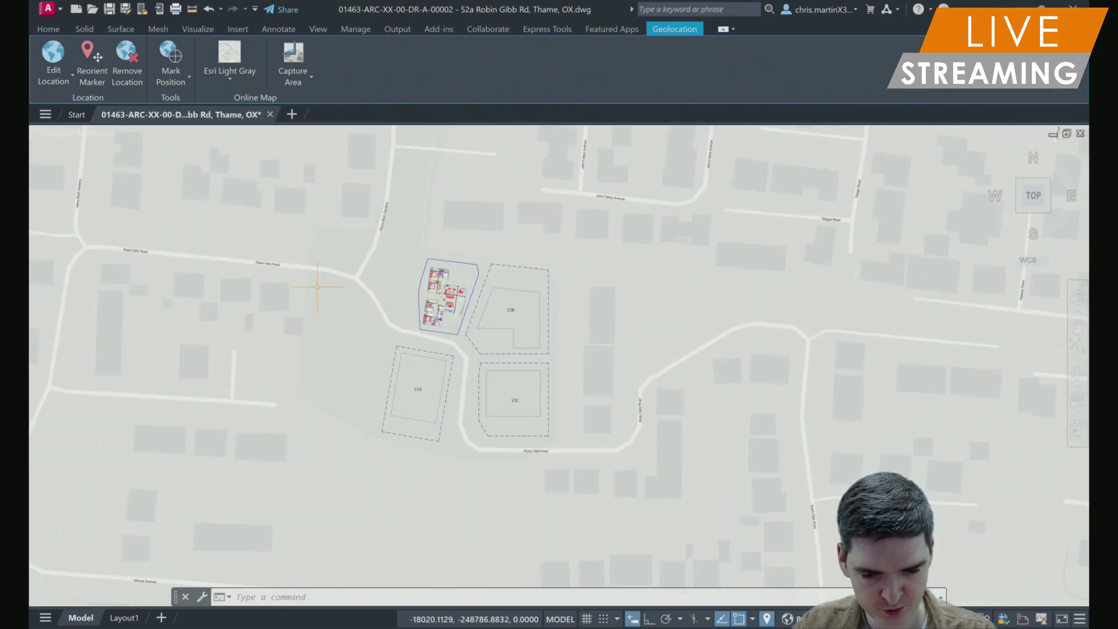
scroll(392, 310, up, 2)
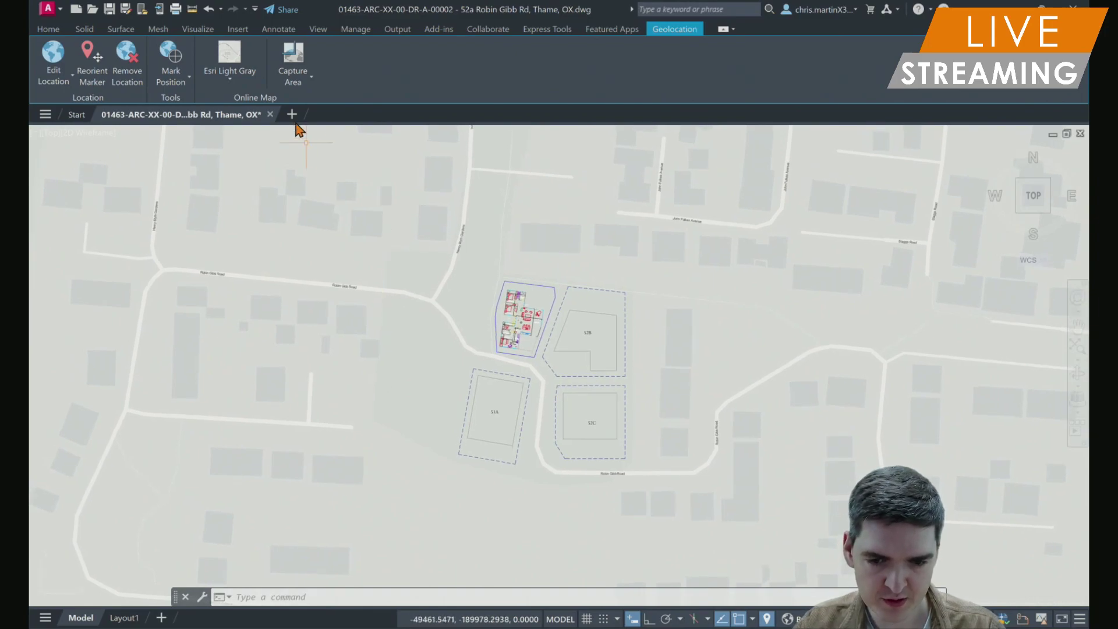
click(295, 80)
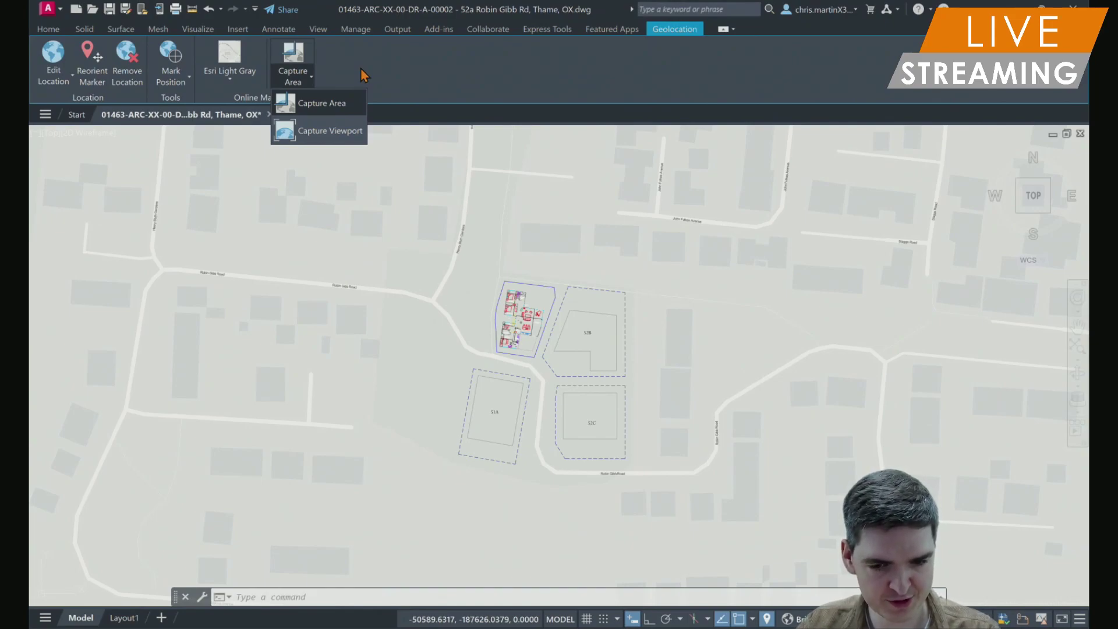
click(319, 104)
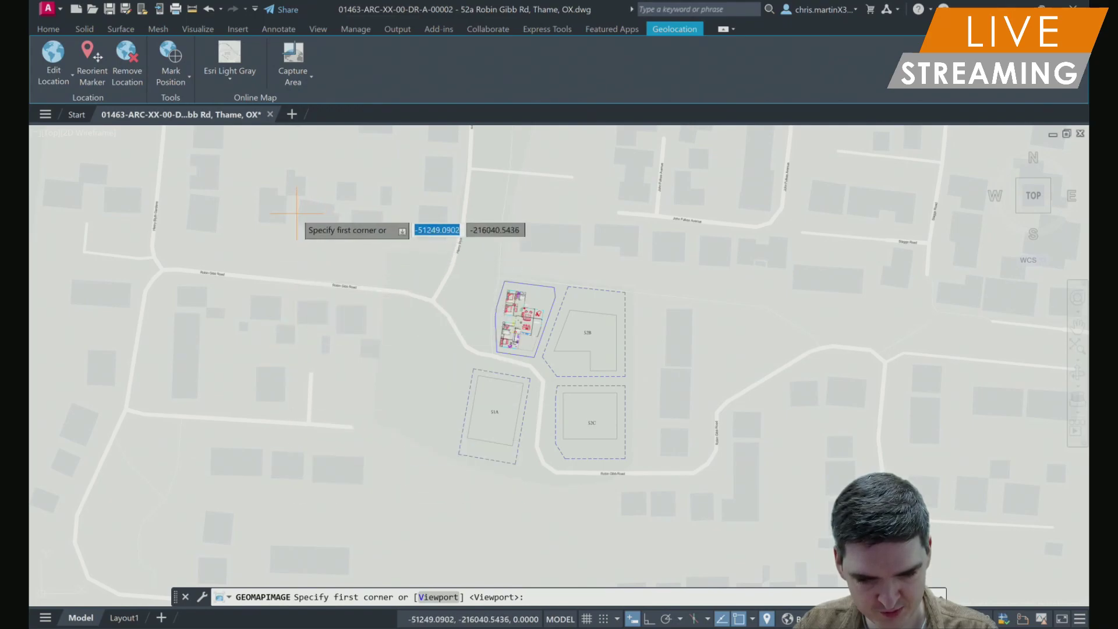
click(286, 196)
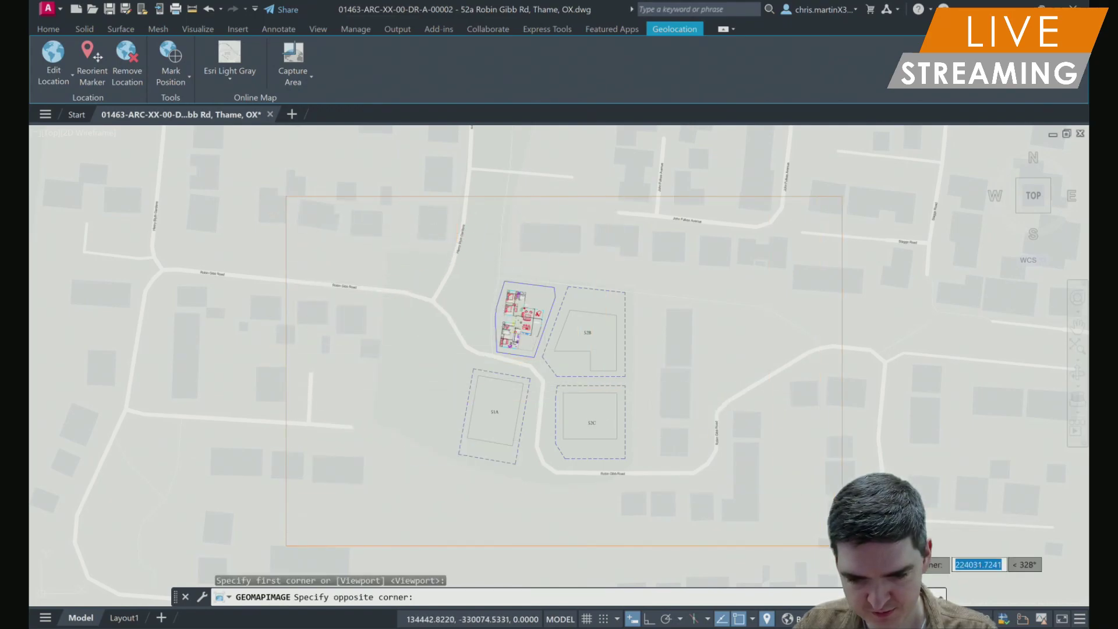
key(Escape)
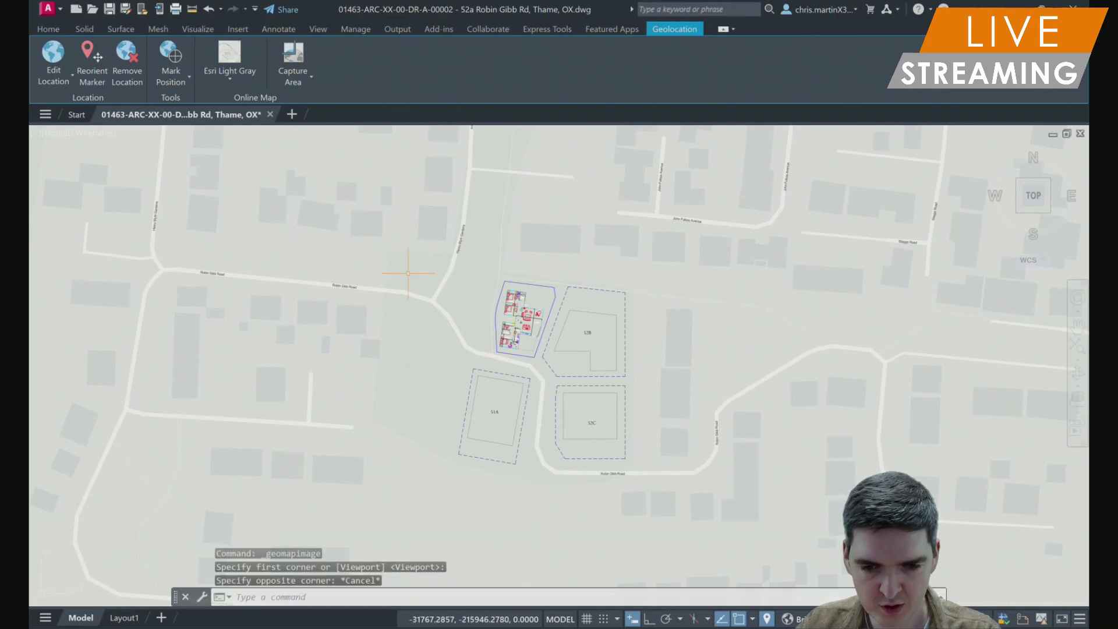
click(300, 76)
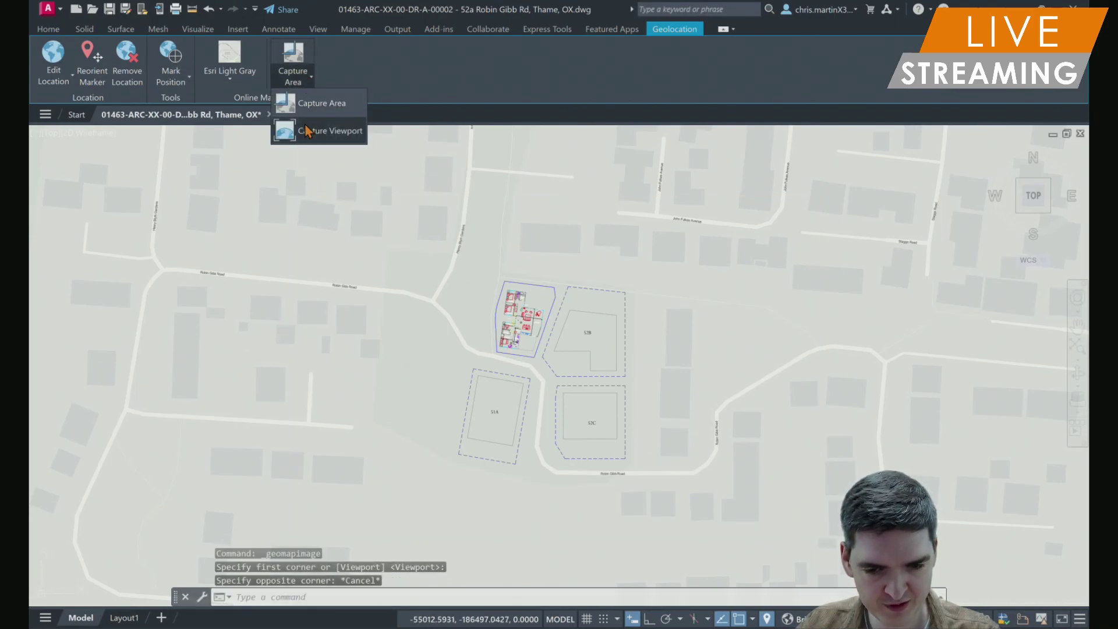
click(361, 82)
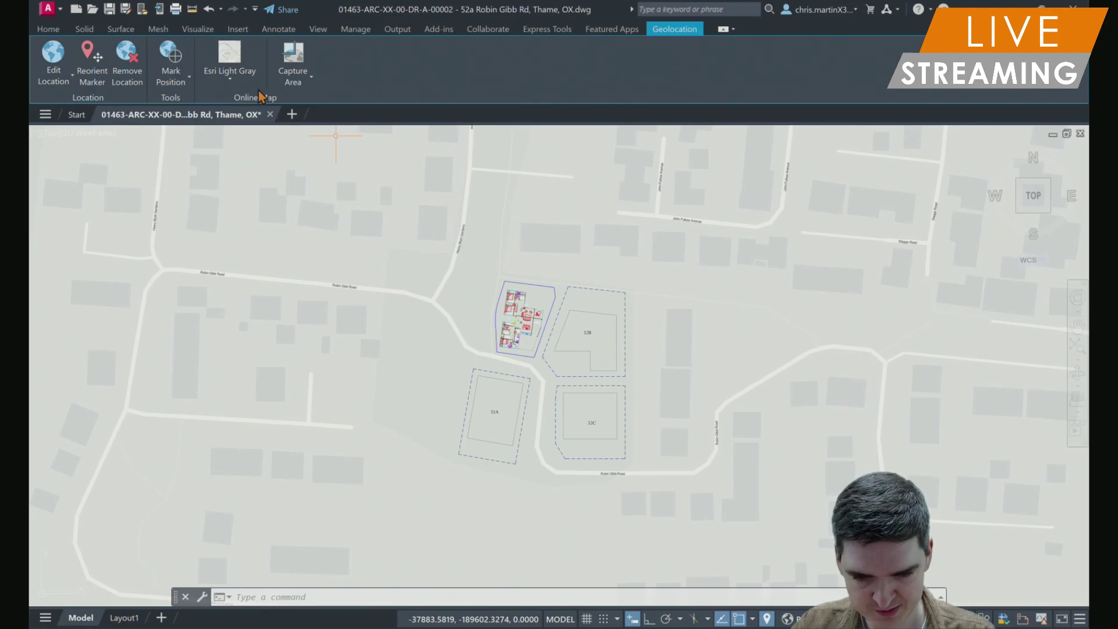
Capture the current viewport's online map as a map image in the drawing
click(296, 80)
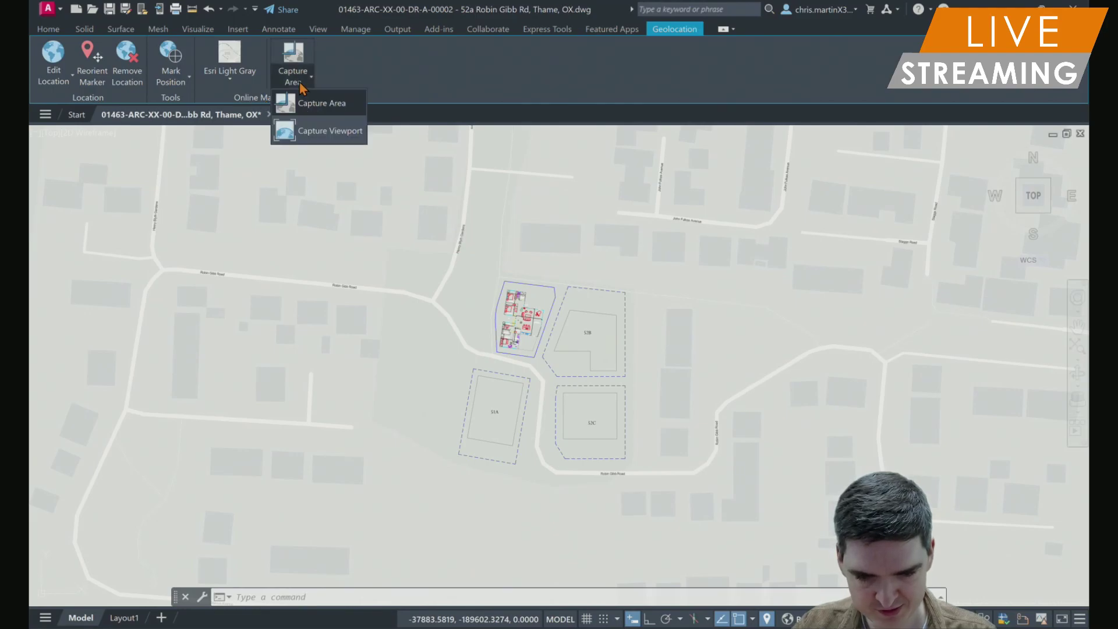
click(310, 131)
scroll(332, 221, down, 5)
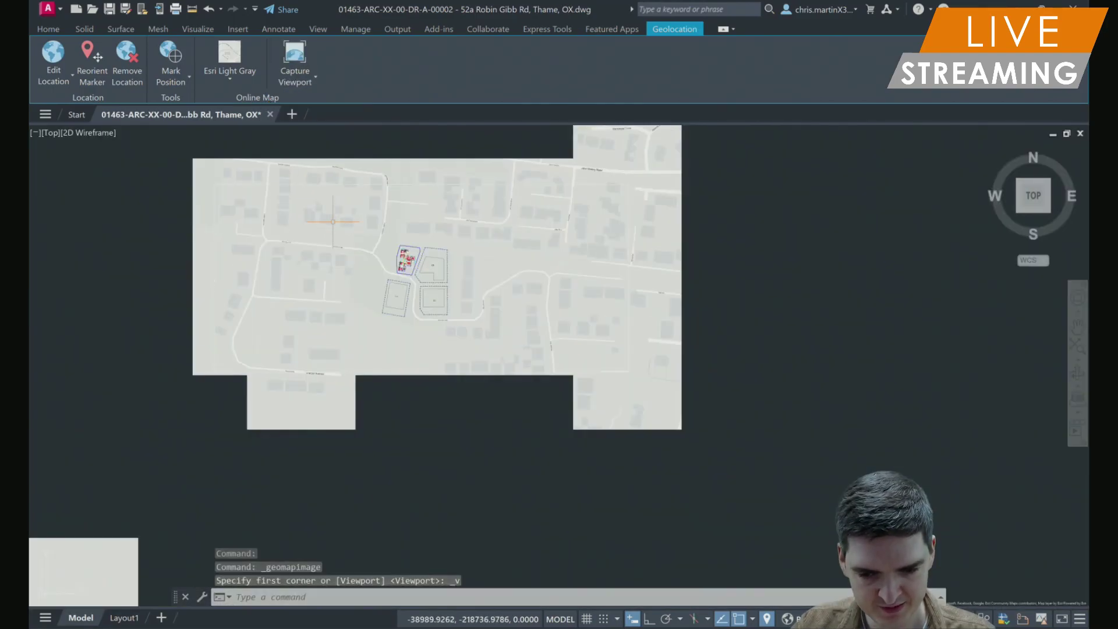
Remove the location data and assigned coordinate system from the drawing
scroll(368, 275, up, 2)
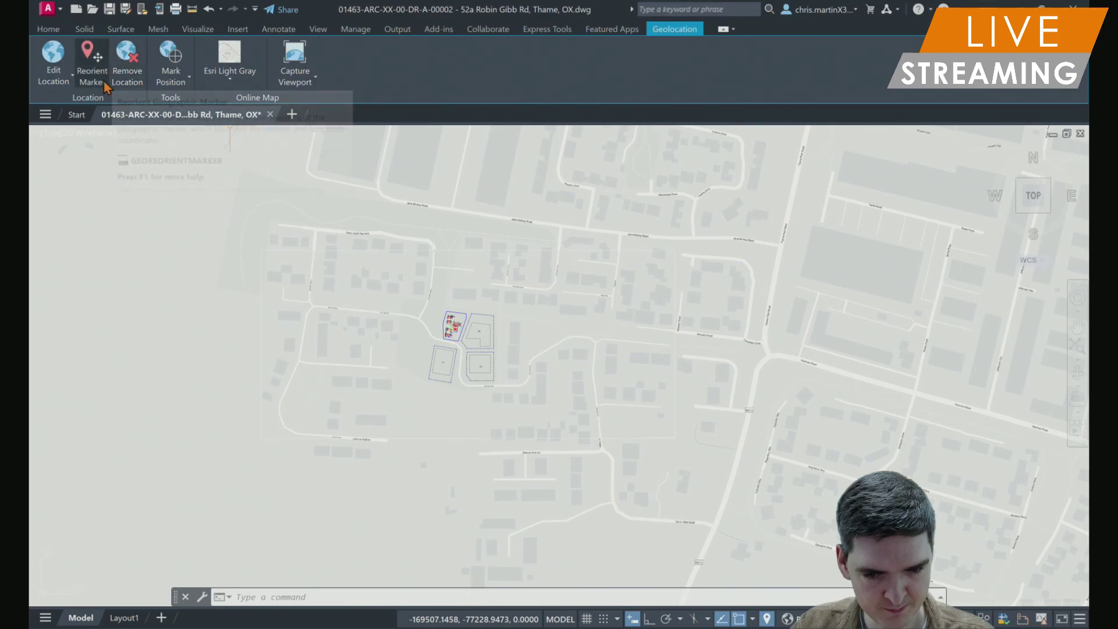
click(127, 77)
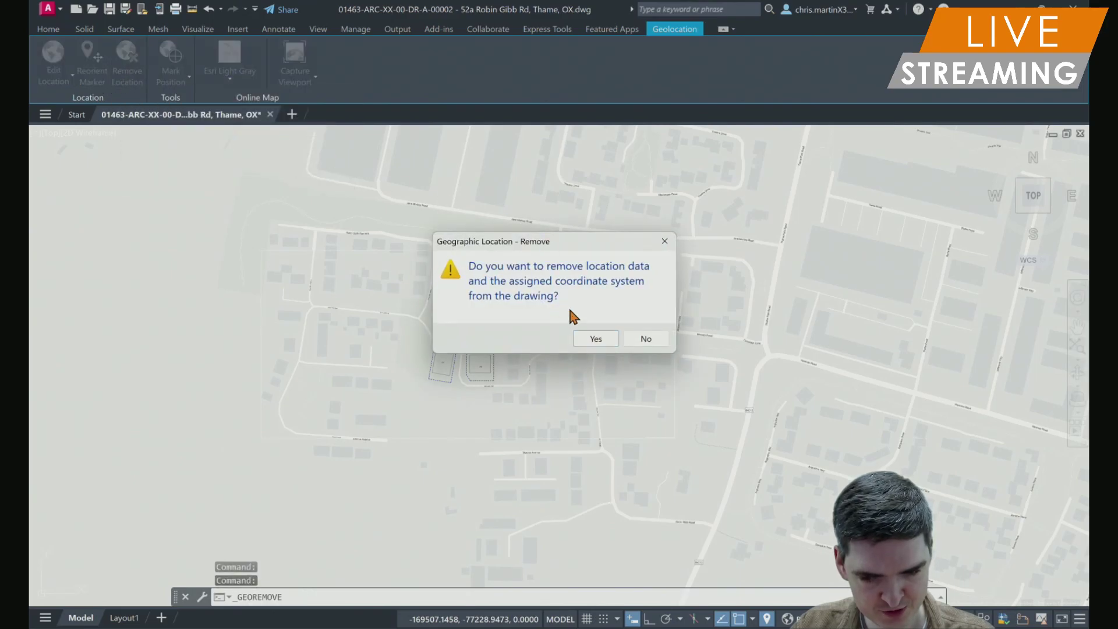
click(595, 339)
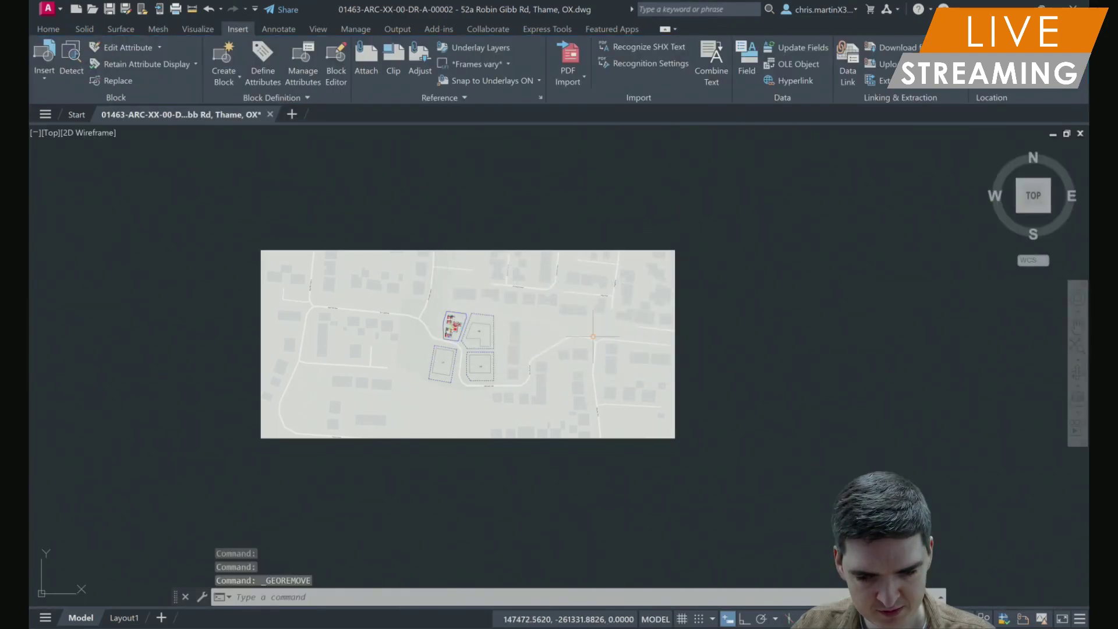